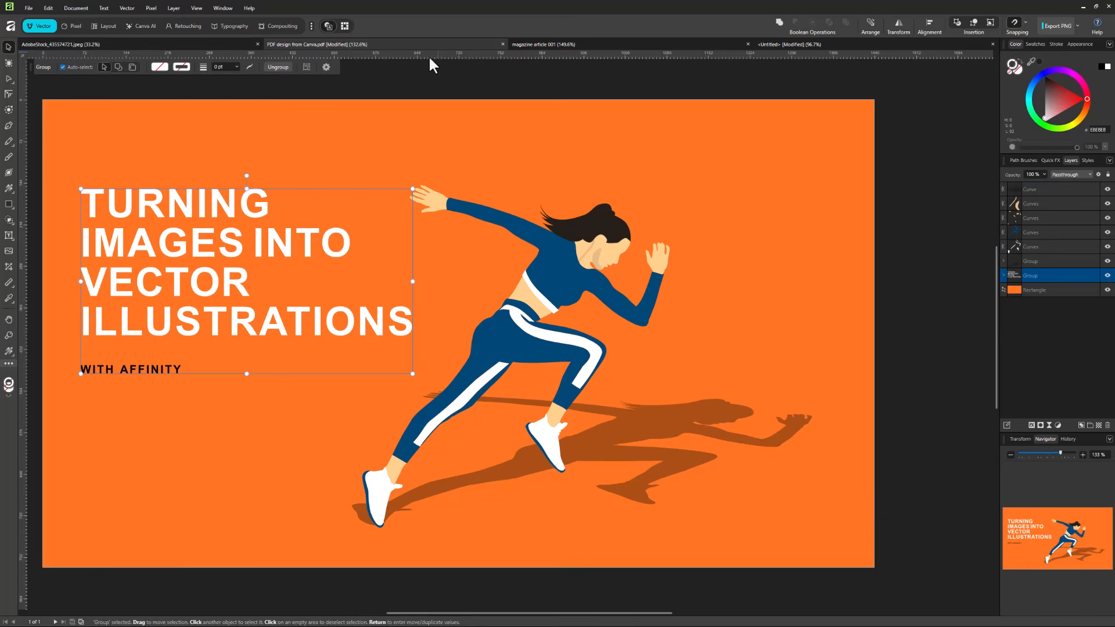
scroll(810, 172, "down", 1)
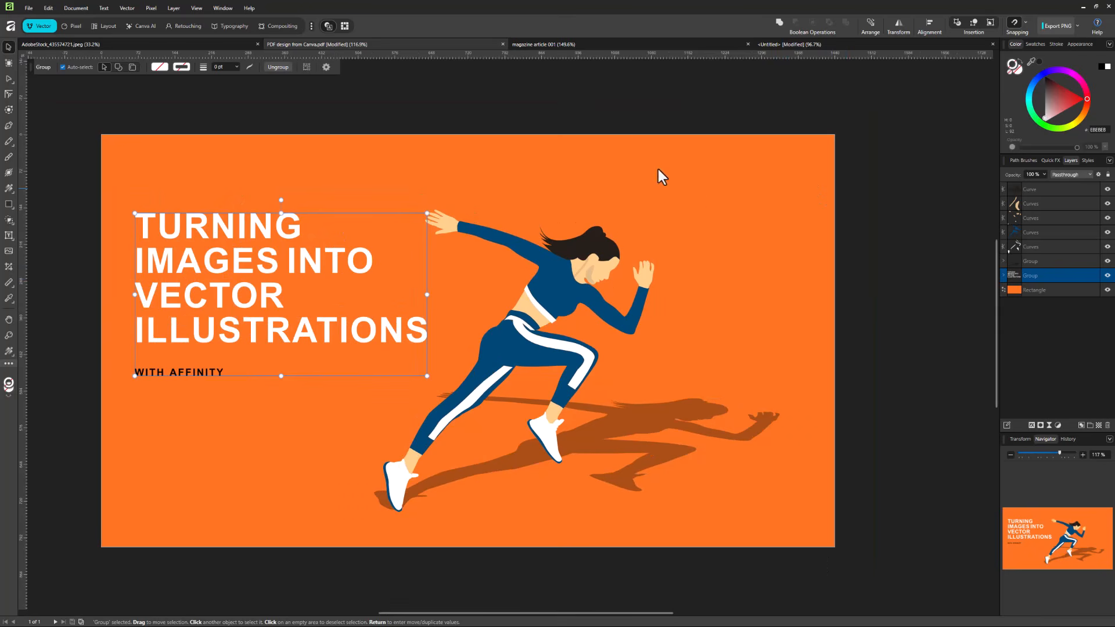
left_click(590, 44)
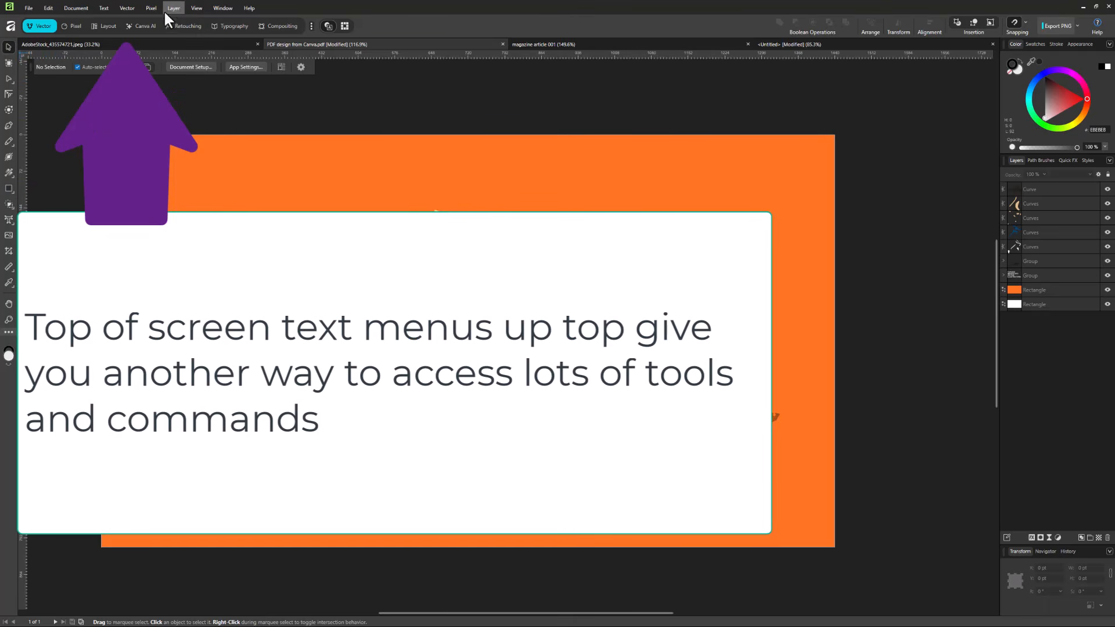
left_click(128, 8)
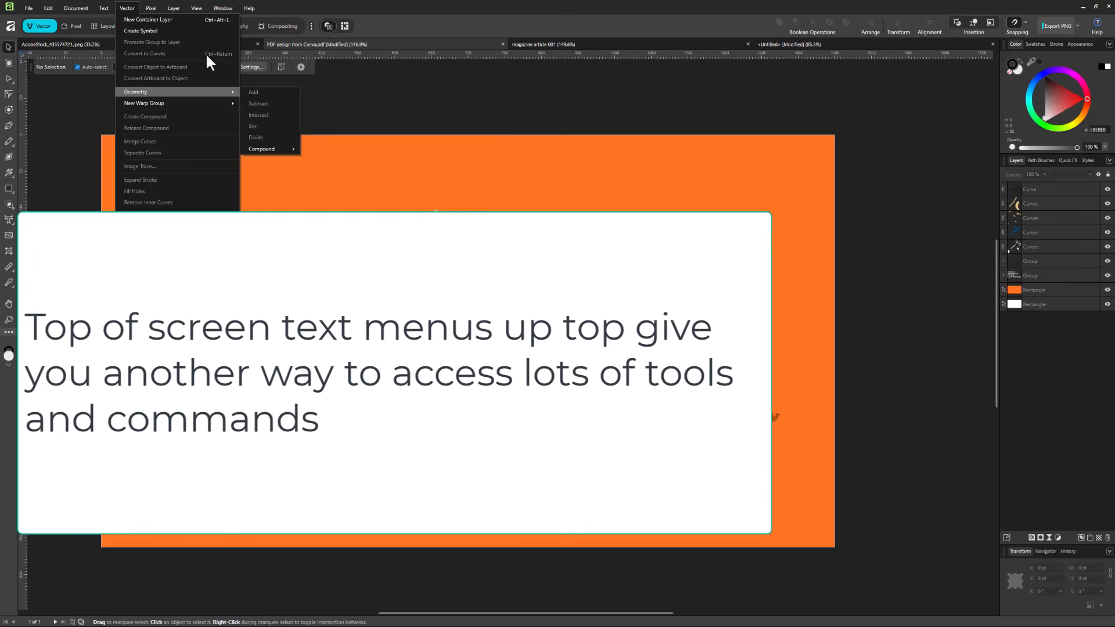
mouse_move(235, 1)
left_click(302, 2)
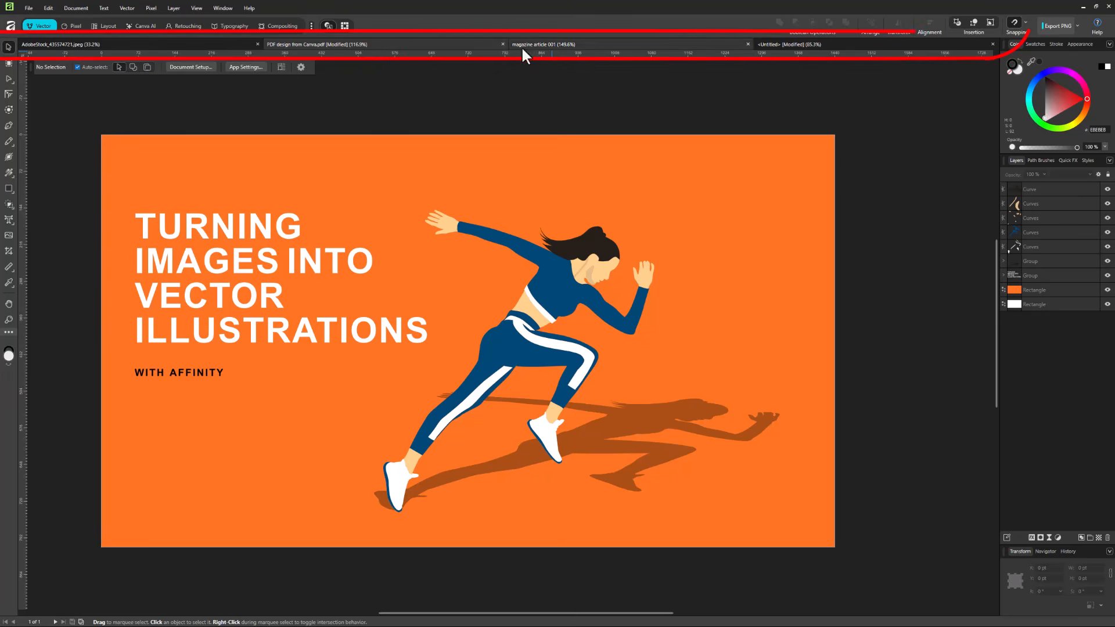
View the AdobeStock_435574721.jpeg document and return to the PDF design from Canva document.
left_click(215, 43)
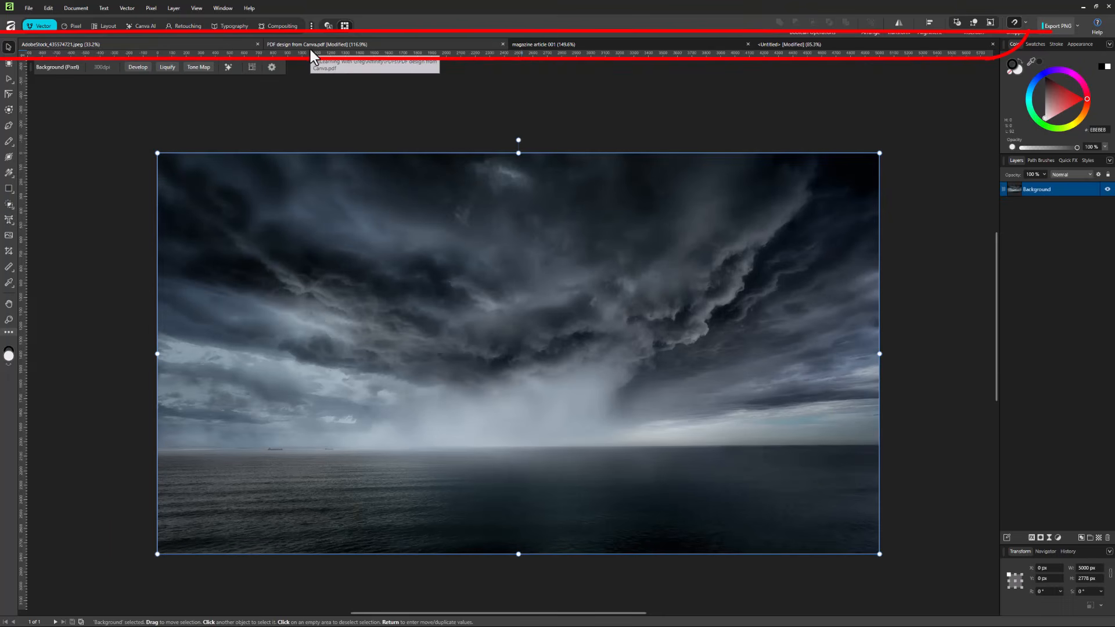
left_click(312, 47)
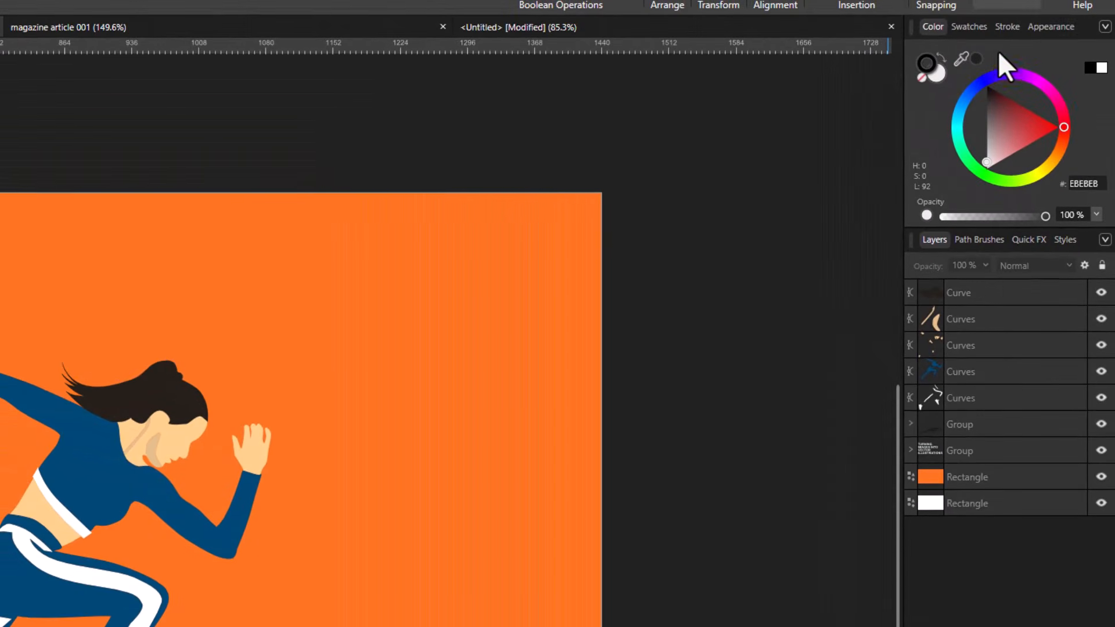
Look through the appearance, stroke and colour swatch settings, finishing on the appearance settings.
left_click(1045, 26)
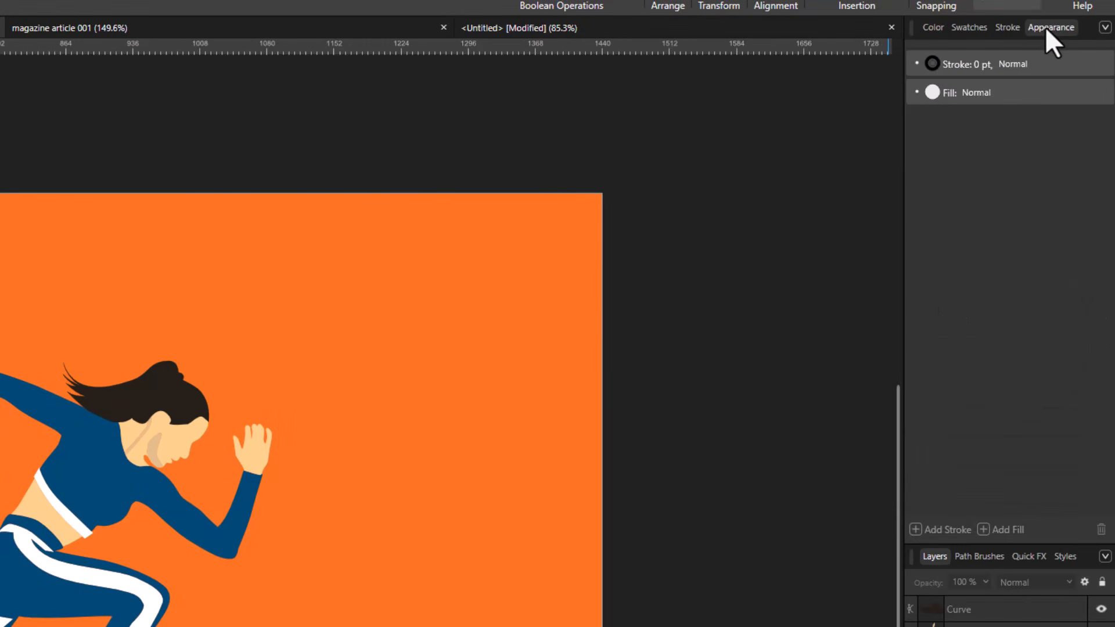
left_click(1008, 28)
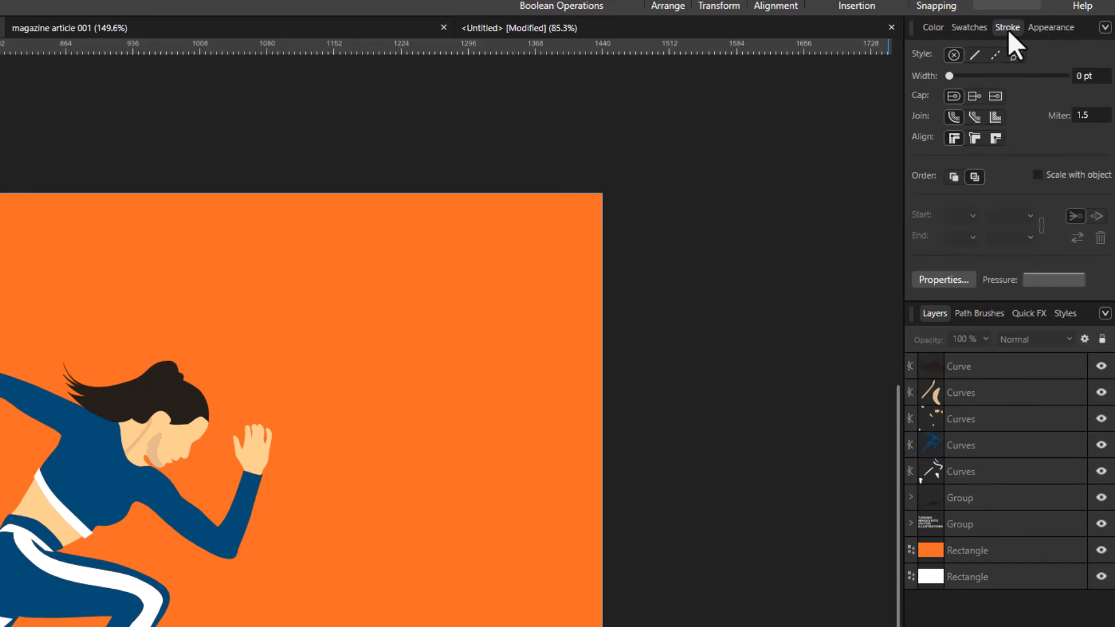
left_click(969, 27)
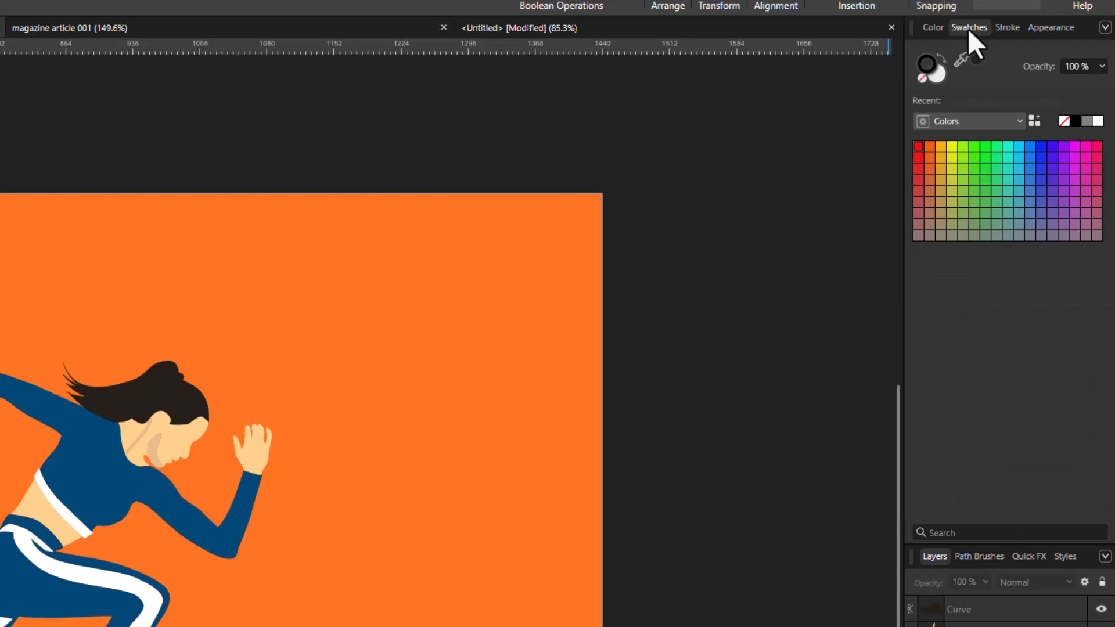
left_click(1018, 29)
left_click(1052, 30)
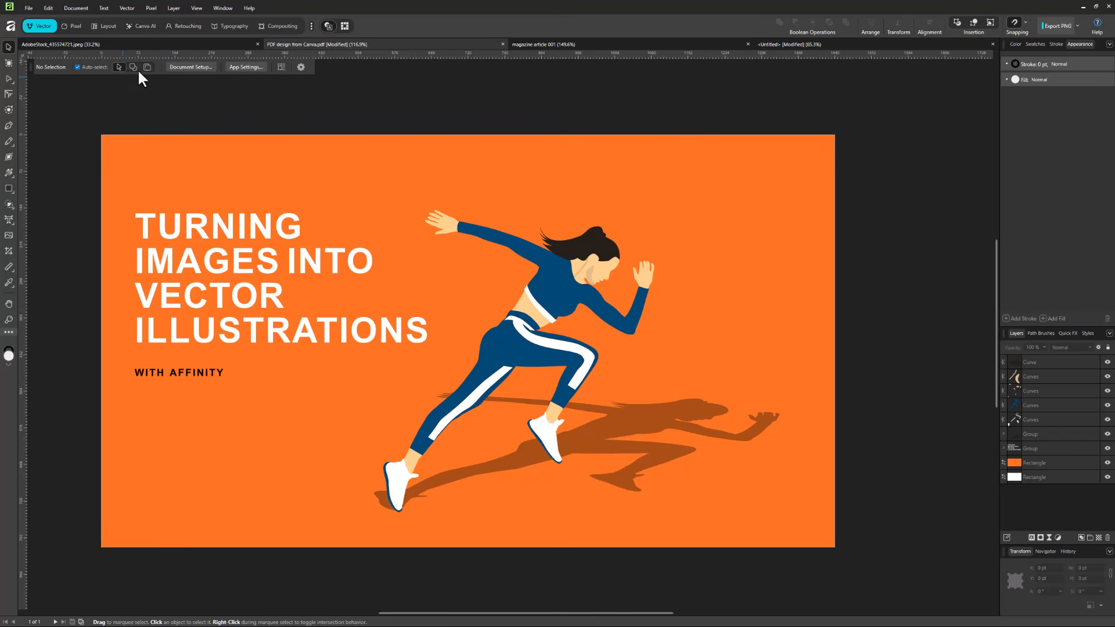
Bring up the AdobeStock_435574721.jpeg photo and set it to the Pixel studio, comparing its tools with the Vector studio's.
left_click(91, 45)
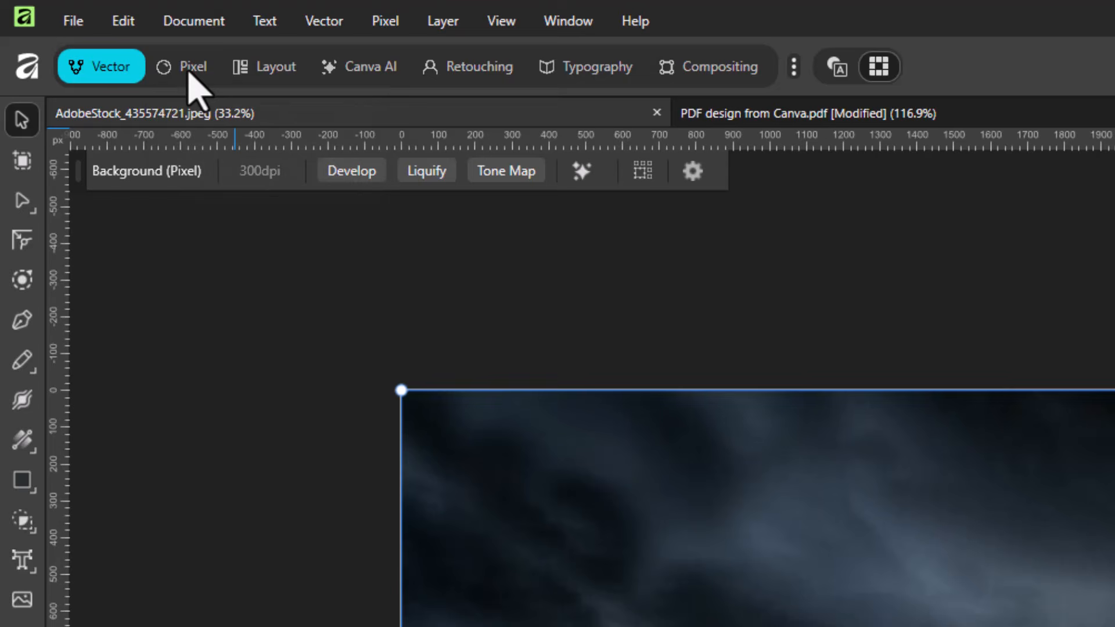
left_click(189, 71)
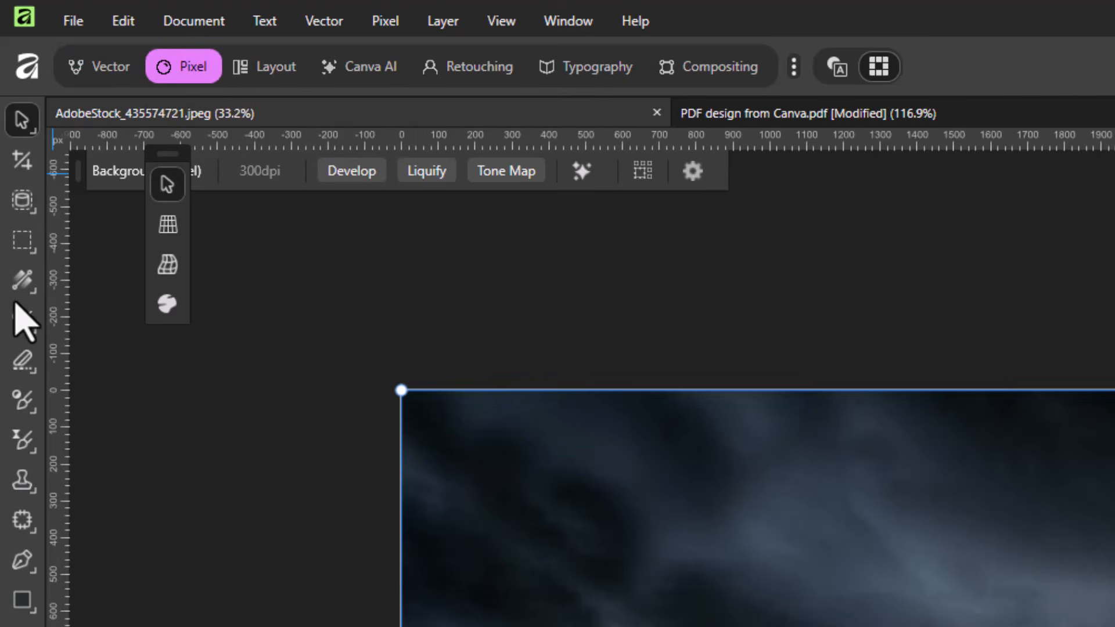
left_click(104, 78)
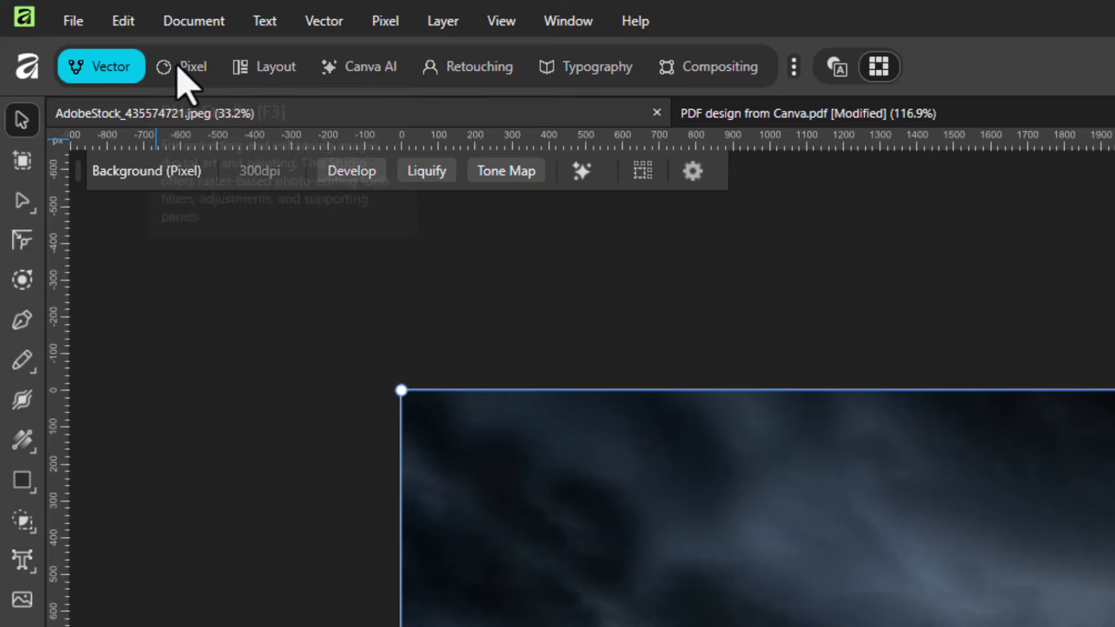
left_click(180, 72)
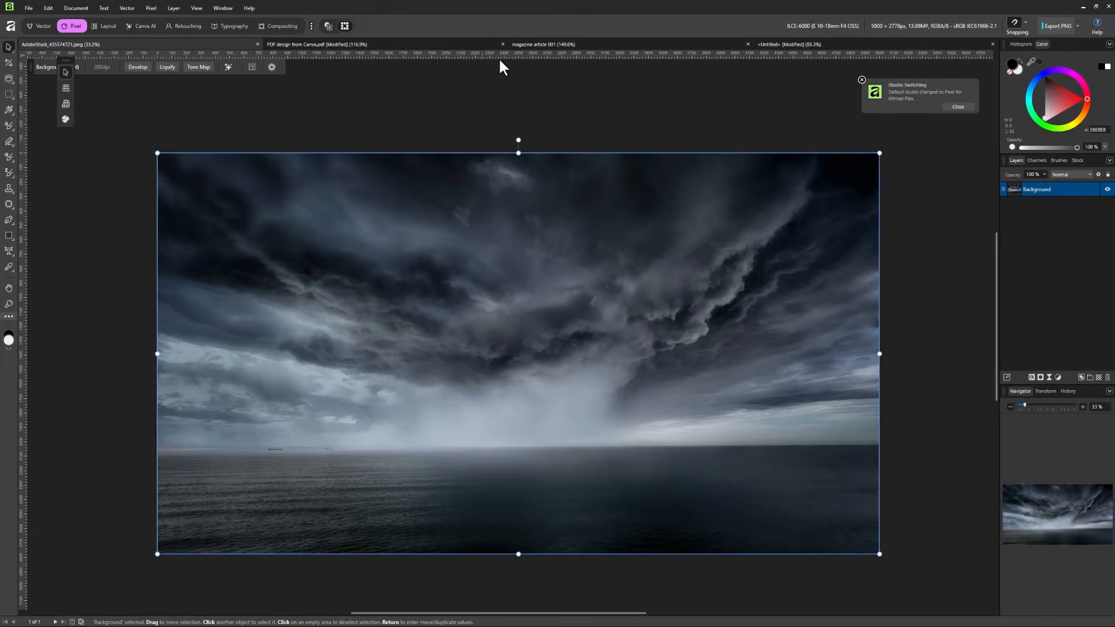
From the magazine article 001 document, remove the Typography, Compositing and Retouching studios from the displayed studios.
left_click(529, 47)
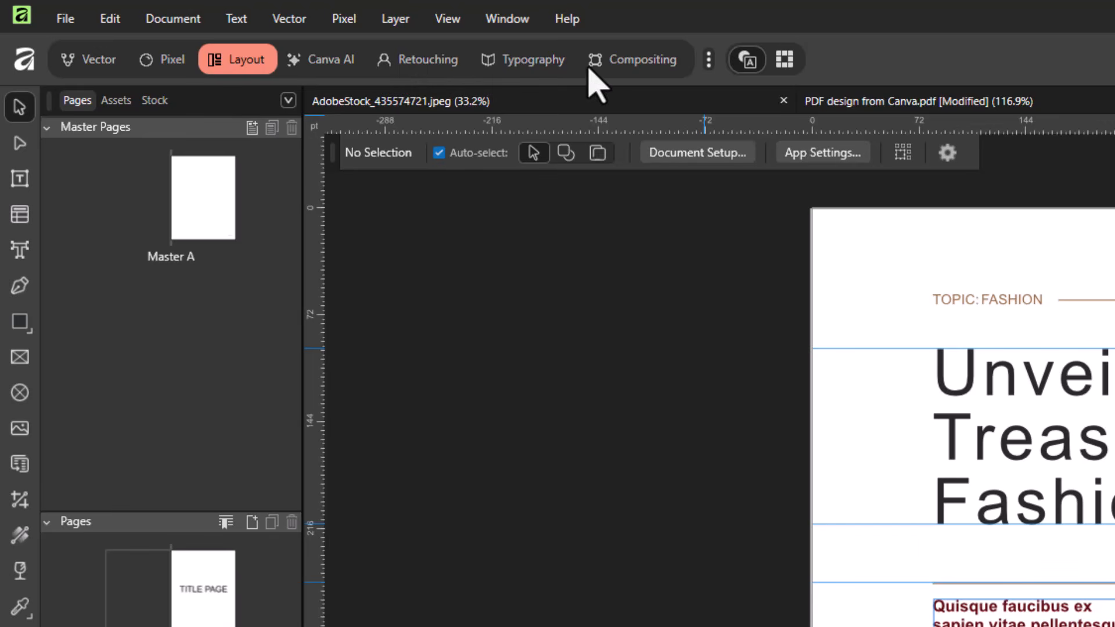
left_click(708, 59)
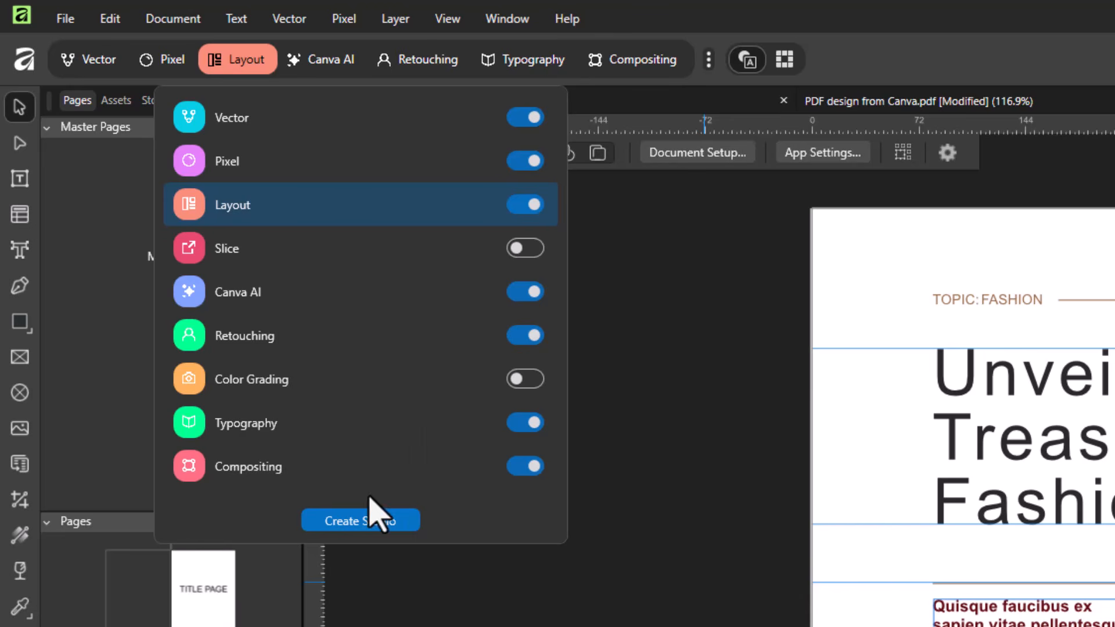
left_click(515, 424)
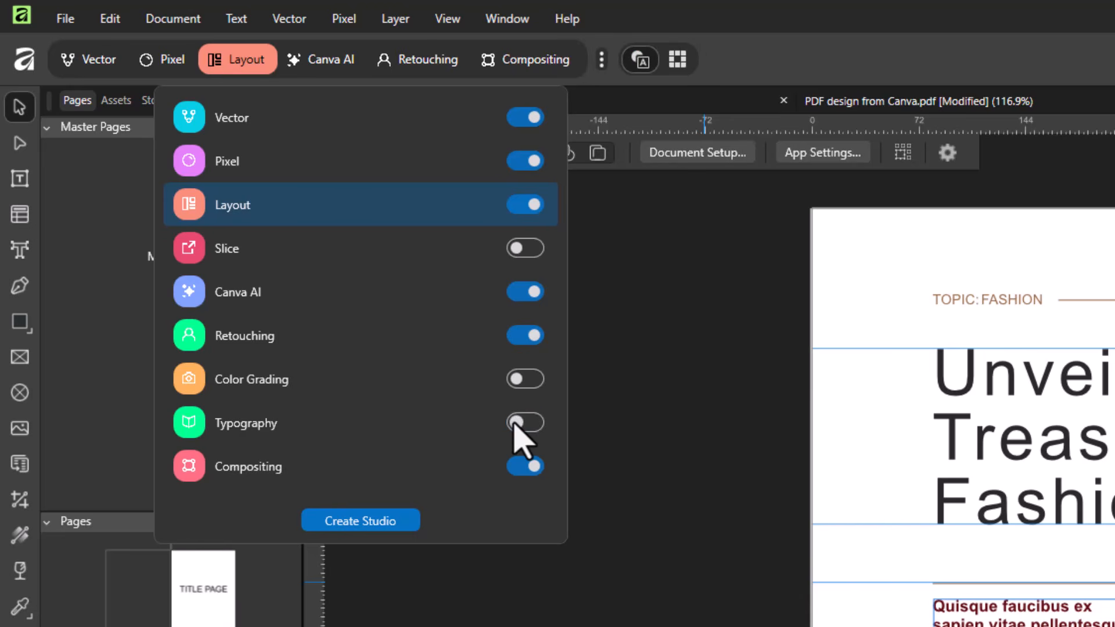
left_click(523, 467)
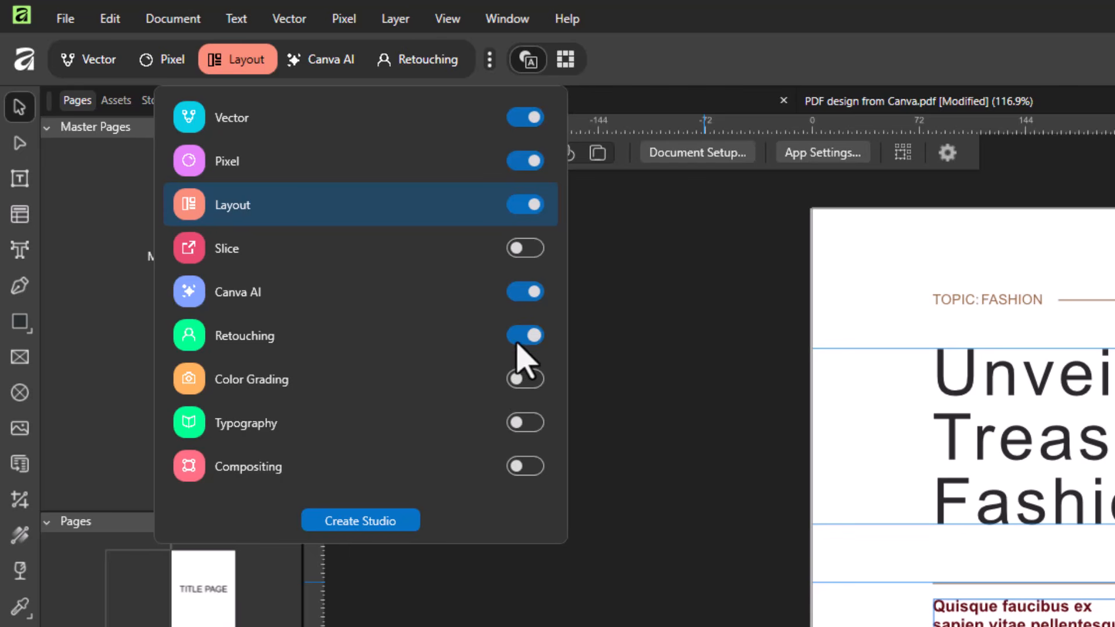
left_click(518, 341)
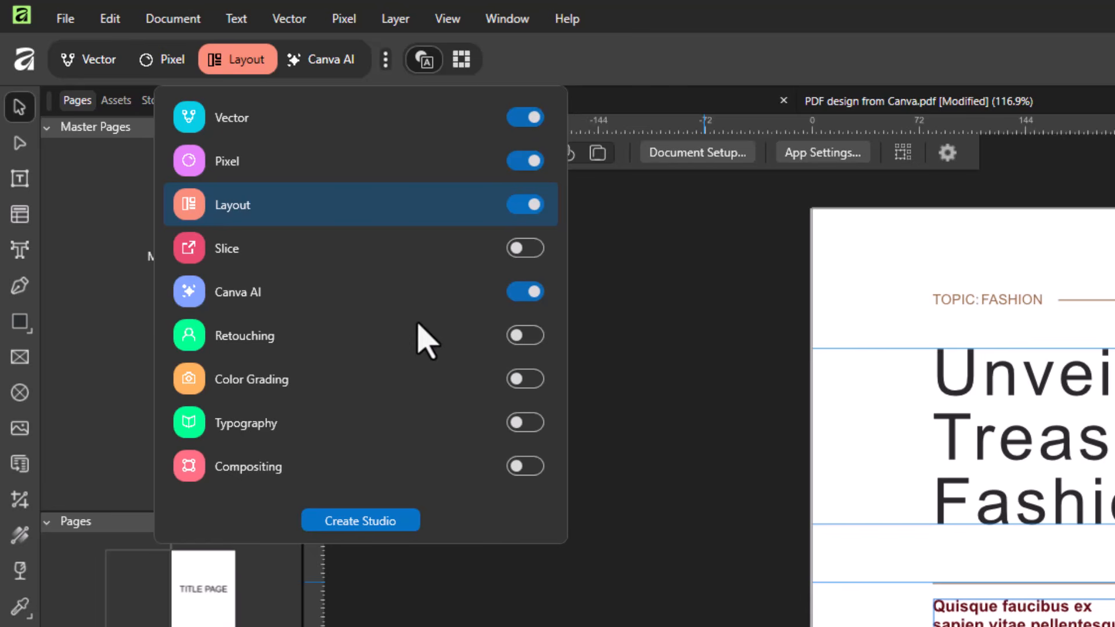
left_click(620, 283)
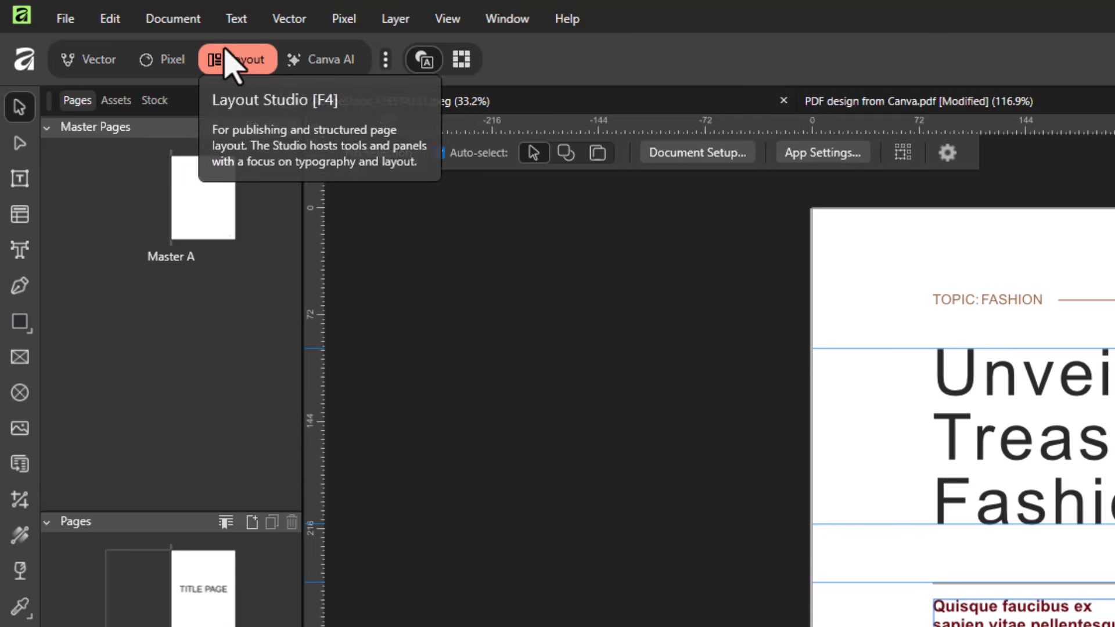
Go through the Vector, Pixel and Layout studios to compare their workspaces.
left_click(88, 64)
left_click(165, 65)
left_click(247, 60)
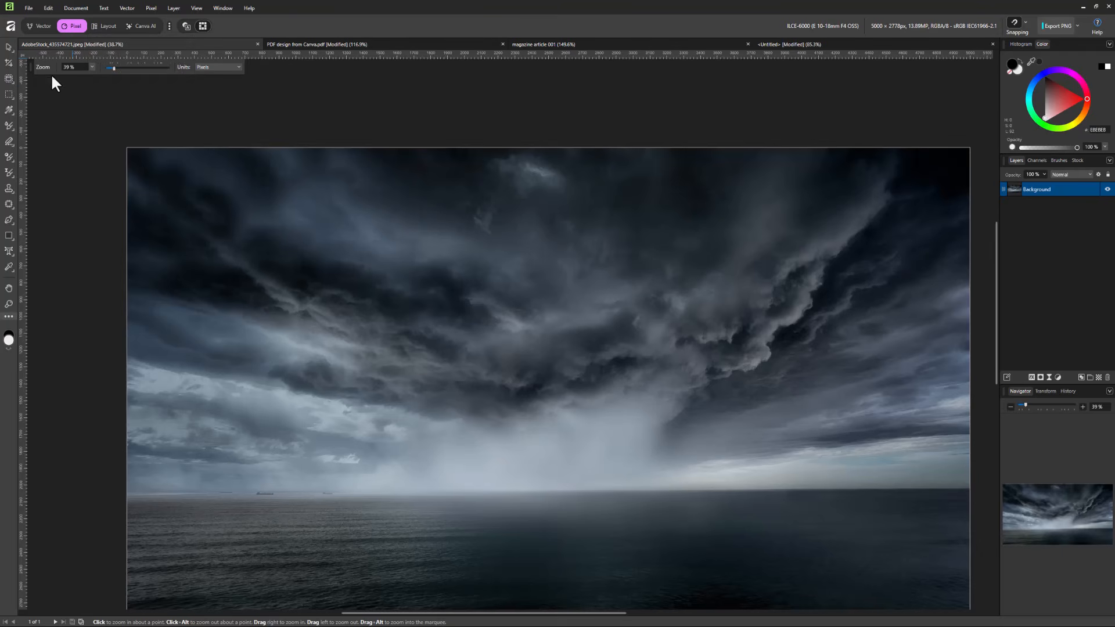
Examine the context options of the Move, Crop, Object Selection, Paint Mixer Brush and Erase Brush tools, and the eraser variants.
left_click(10, 50)
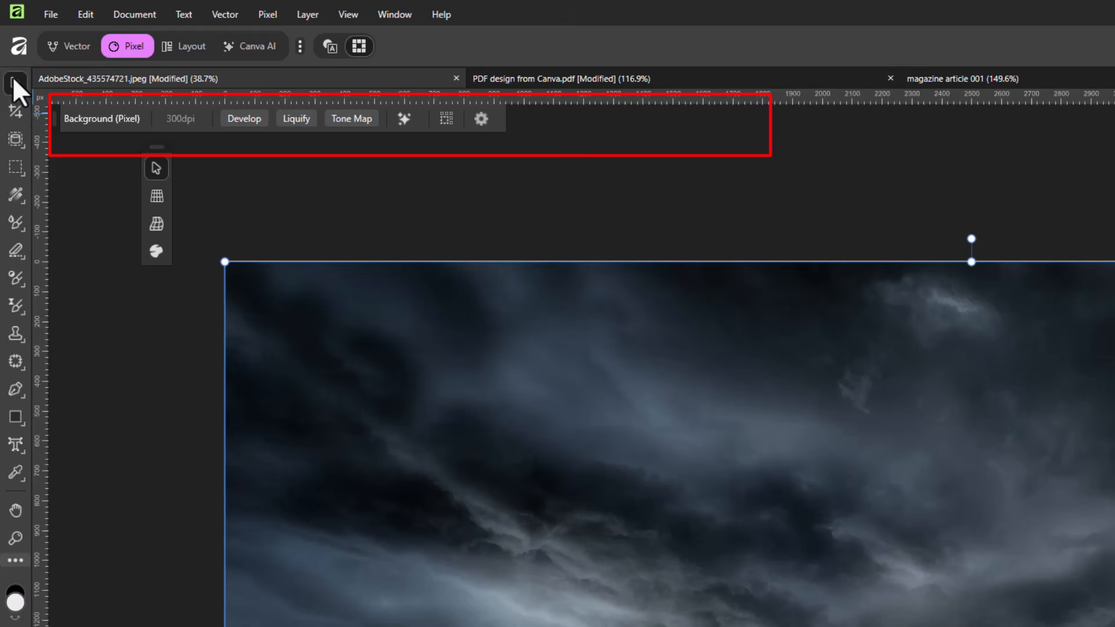
left_click(13, 111)
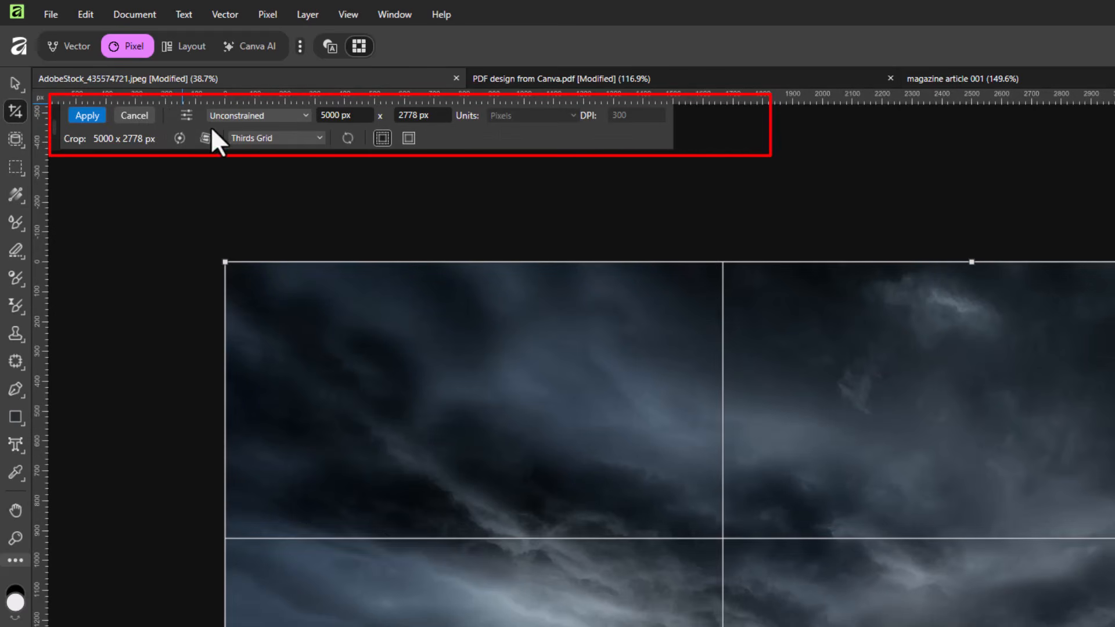
left_click(11, 142)
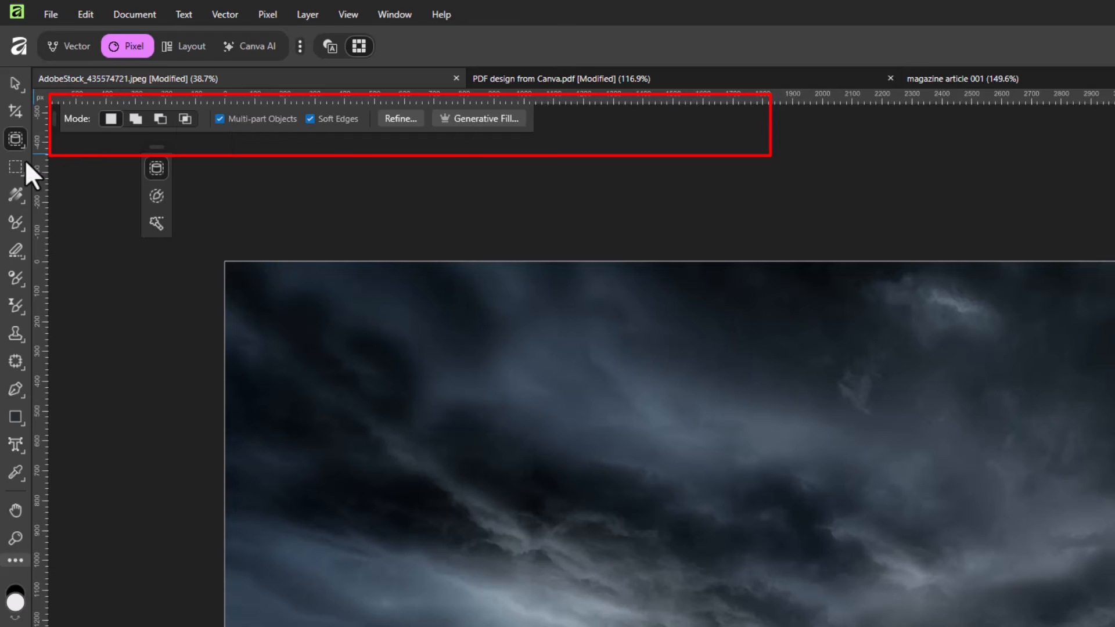
mouse_move(16, 169)
left_click(16, 197)
left_click(10, 220)
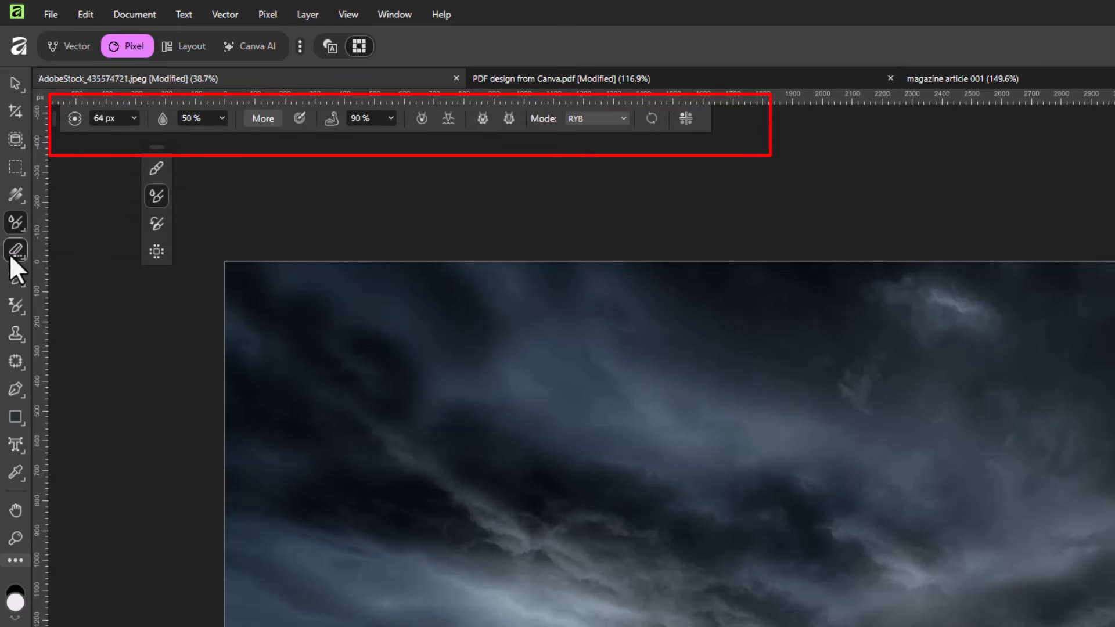
left_click(11, 251)
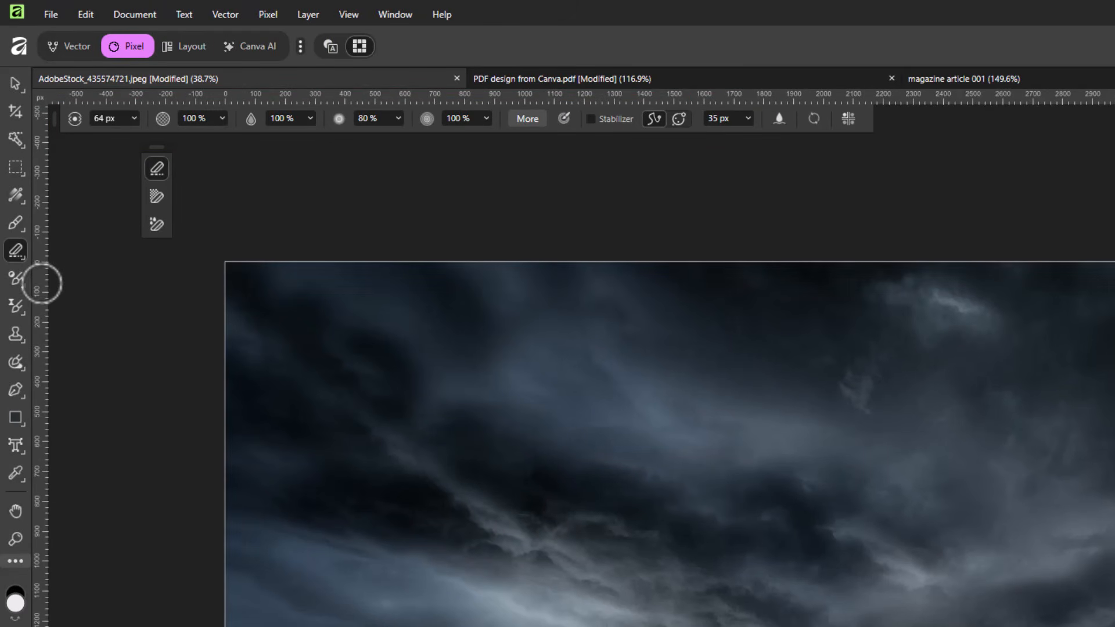
left_click(21, 260)
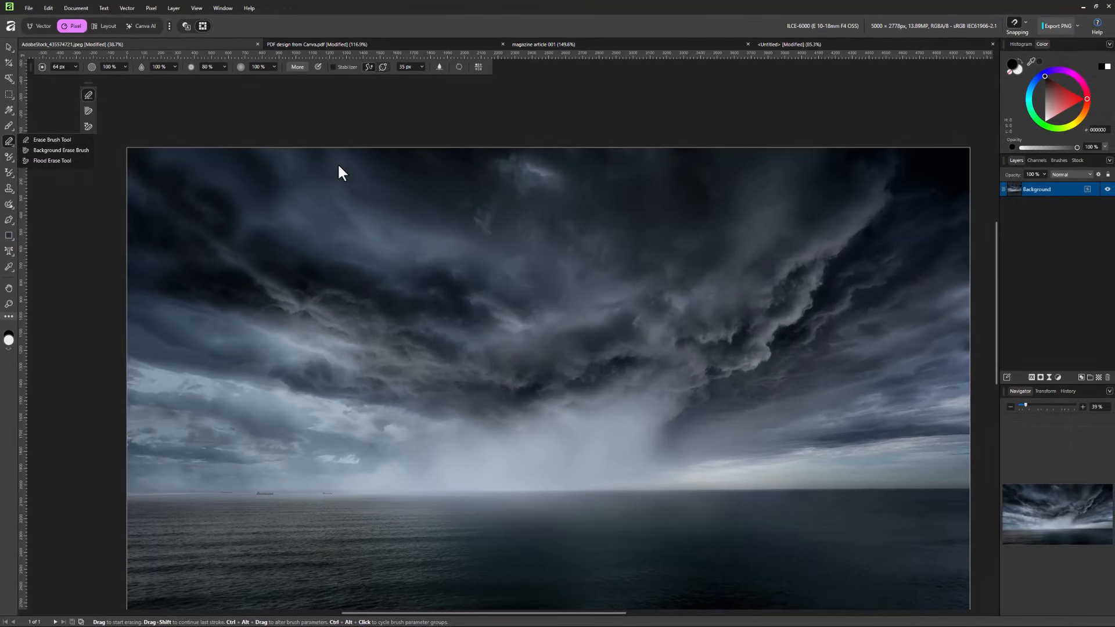
View the storm photo's histogram and return to the colour wheel.
left_click(1021, 44)
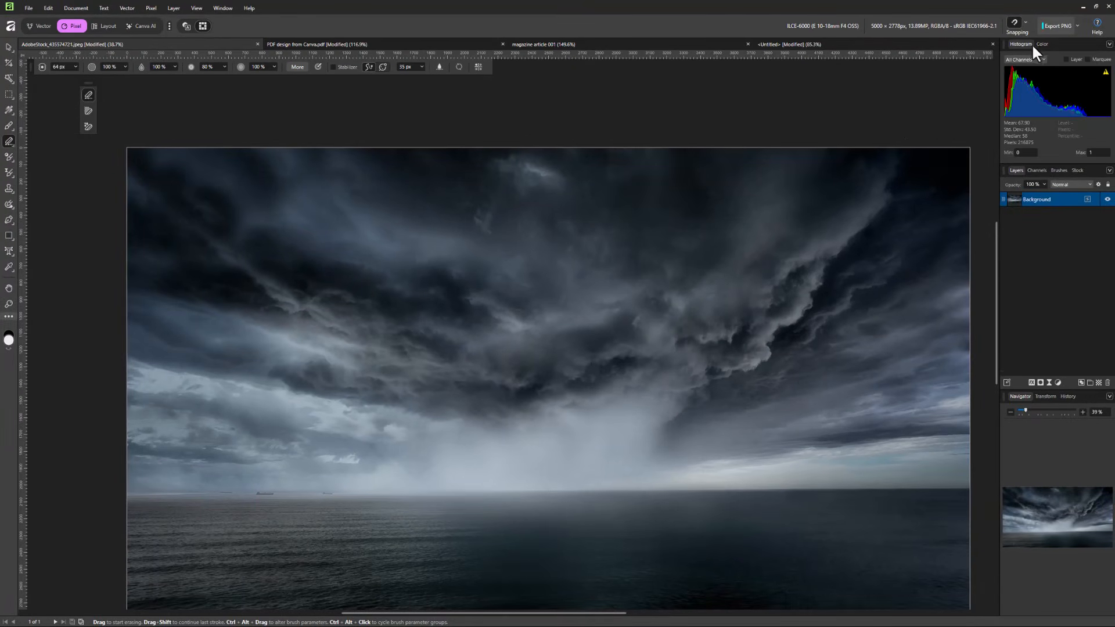
left_click(1042, 44)
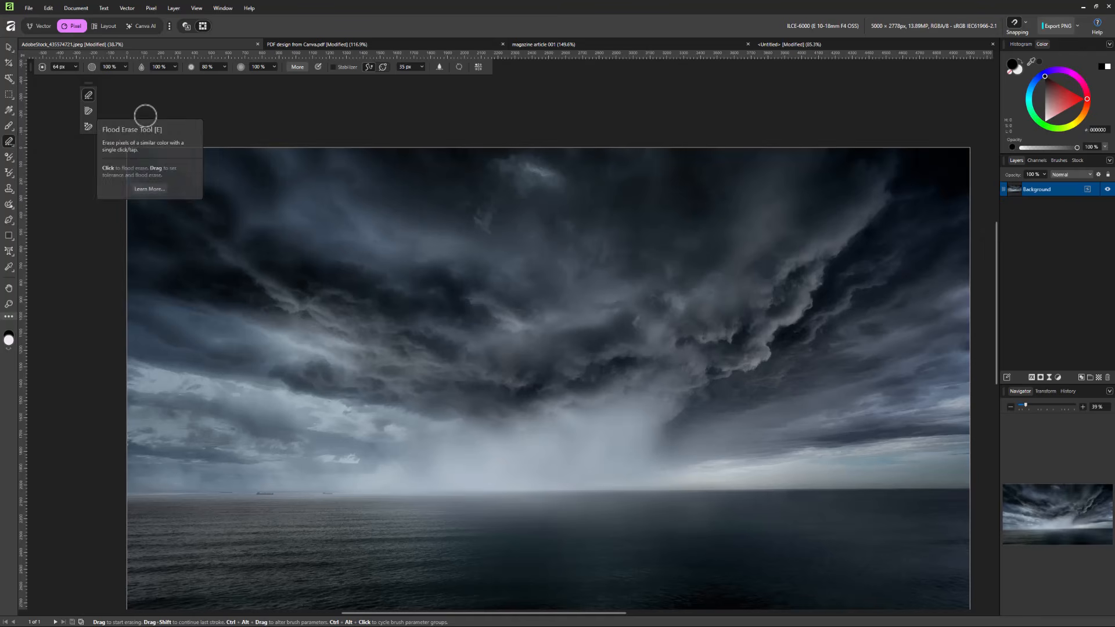
Hide the floating sub-tools palette.
right_click(90, 113)
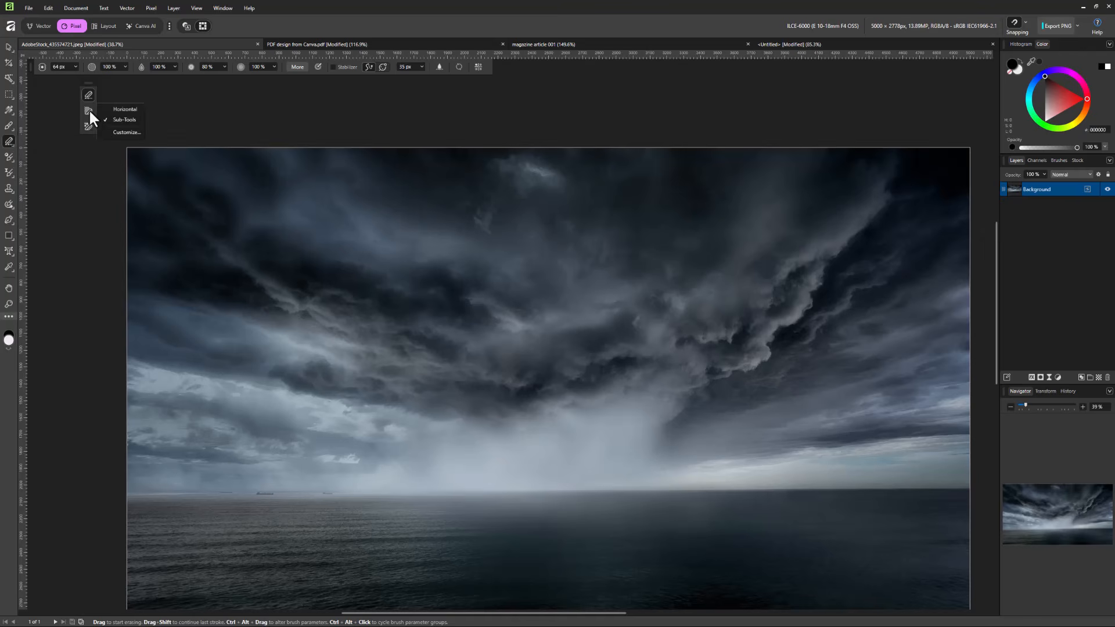
left_click(118, 120)
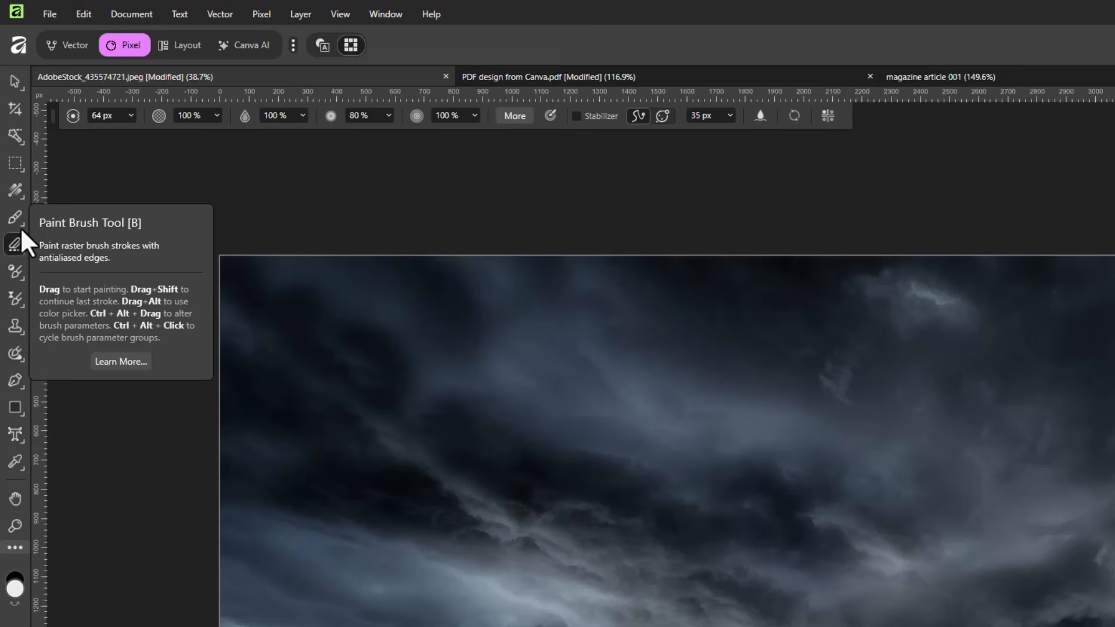
With the Paint Brush Tool active, show the floating sub-tools palette and place it right beside the main tools.
left_click(20, 226)
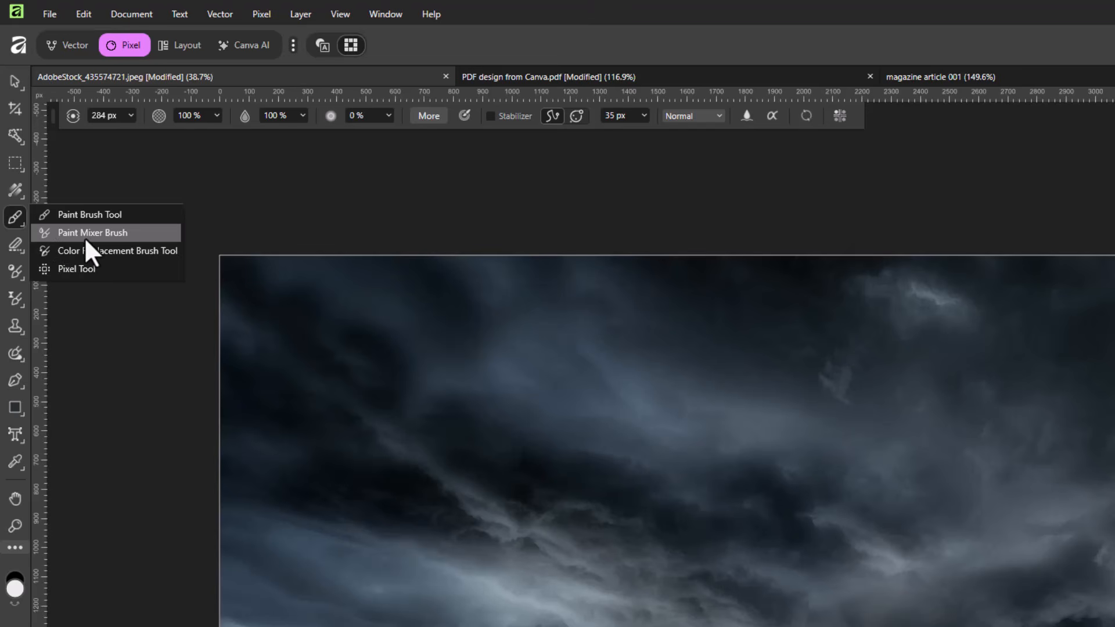
right_click(15, 216)
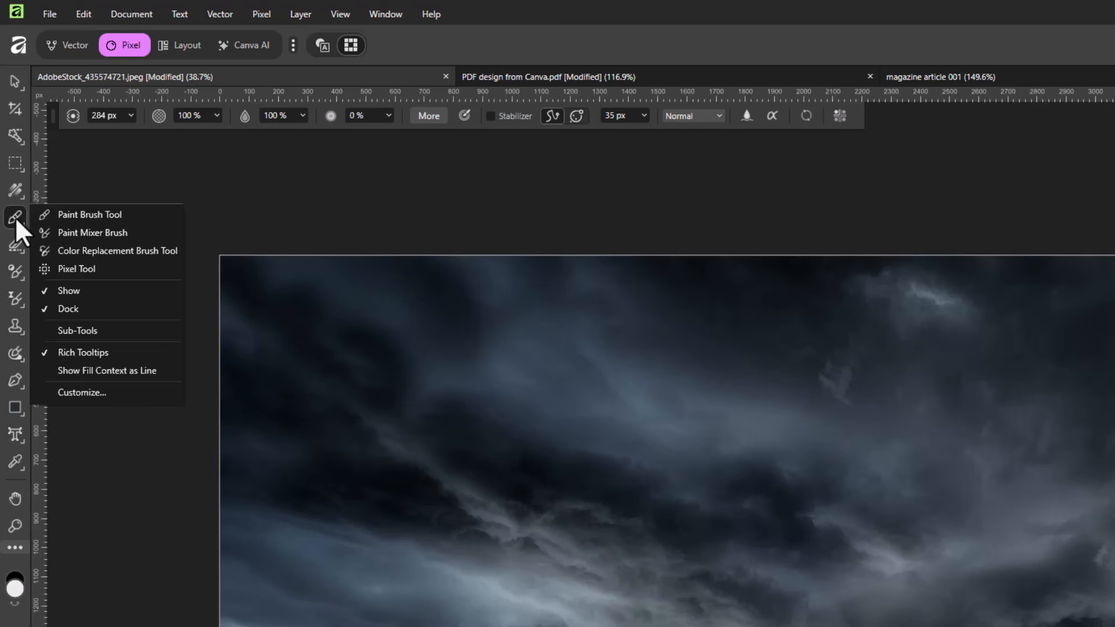
left_click(76, 330)
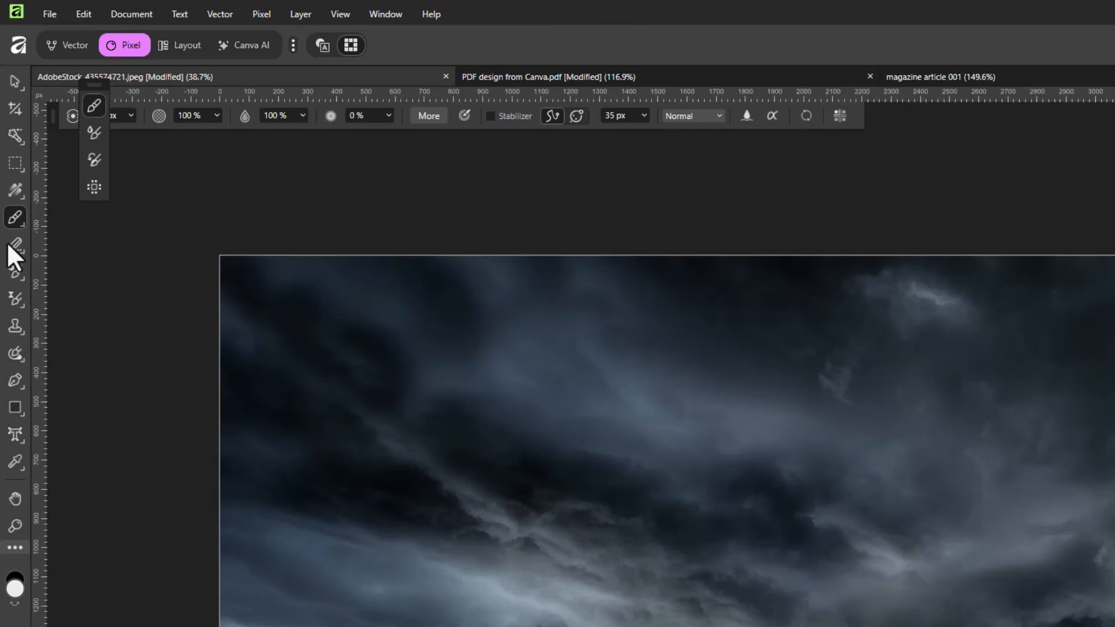
left_click_drag(90, 86, 64, 173)
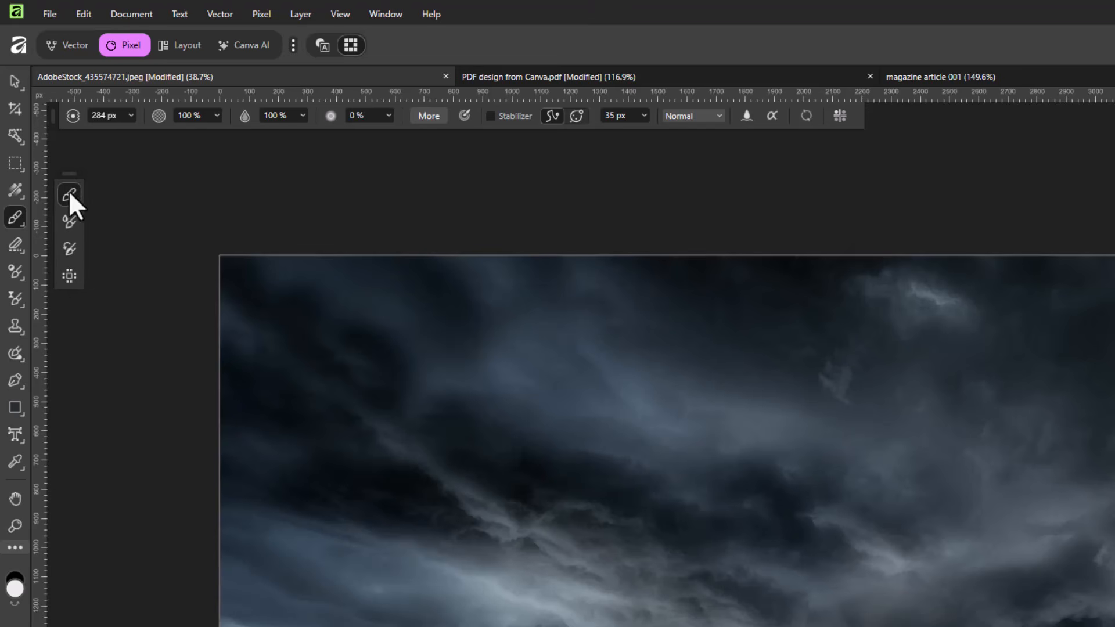
Step through the Move, Crop, selection, marquee, gradient, brush and eraser tools to examine how the sub-tools palette follows each.
left_click(14, 86)
left_click(14, 111)
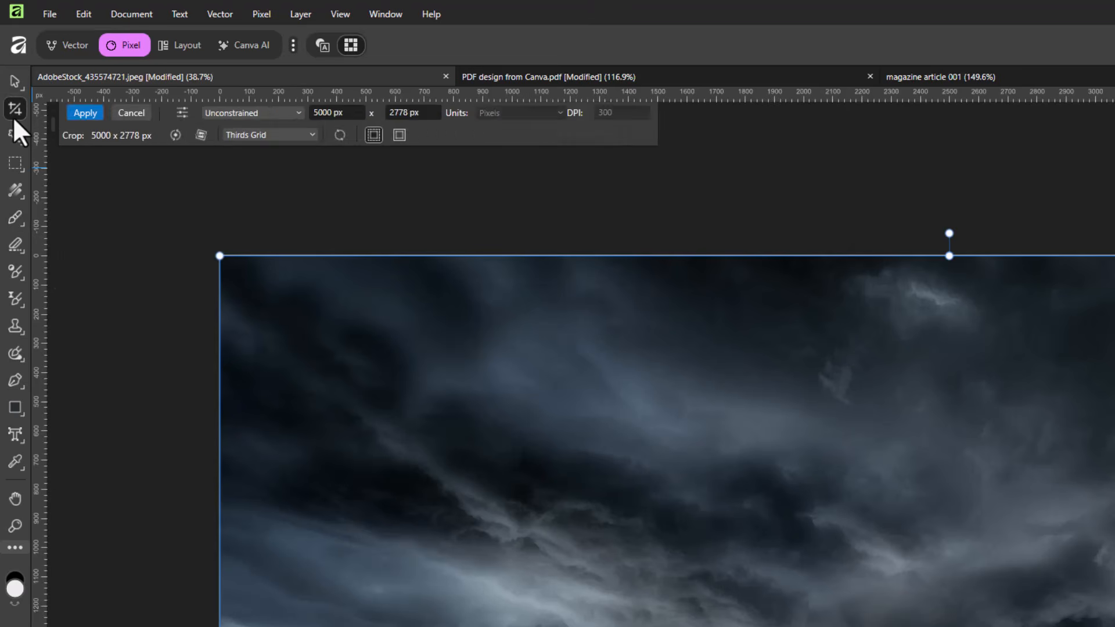
left_click(14, 136)
left_click(14, 163)
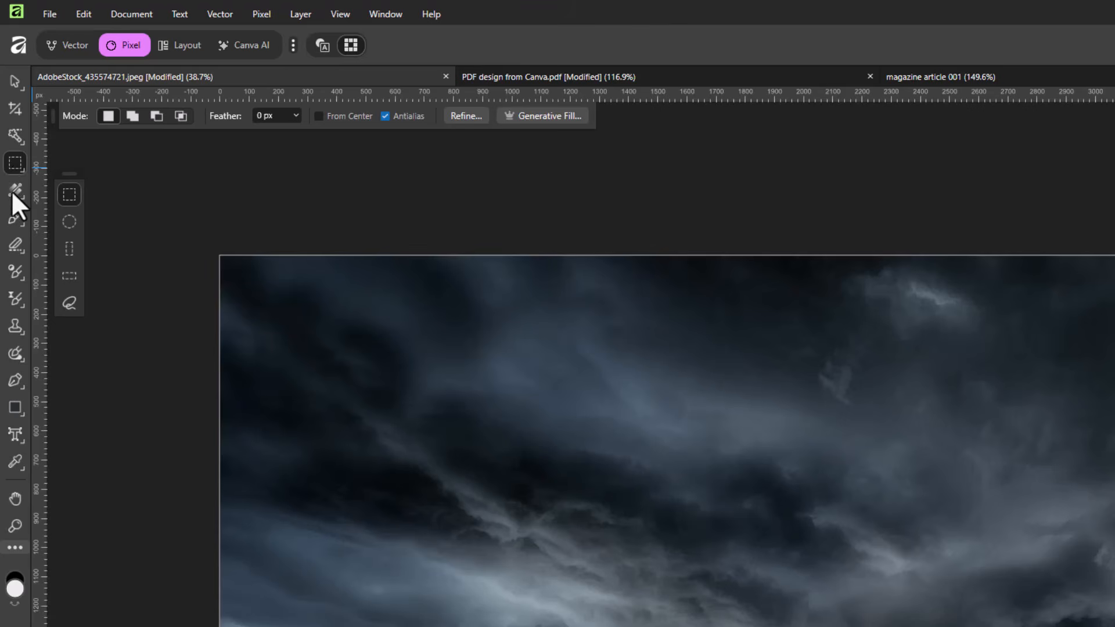
left_click(13, 190)
left_click(13, 218)
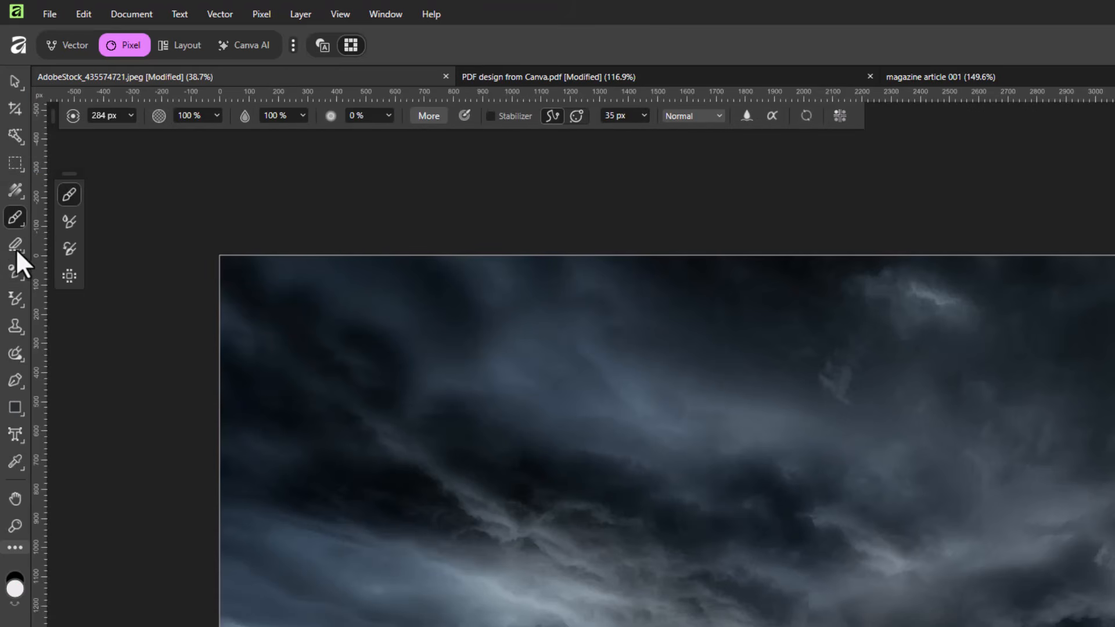
left_click(16, 246)
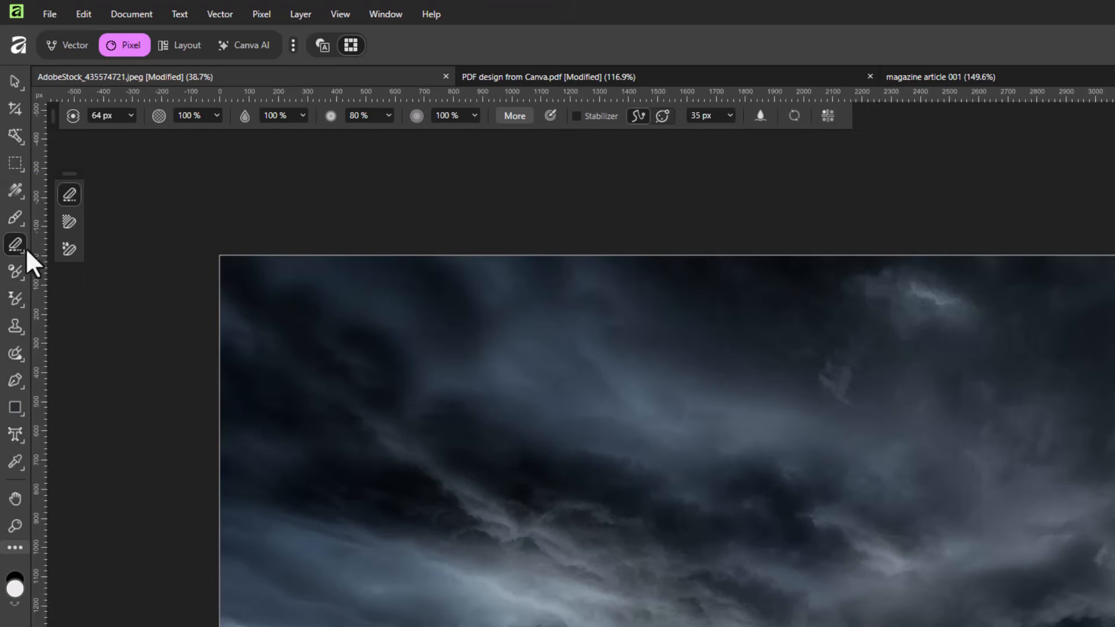
Hide the floating sub-tools palette, show it again, and check it with the Clone Brush Tool and the retouching tool below it.
right_click(68, 222)
left_click(102, 236)
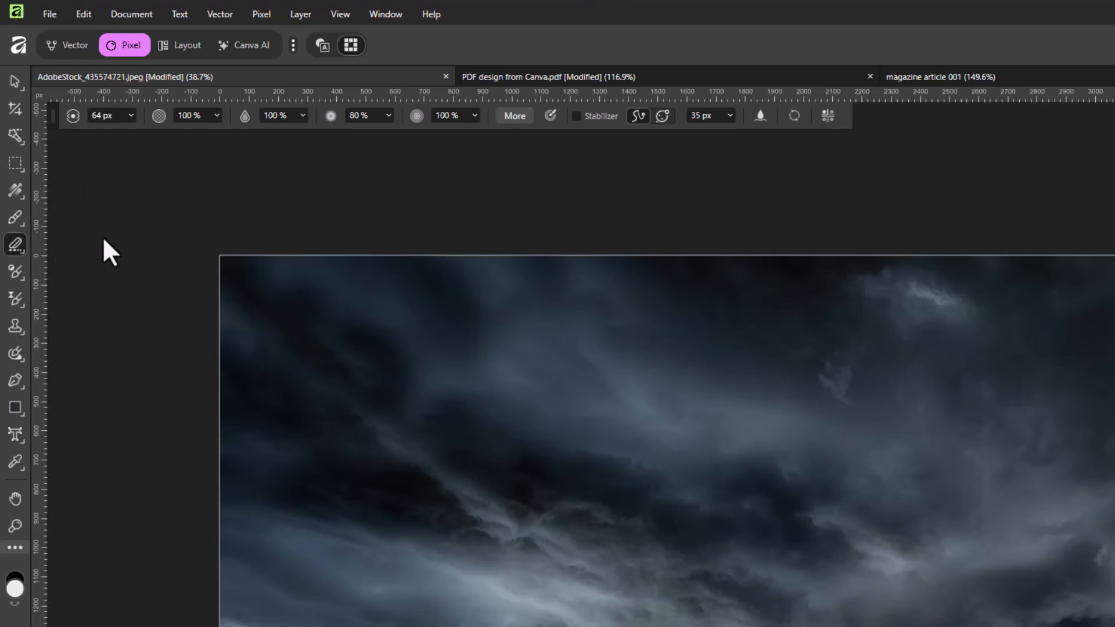
right_click(21, 333)
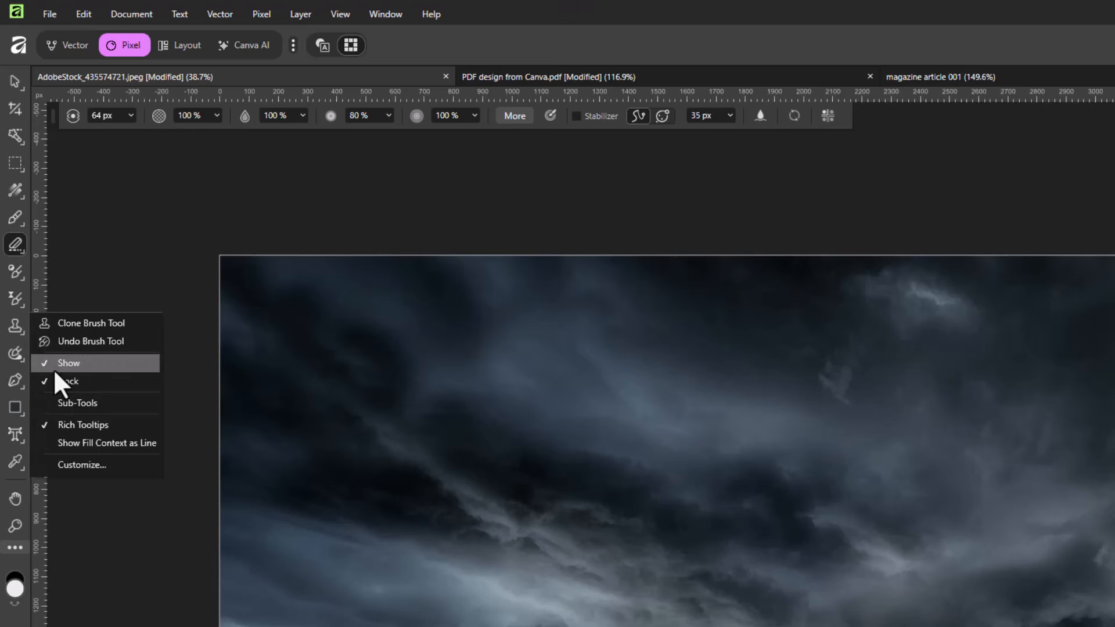
left_click(78, 406)
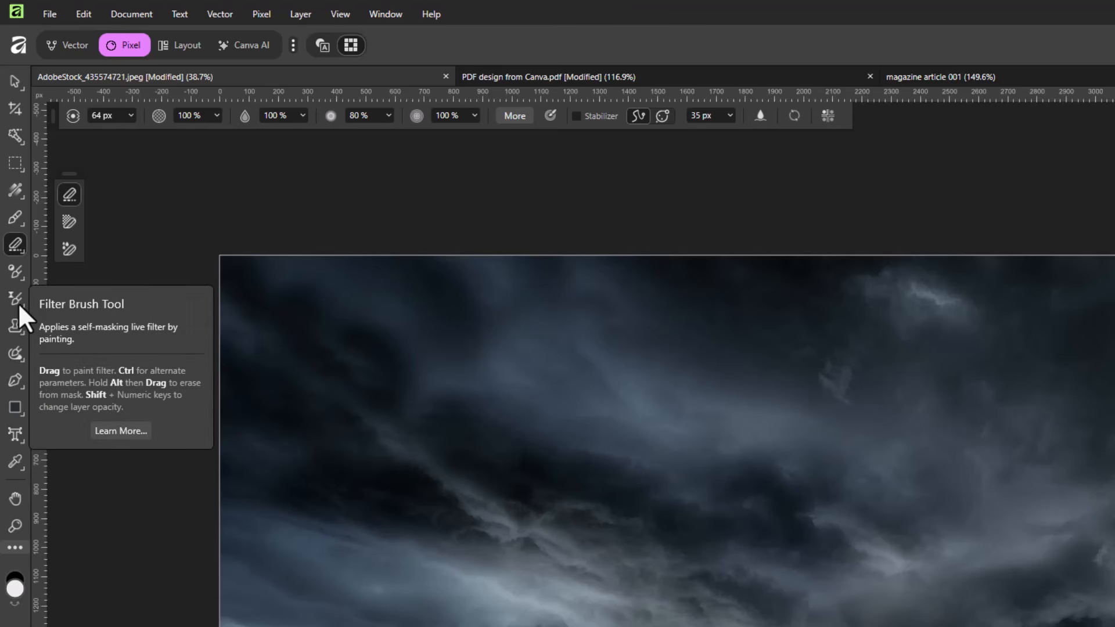
left_click(11, 327)
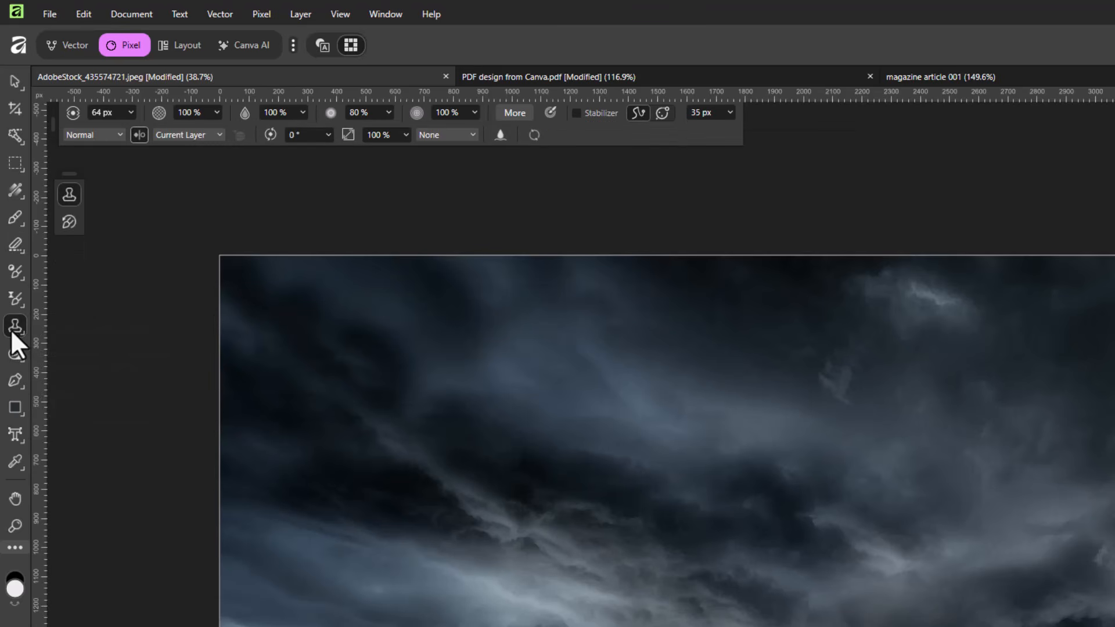
left_click(15, 353)
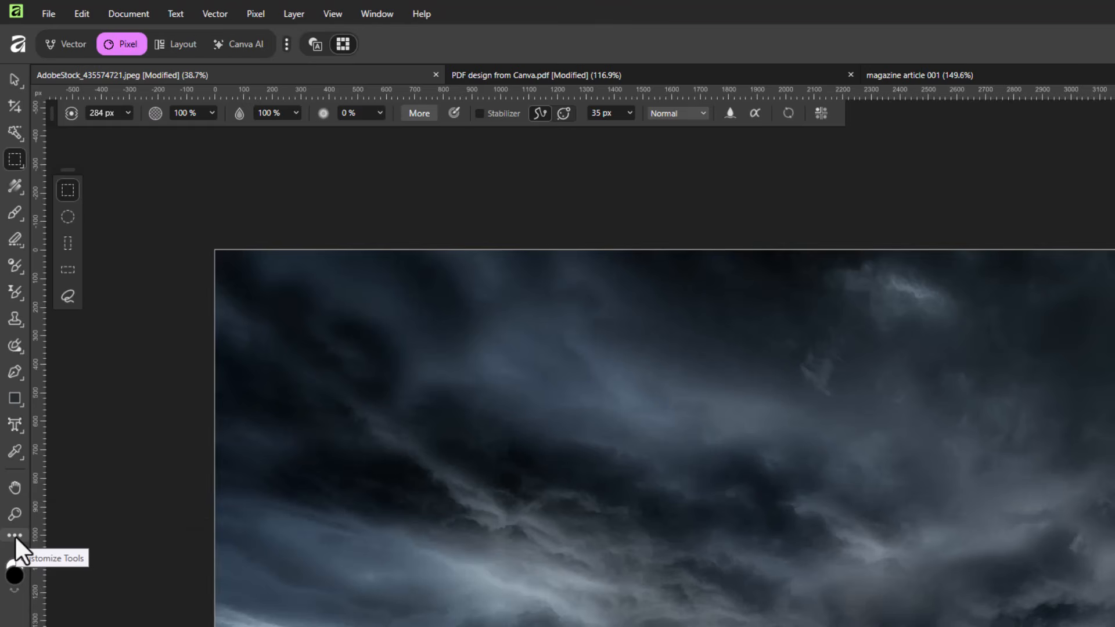
Open the tools customisation, browse the Text, Vector and Export categories, and return to All Tools.
left_click(15, 536)
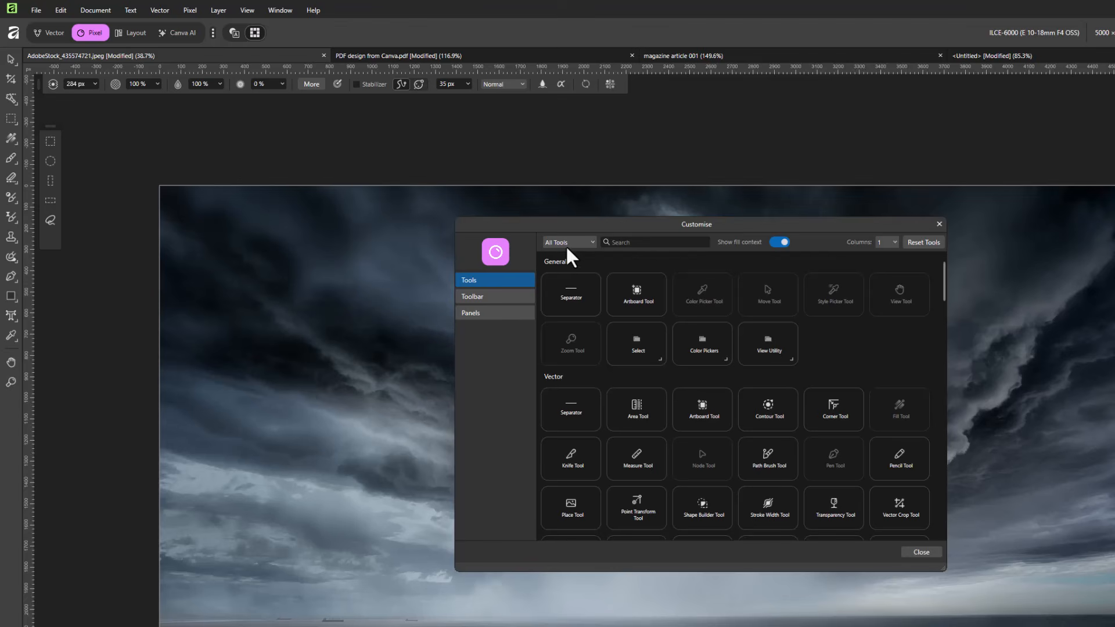
mouse_move(943, 277)
left_mouse_down()
mouse_move(952, 437)
mouse_move(942, 259)
left_mouse_up()
left_click(591, 243)
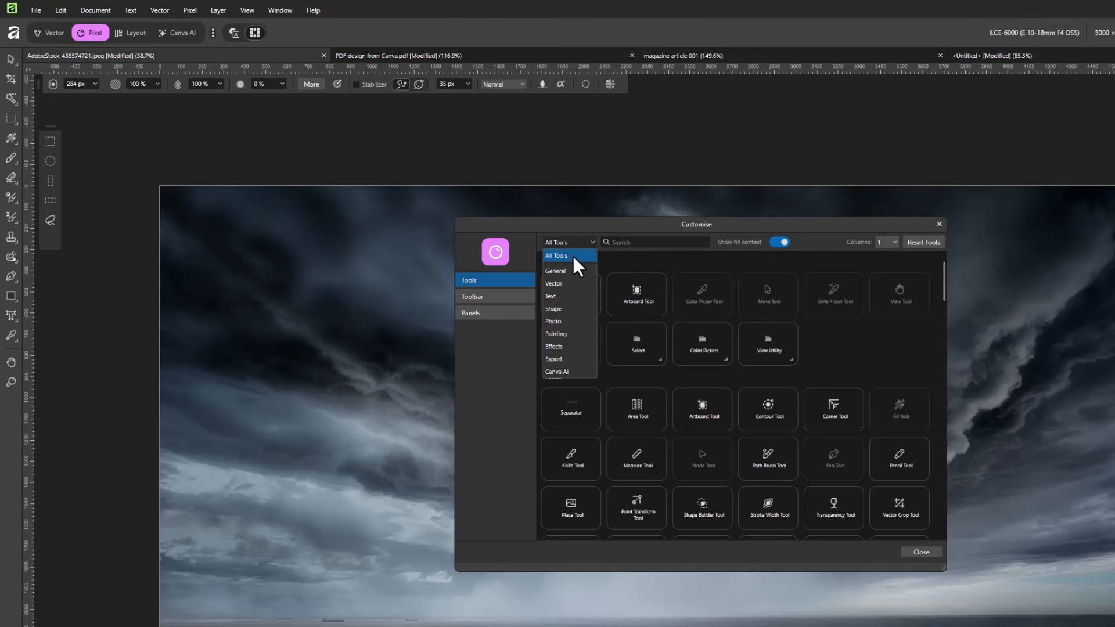
left_click(553, 297)
left_click(595, 243)
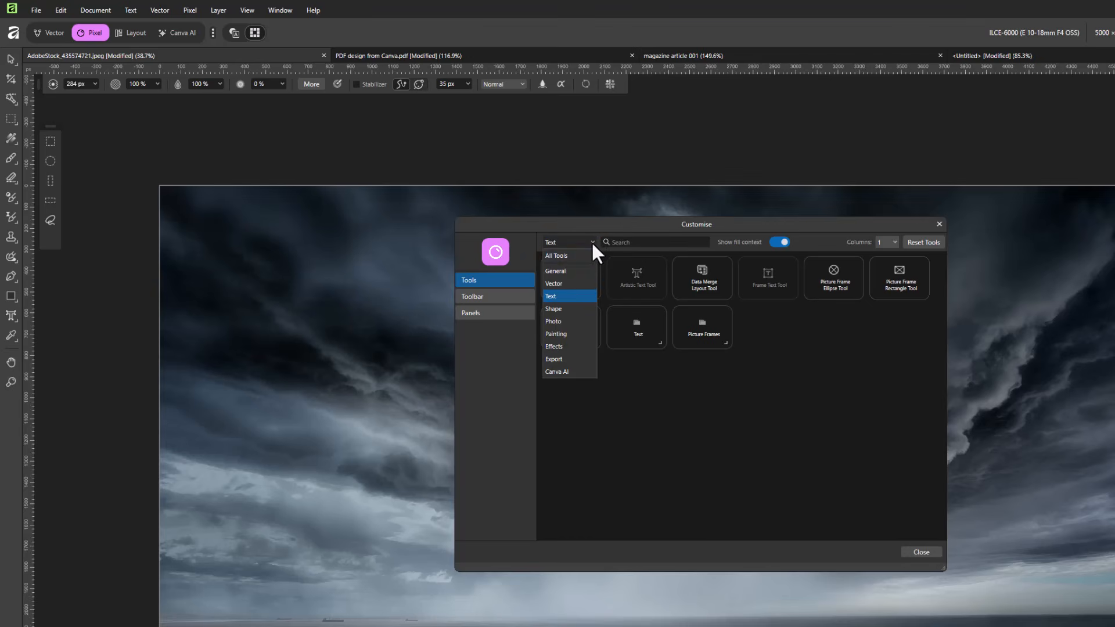
left_click(561, 285)
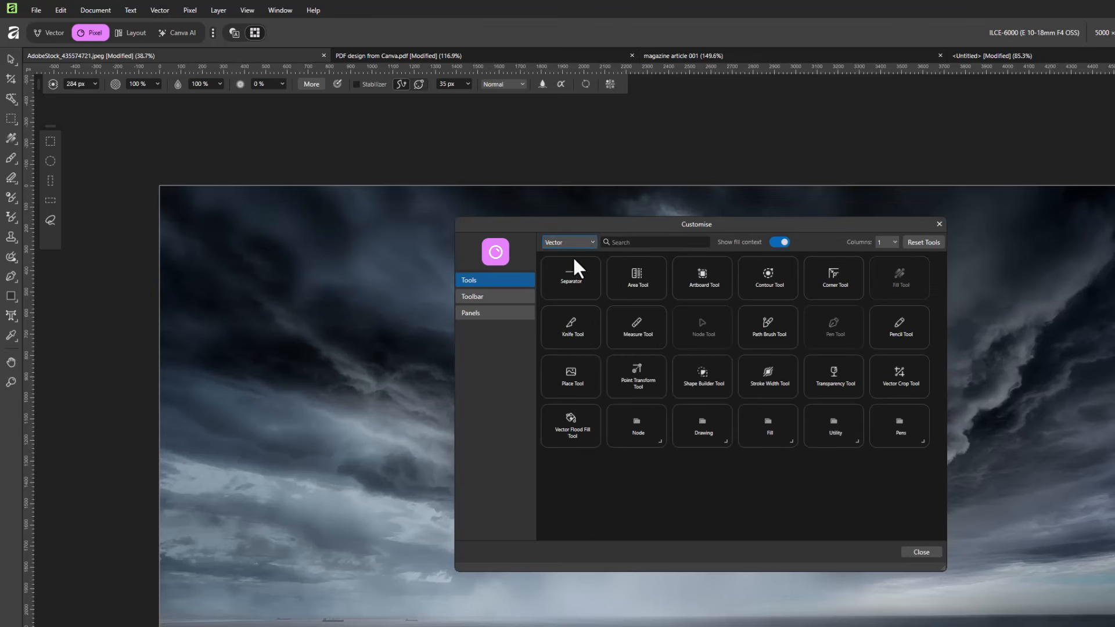
left_click(585, 241)
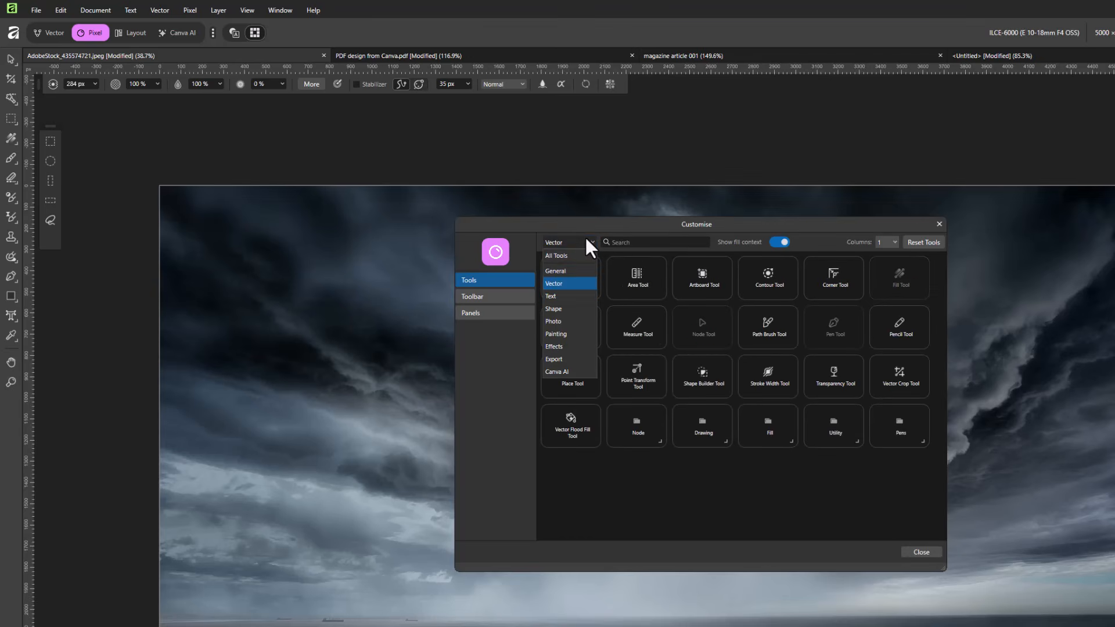
left_click(559, 359)
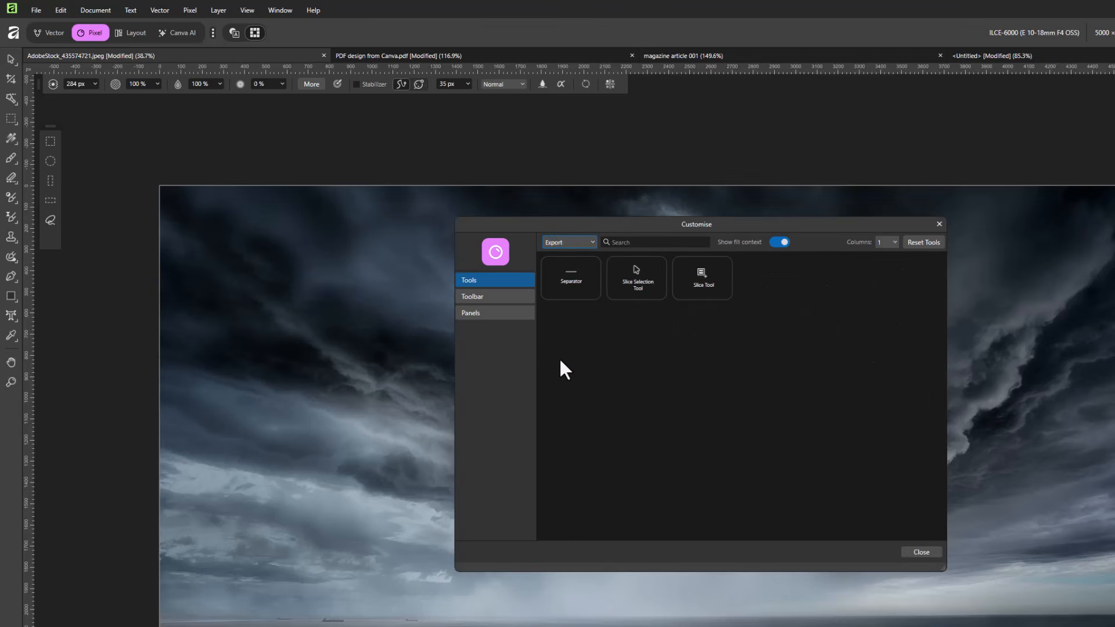
left_click(570, 241)
left_click(554, 256)
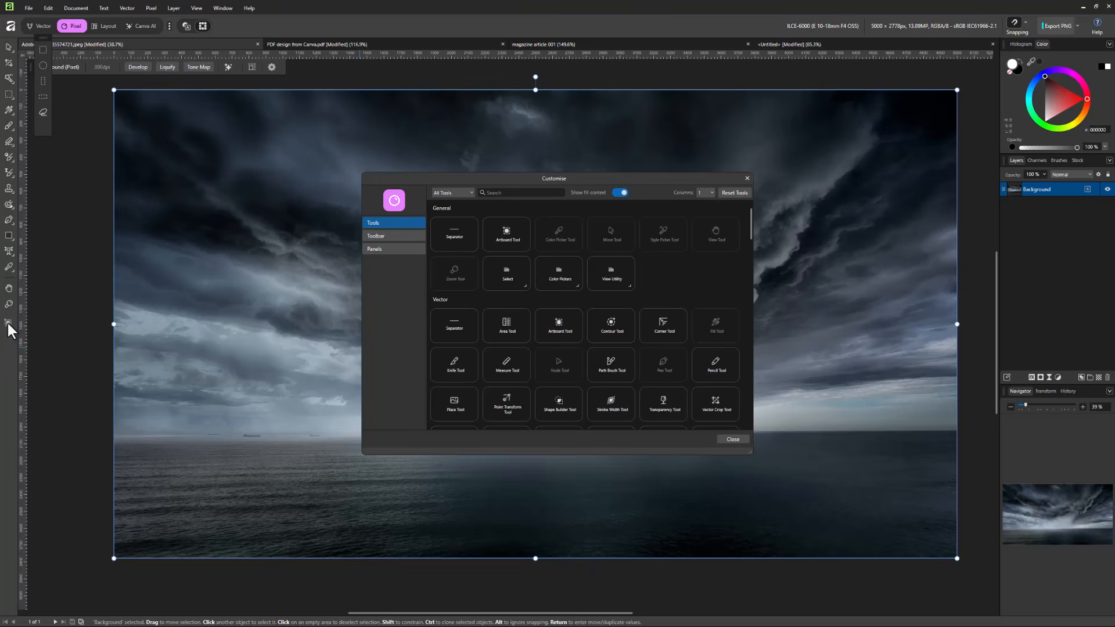
Add the Artboard Tool to the main tools directly below the Move Tool and close the customisation.
left_click_drag(7, 323, 8, 323)
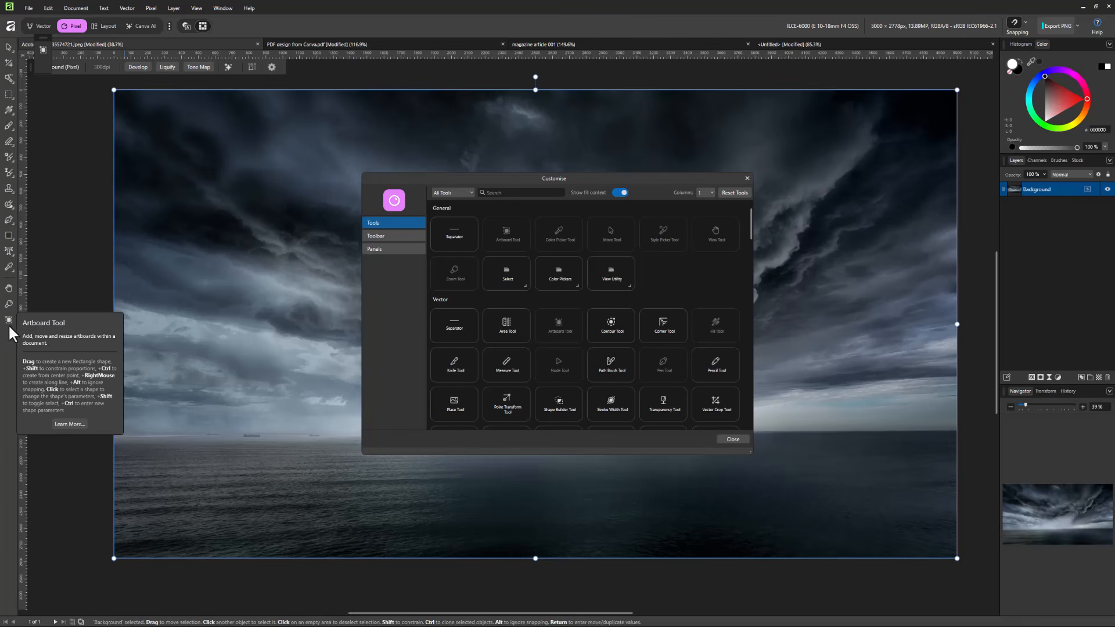
left_click_drag(8, 323, 11, 64)
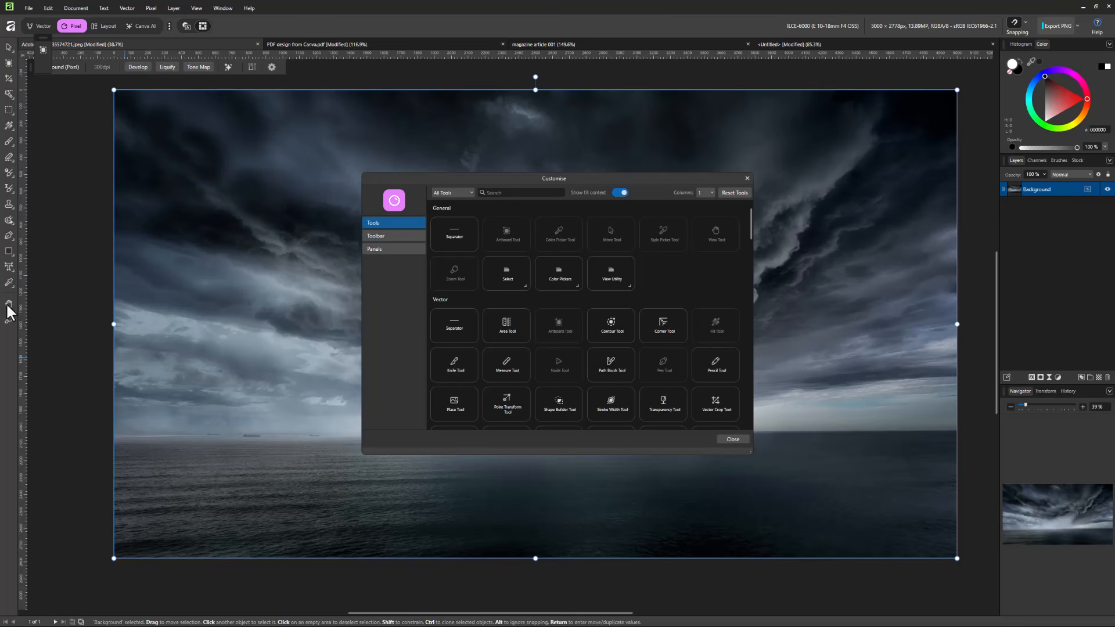
left_click(748, 178)
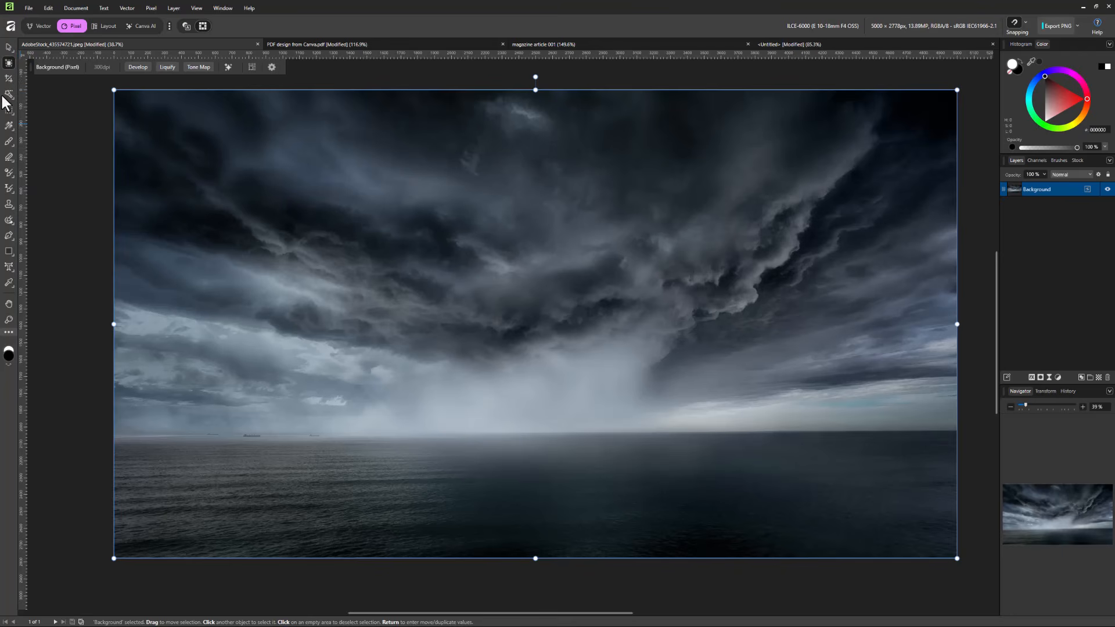
Reopen the tools customisation, move the Artboard Tool to the end of the main tools and place the Contour Tool directly below the text tools.
left_click(6, 333)
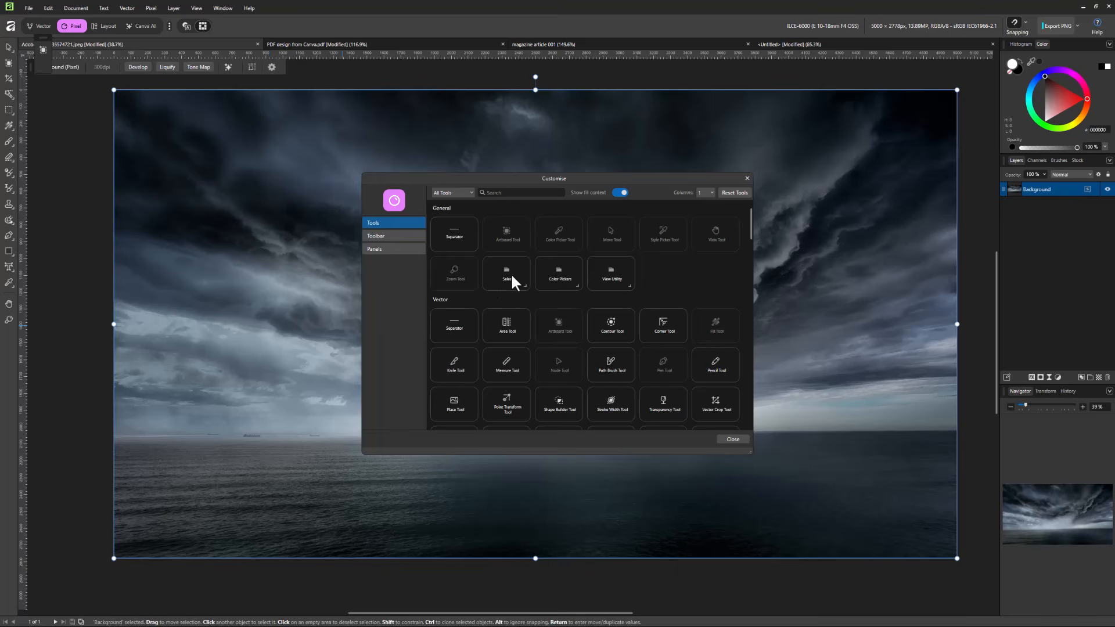
left_click_drag(7, 68, 9, 320)
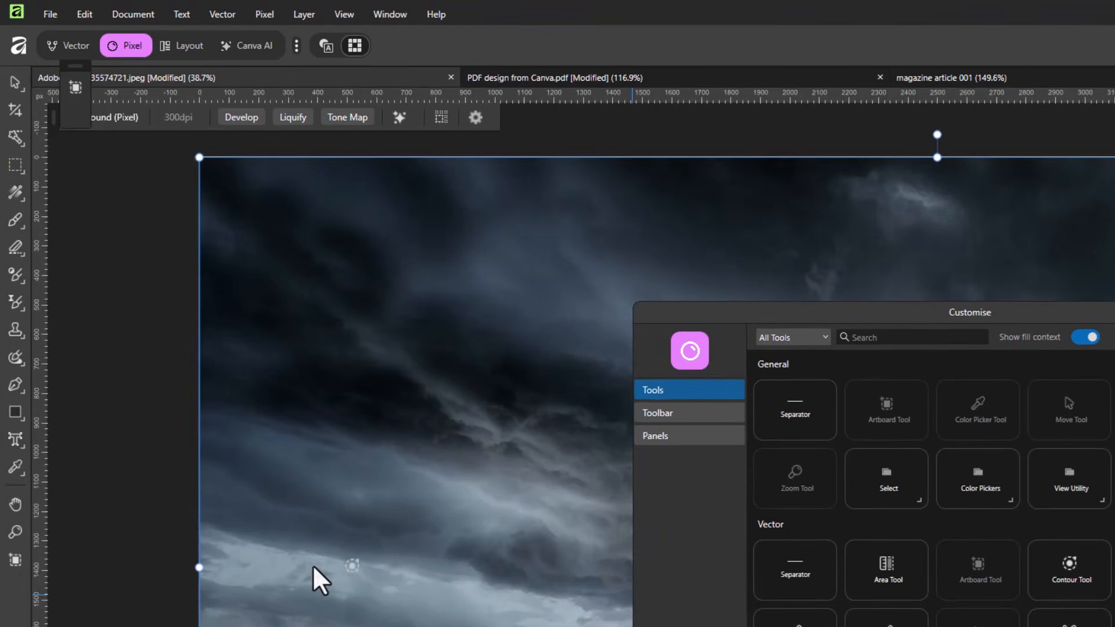
left_click_drag(312, 565, 14, 444)
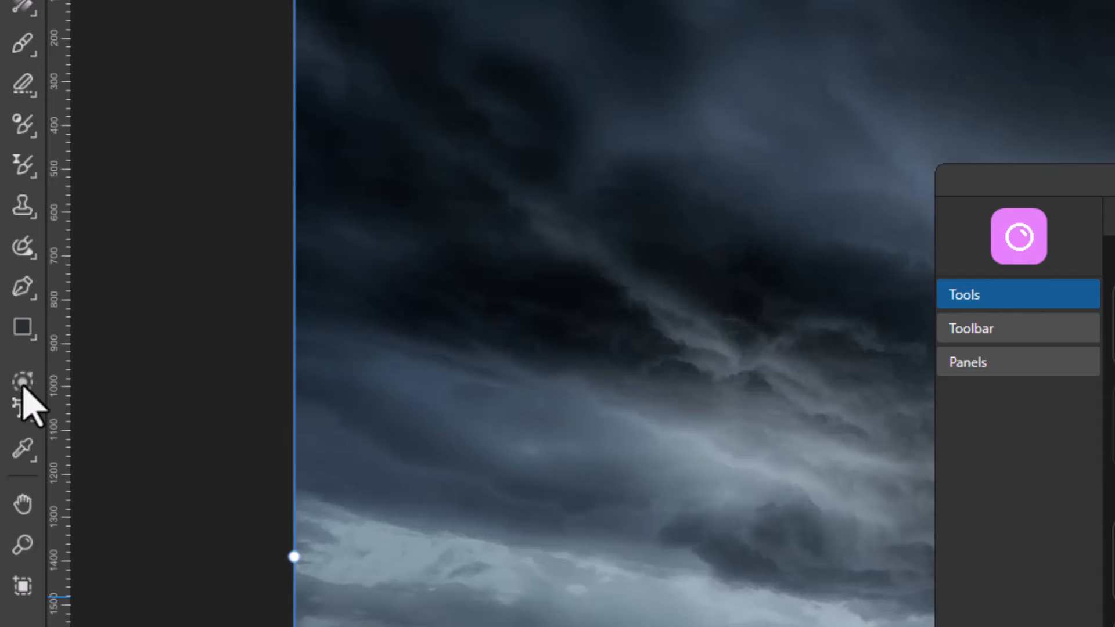
mouse_move(23, 387)
left_mouse_down()
mouse_move(11, 409)
mouse_move(23, 407)
left_mouse_up()
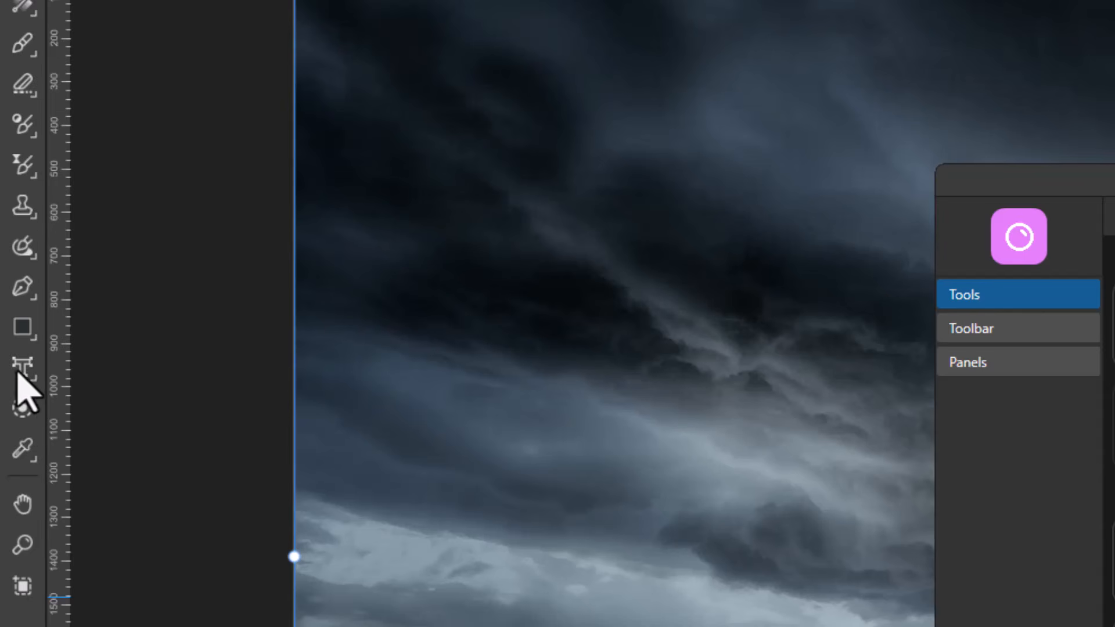
Add the Contour Tool to the text sub-tools, and return it to the main tools directly above the Object Selection Tool.
left_click_drag(93, 0, 132, 32)
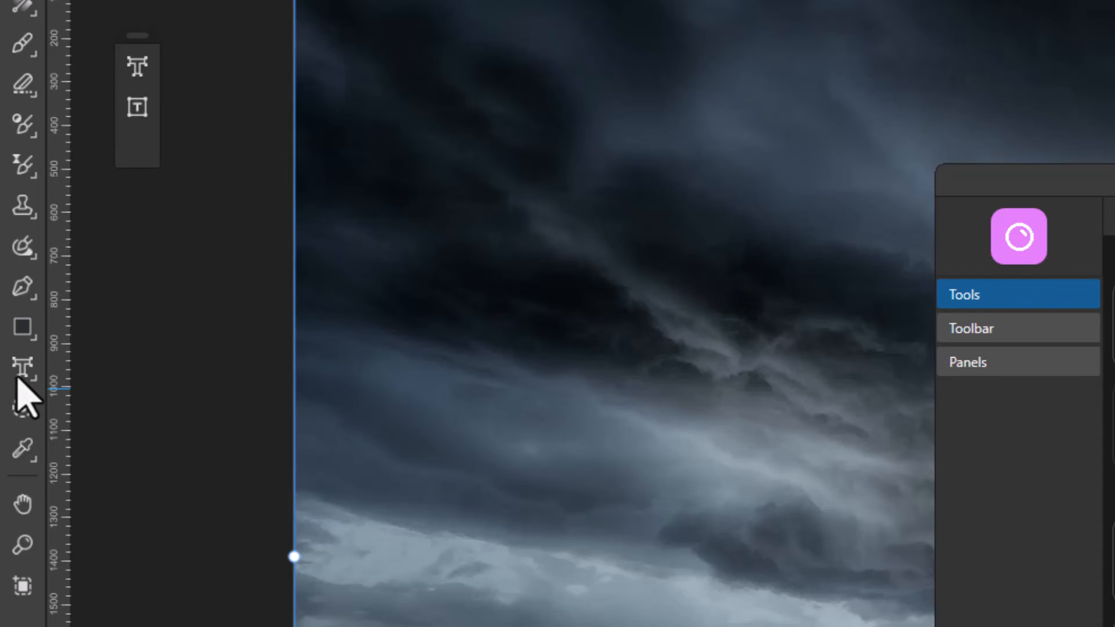
left_click_drag(21, 406, 138, 147)
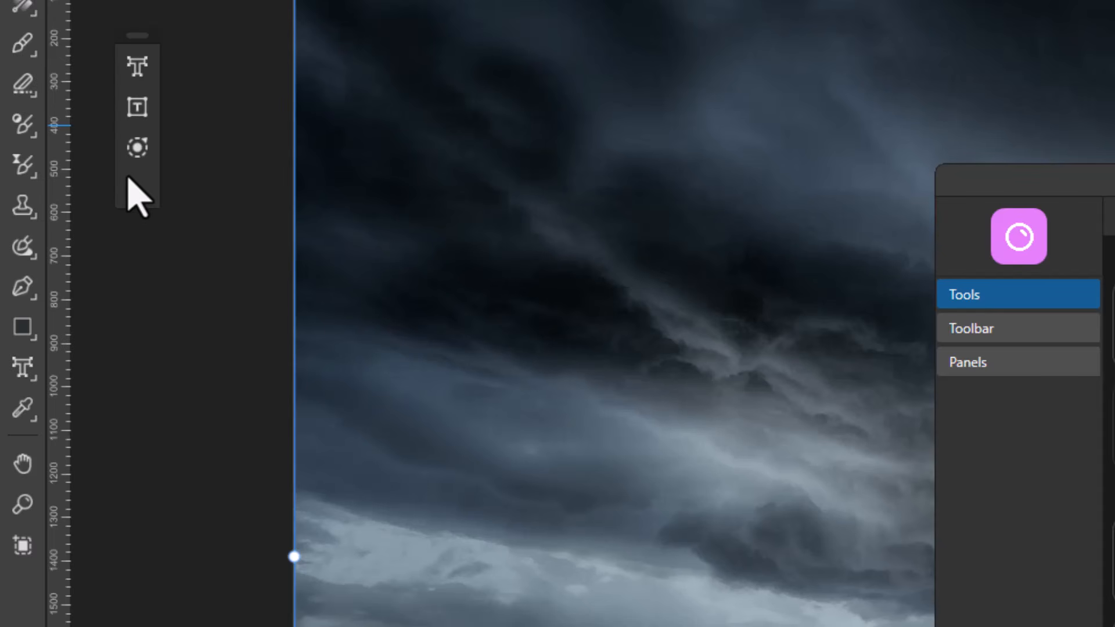
left_click_drag(137, 150, 30, 585)
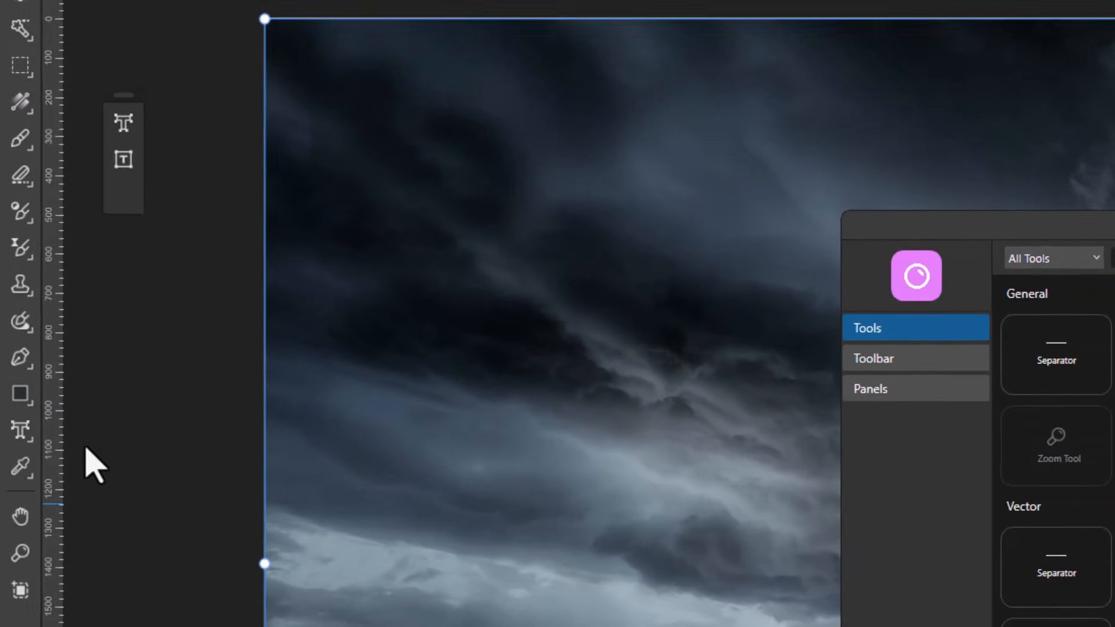
Move the Freehand Selection Tool from the marquee sub-tools to the main tools above the Contour Tool, and remove the Artboard Tool.
left_click(21, 71)
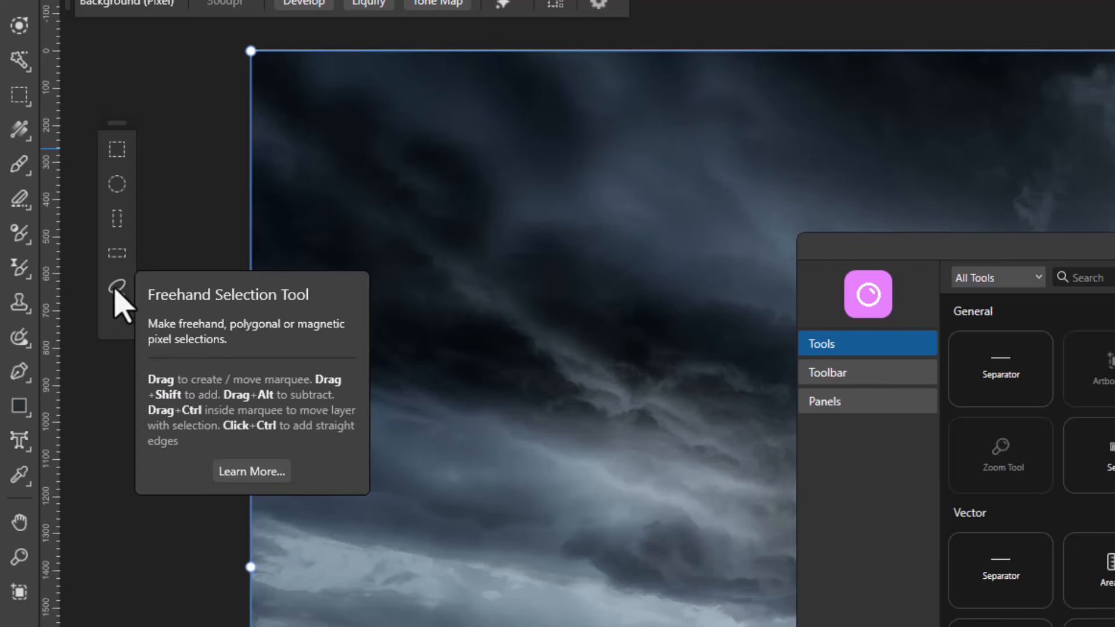
mouse_move(113, 290)
left_mouse_down()
mouse_move(55, 234)
mouse_move(43, 100)
mouse_move(17, 22)
left_mouse_up()
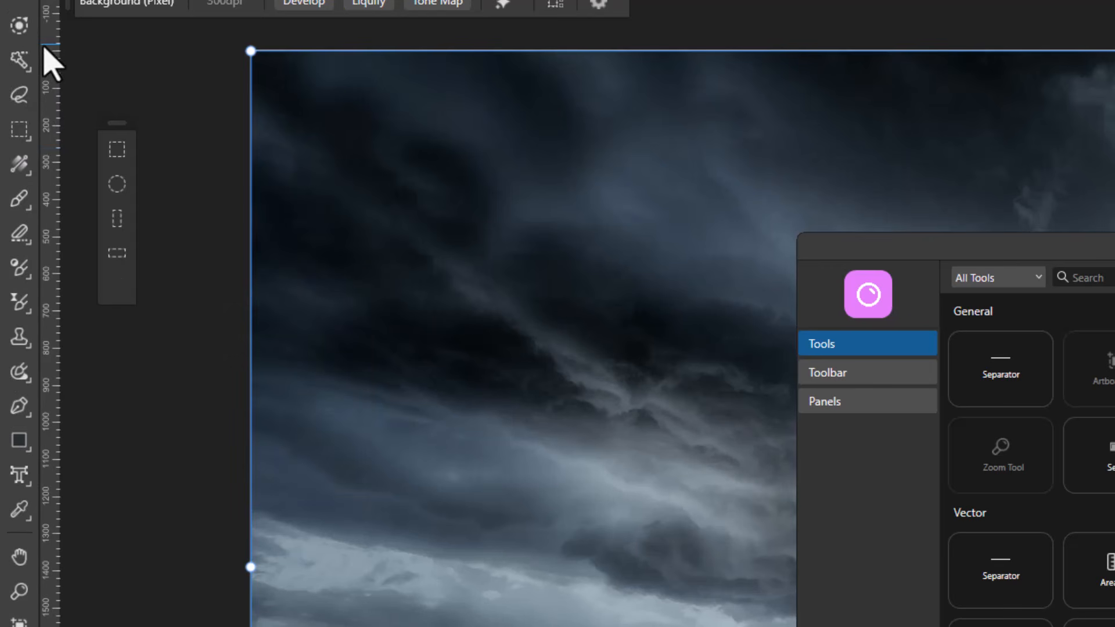
left_click_drag(20, 94, 19, 36)
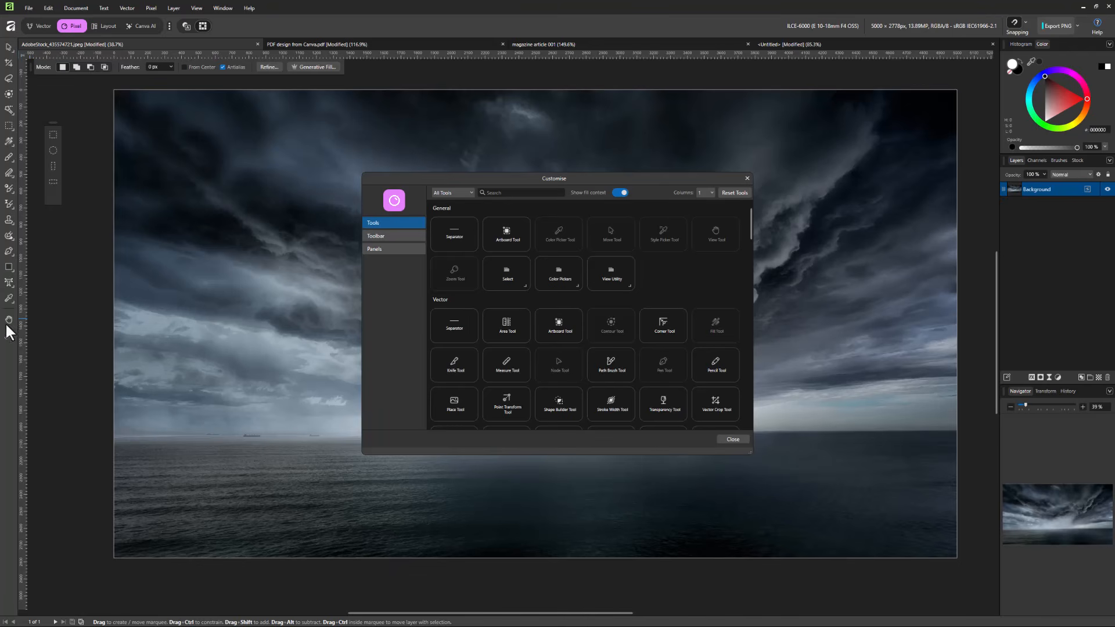
left_click_drag(14, 323, 556, 347)
left_click_drag(658, 276, 654, 278)
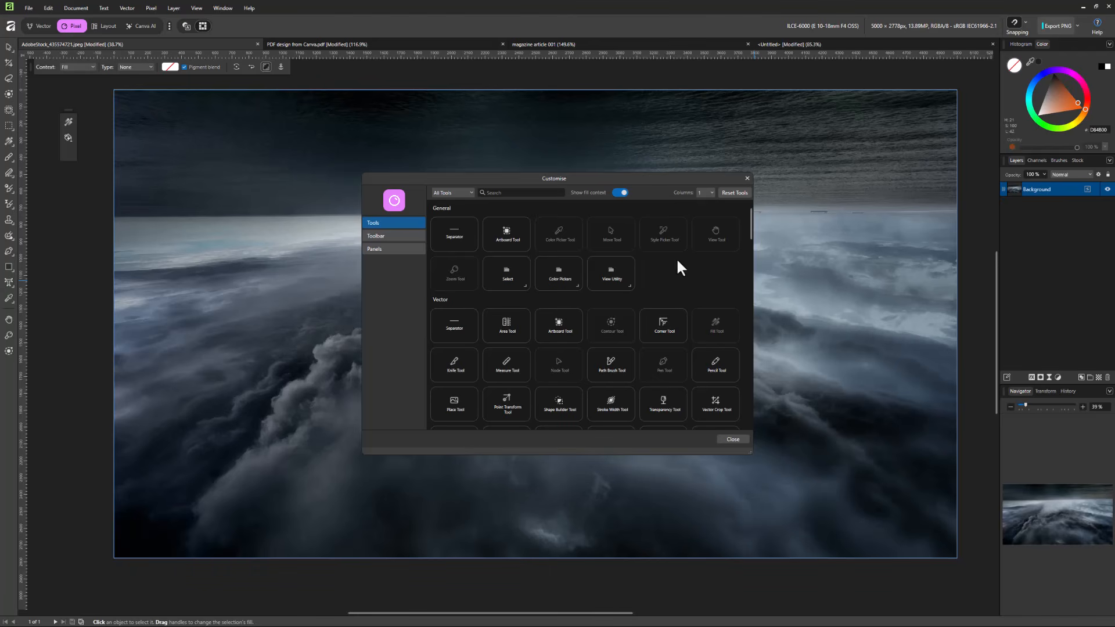
Try a two-column layout for the main tools, set it to three columns and close the customisation.
left_click(706, 193)
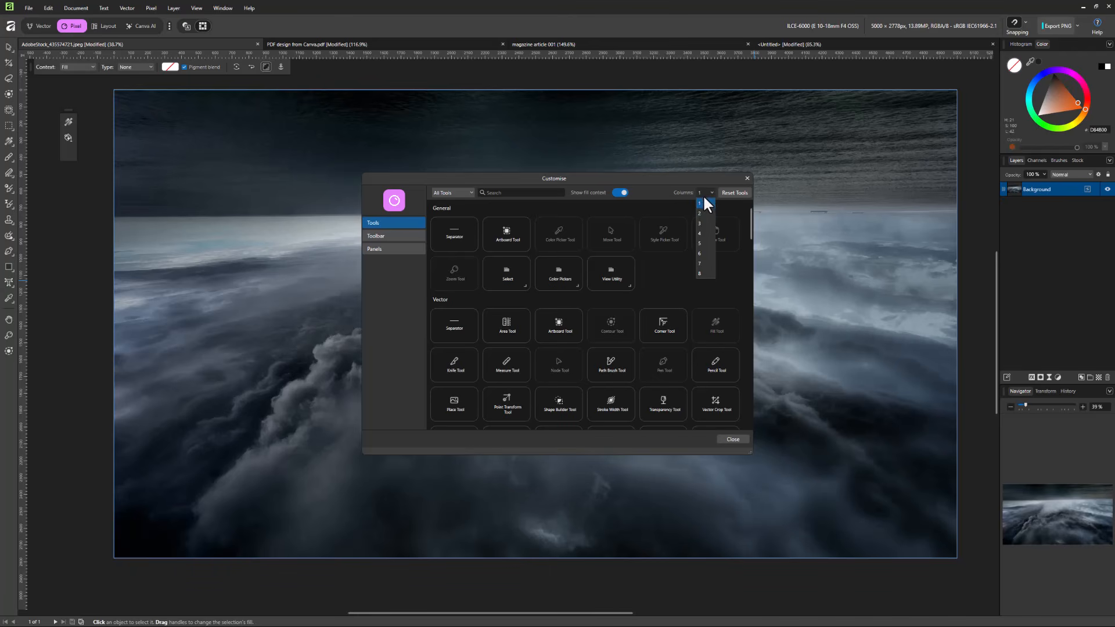
left_click(702, 213)
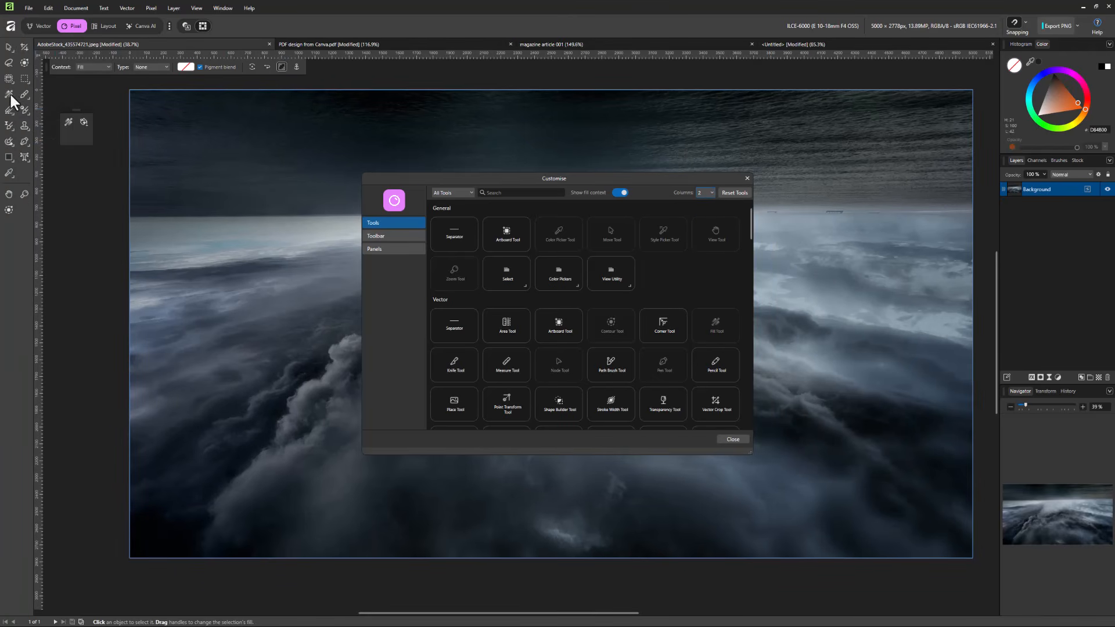
left_click(711, 194)
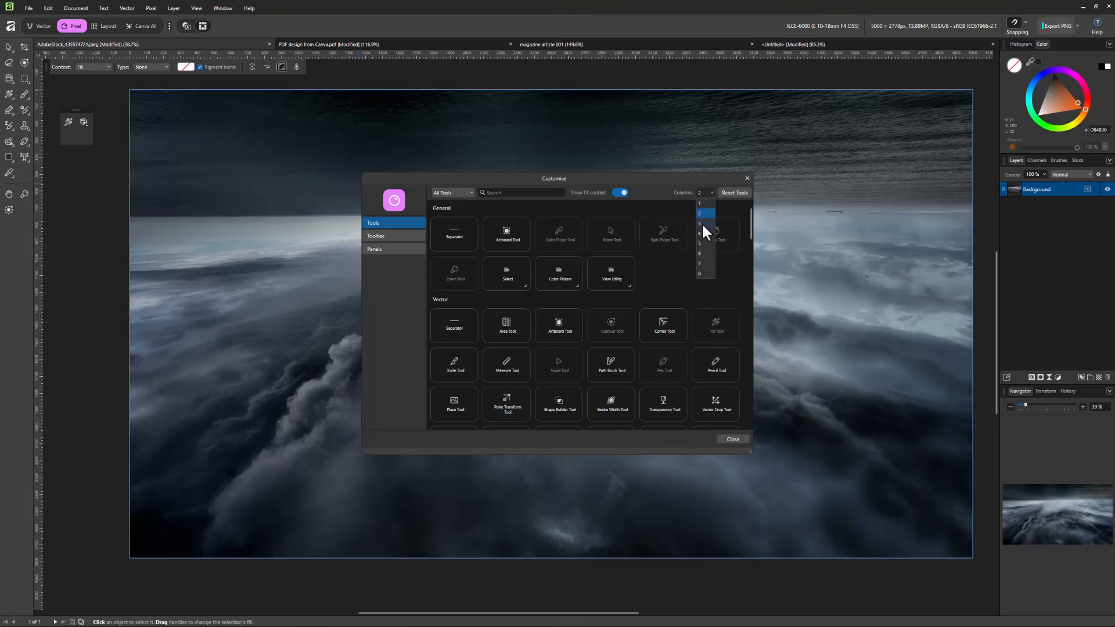
left_click(702, 223)
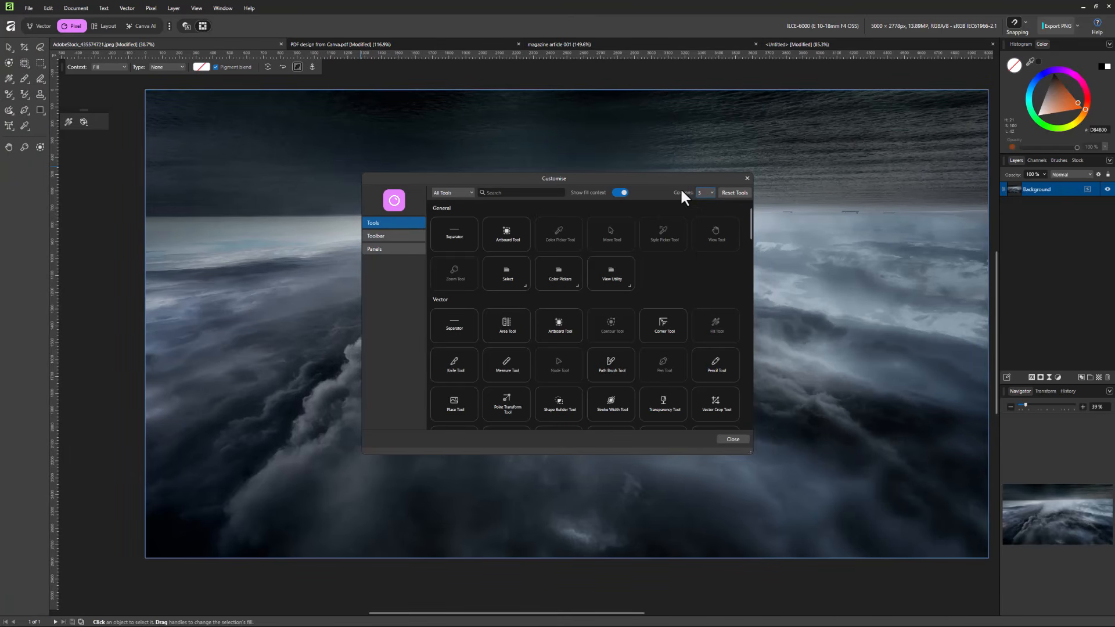
left_click(747, 178)
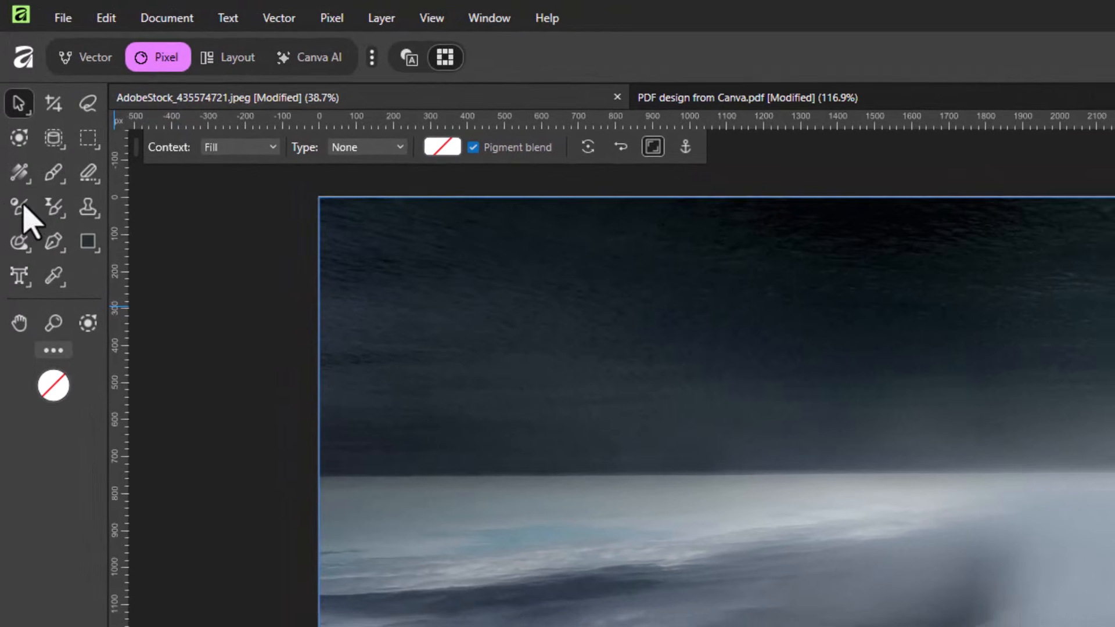
right_click(44, 98)
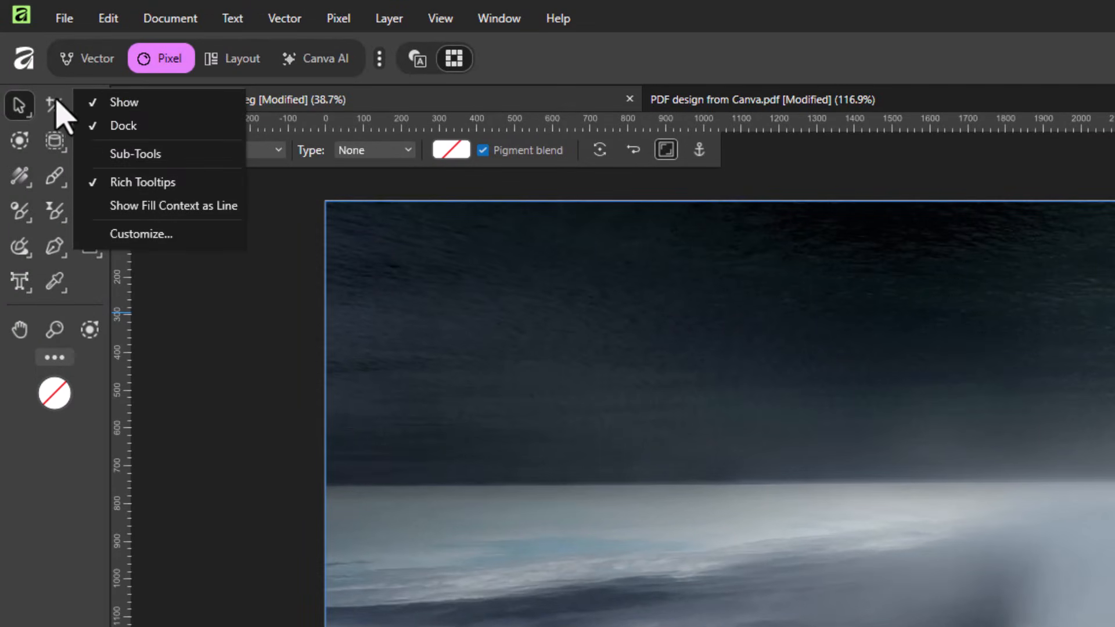
left_click(166, 235)
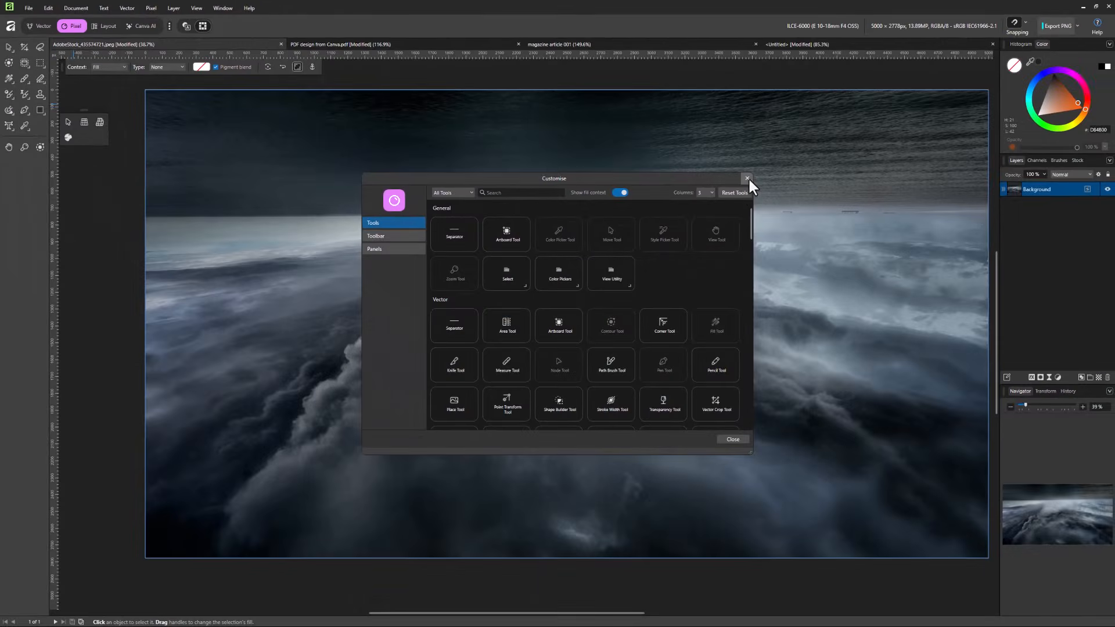
left_click(747, 178)
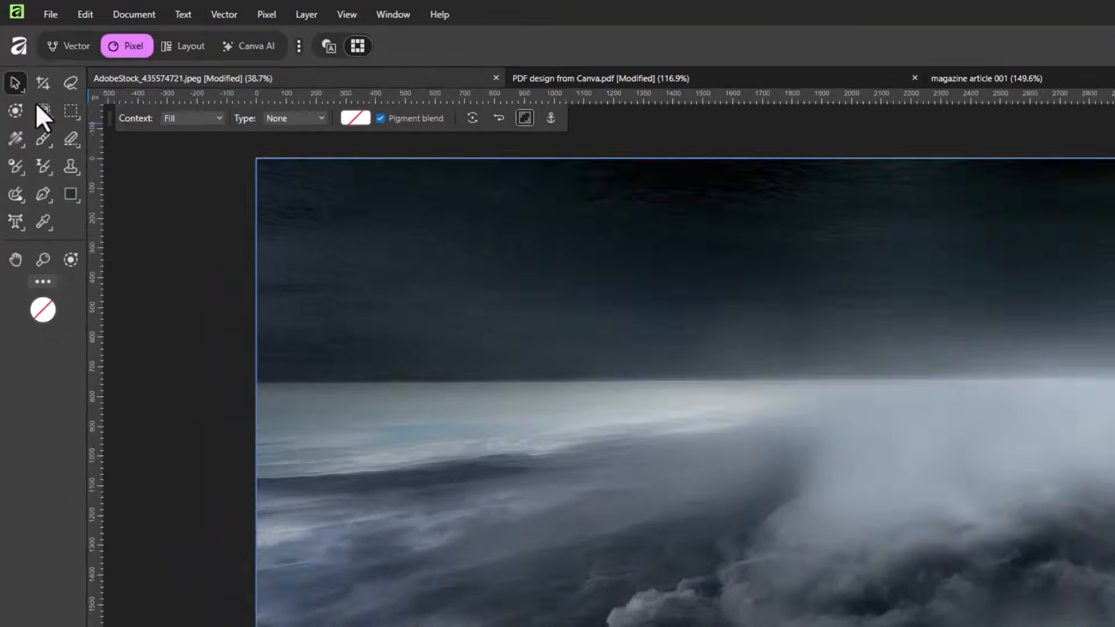
Undock the Tools panel and place it as a floating panel beside the Color and Layers panels.
right_click(21, 61)
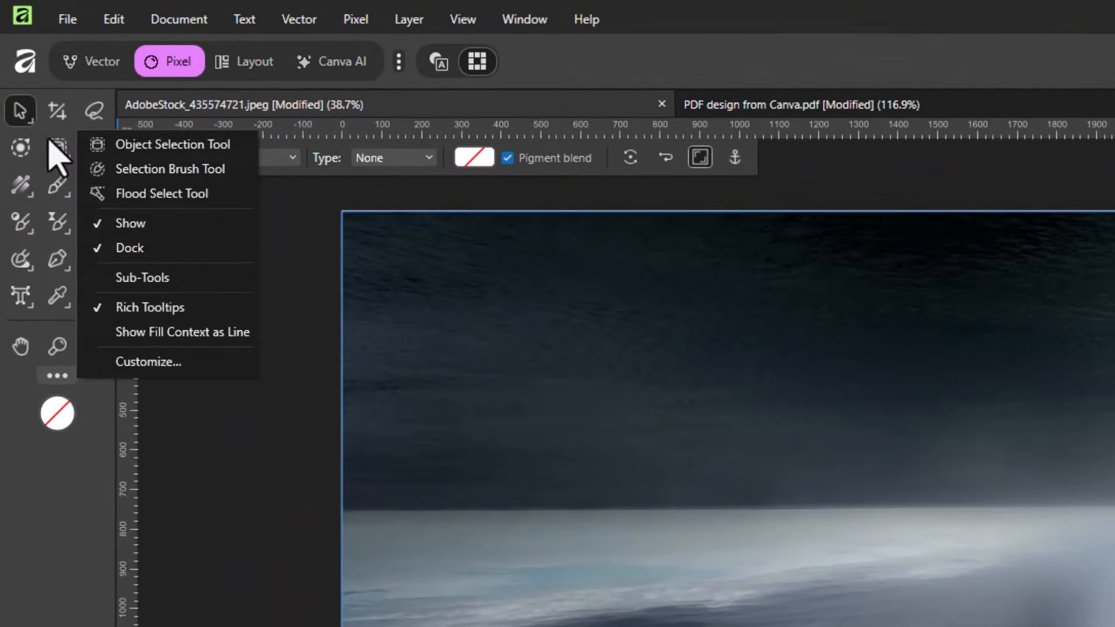
left_click(125, 248)
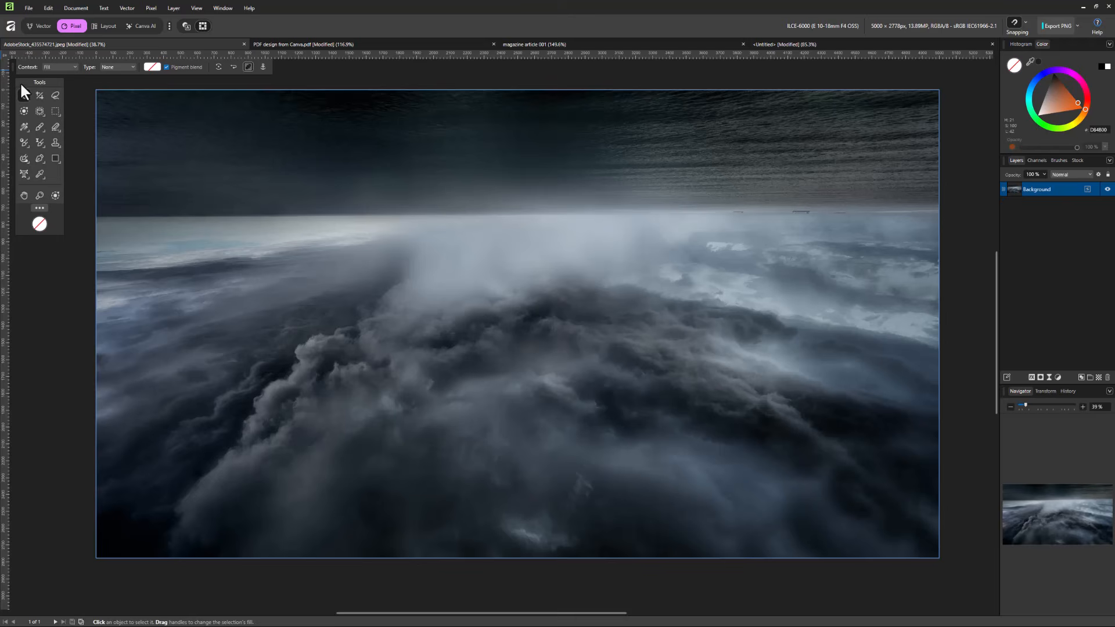
left_click_drag(26, 111, 1114, 109)
mouse_move(951, 87)
left_mouse_down()
mouse_move(972, 54)
mouse_move(949, 130)
mouse_move(1041, 165)
mouse_move(1052, 46)
mouse_move(1041, 95)
mouse_move(830, 194)
mouse_move(197, 336)
mouse_move(902, 132)
mouse_move(951, 68)
left_mouse_up()
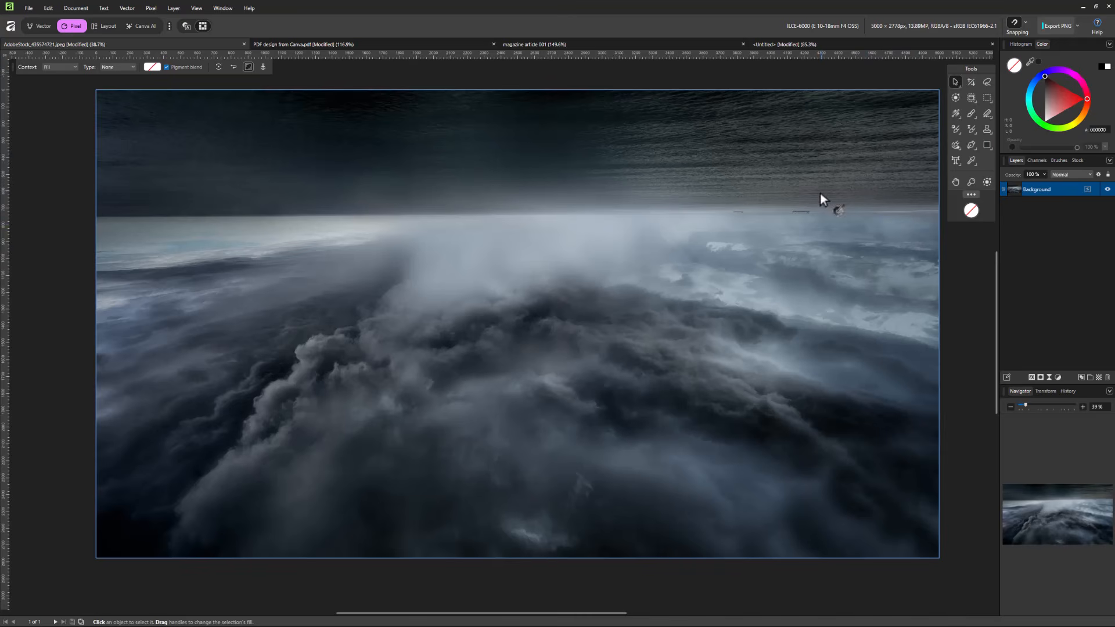
Open the toolbar customisation and add the Merge Curves and Invert Selection commands to the Pixel studio's toolbar.
left_click(970, 198)
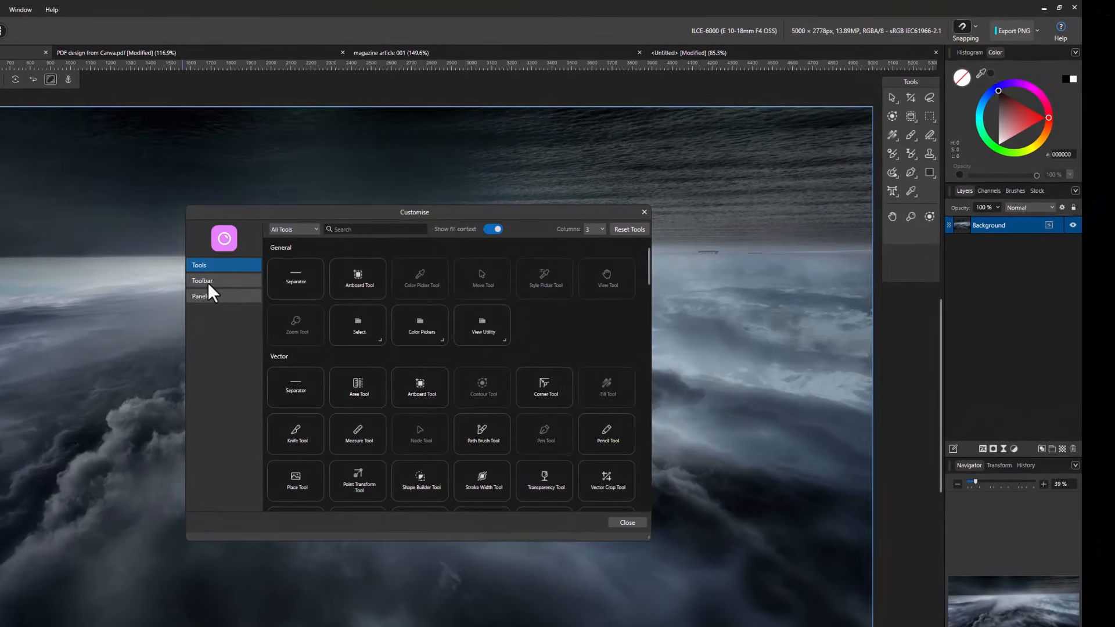
left_click(208, 282)
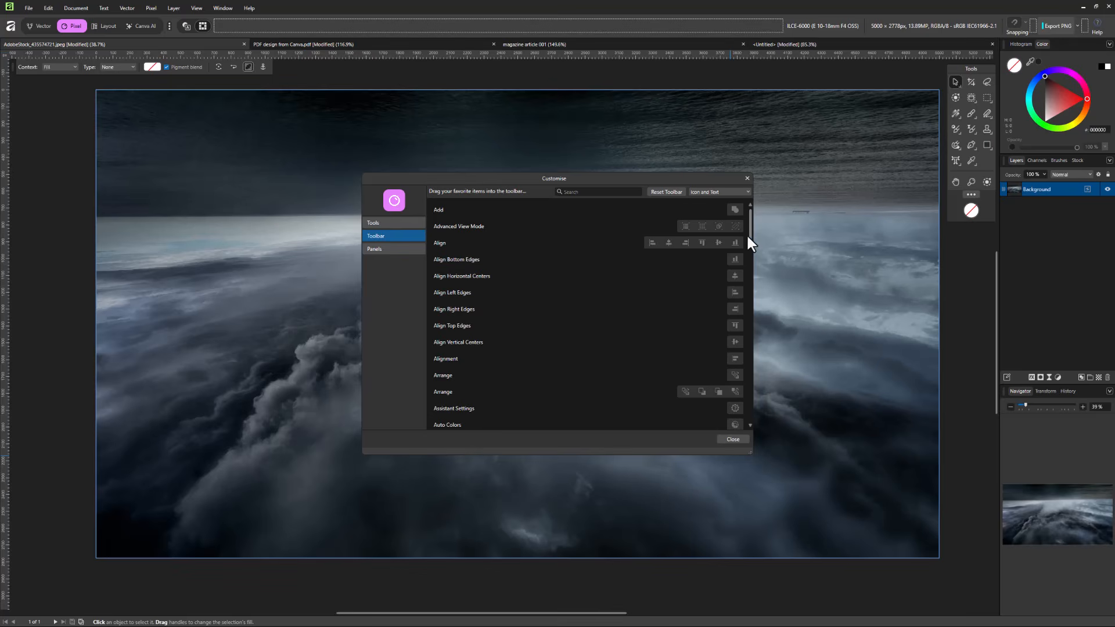
left_click_drag(750, 235, 641, 294)
scroll(604, 300, "down", 5)
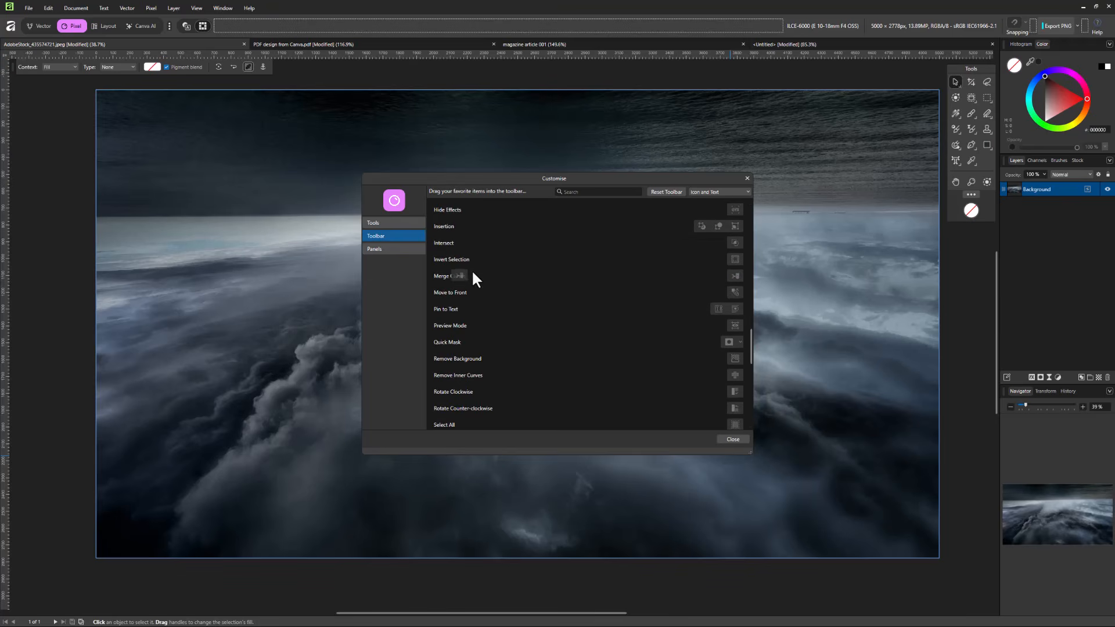
left_click_drag(787, 34, 752, 24)
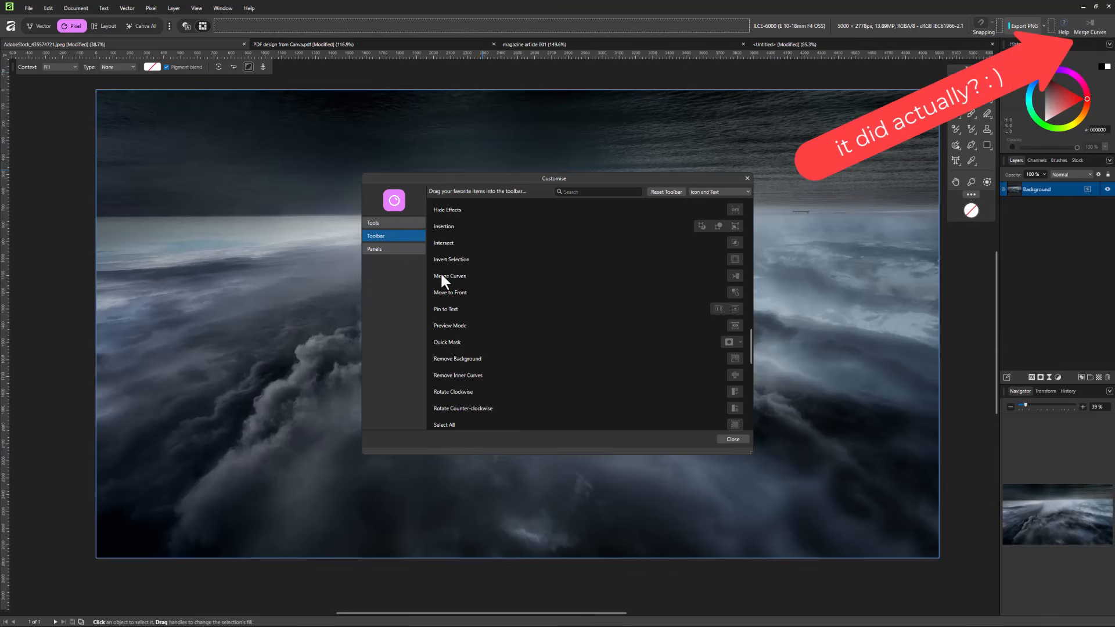
left_click_drag(745, 33, 732, 22)
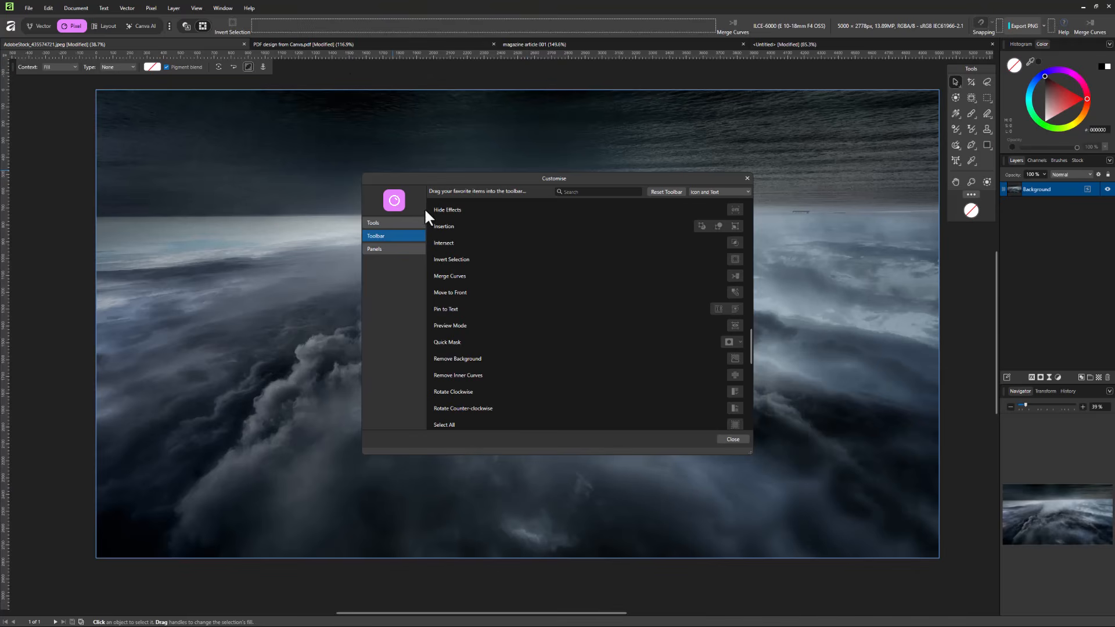
Add the Transform group of flip and rotate commands to the toolbar next to Merge Curves, and close the customisation.
scroll(477, 323, "down", 3)
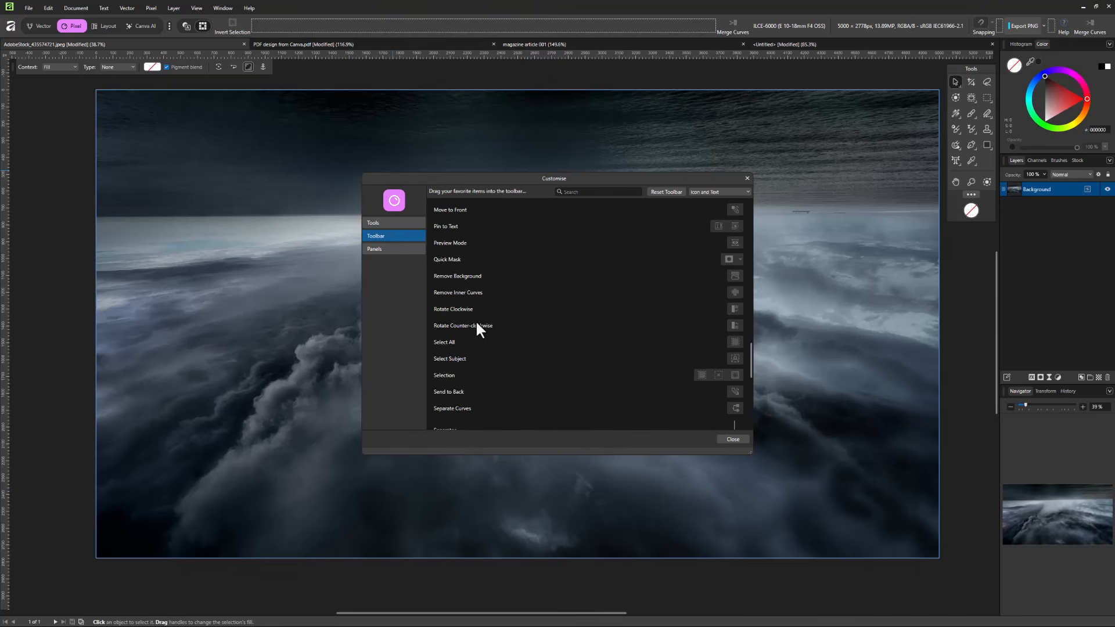
scroll(477, 326, "down", 3)
scroll(464, 327, "down", 6)
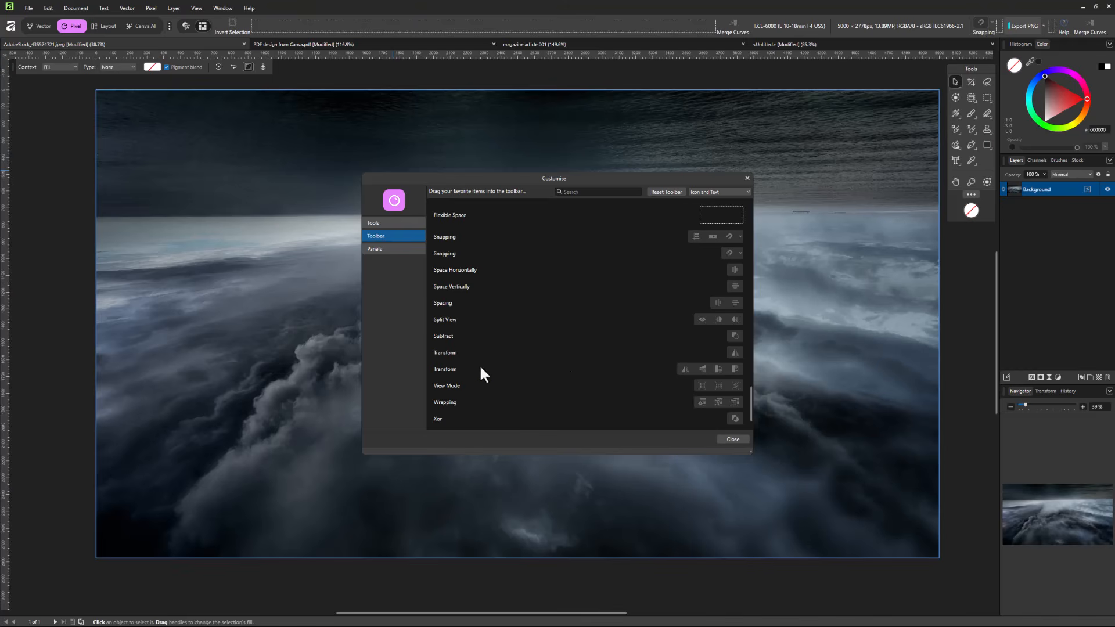
left_click_drag(448, 370, 689, 35)
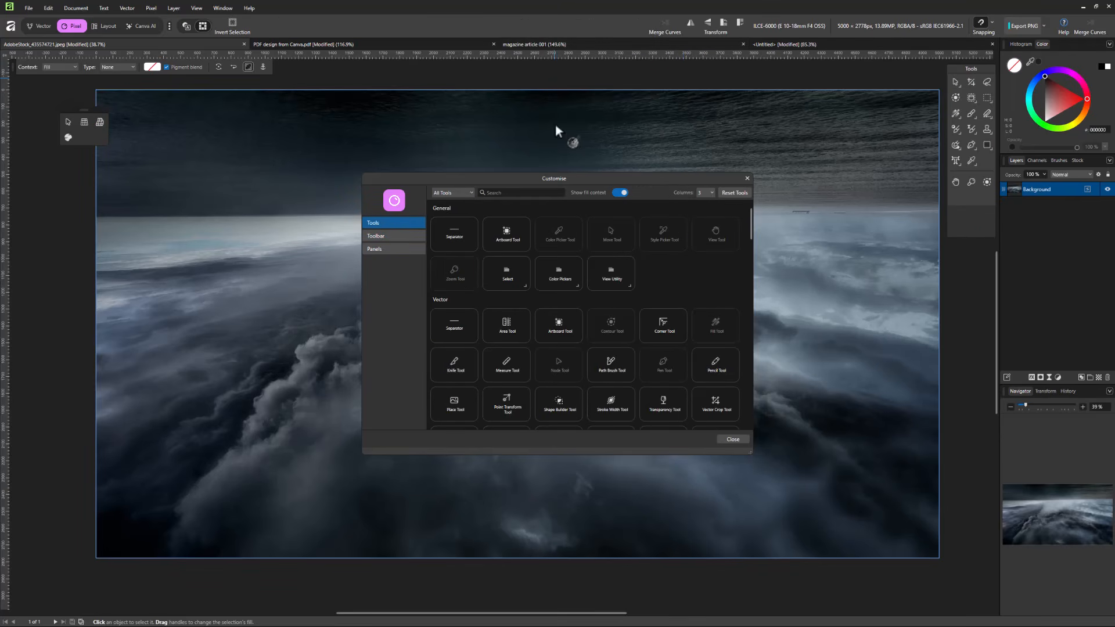
left_click(747, 179)
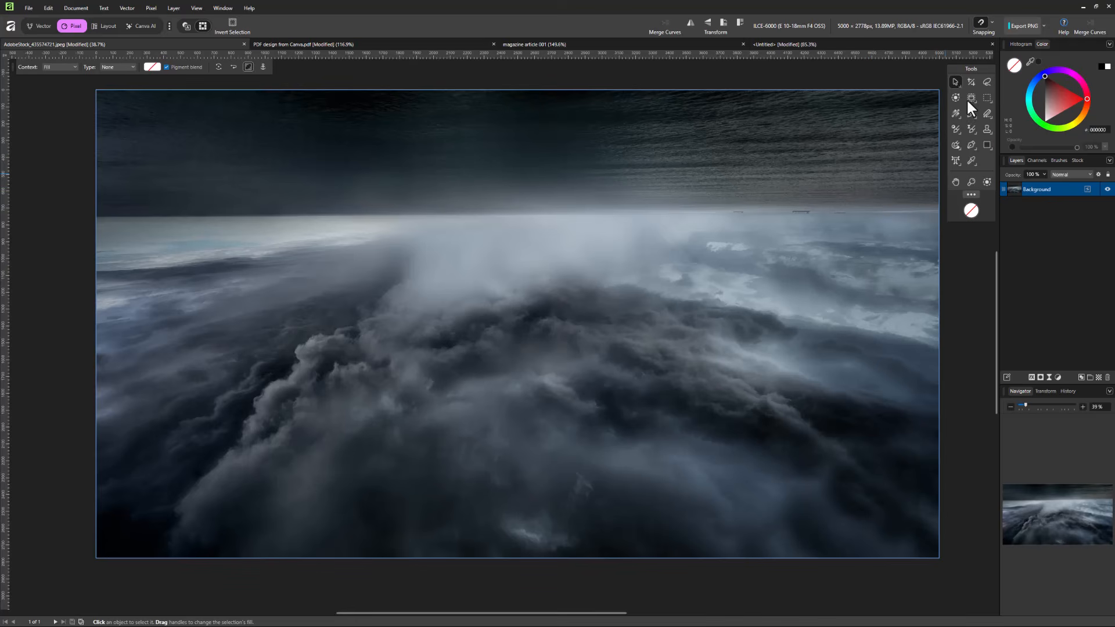
Draw a freehand selection over the clouds, invert it and invert it back with the new toolbar command, and deselect.
left_click(987, 82)
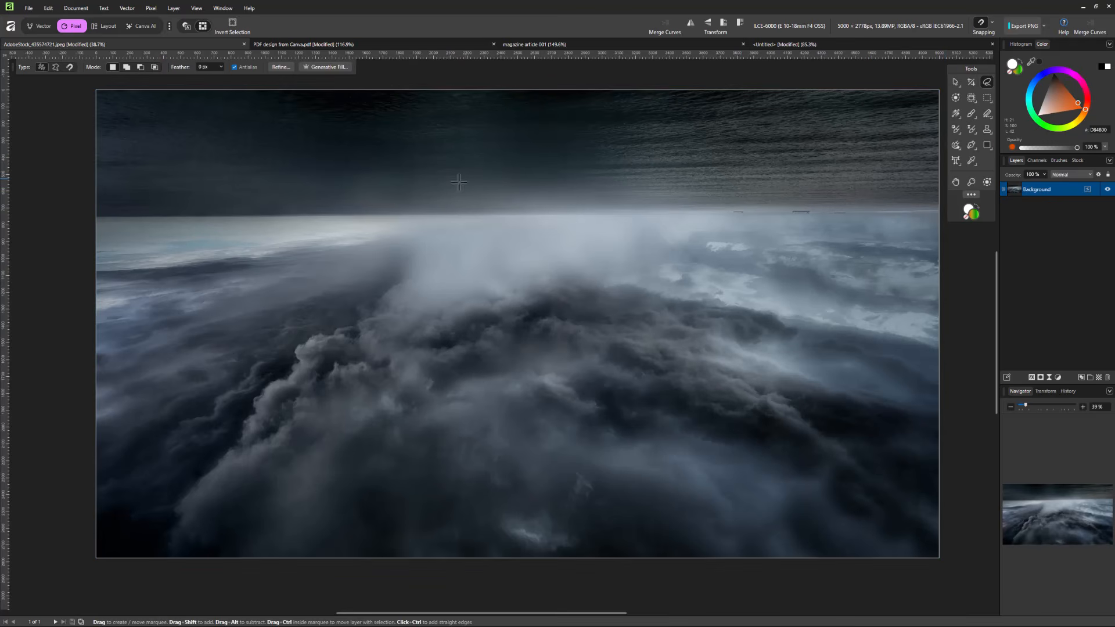
mouse_move(453, 202)
left_mouse_down()
mouse_move(367, 198)
mouse_move(301, 272)
mouse_move(445, 380)
mouse_move(597, 427)
mouse_move(576, 318)
mouse_move(503, 208)
left_mouse_up()
left_click(231, 26)
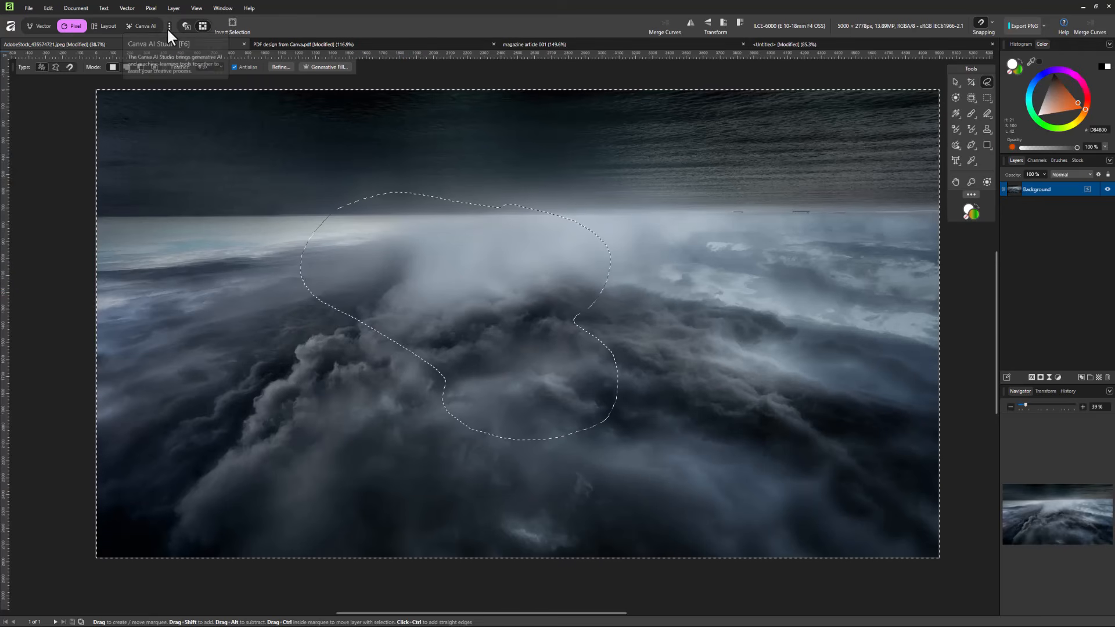
left_click(231, 26)
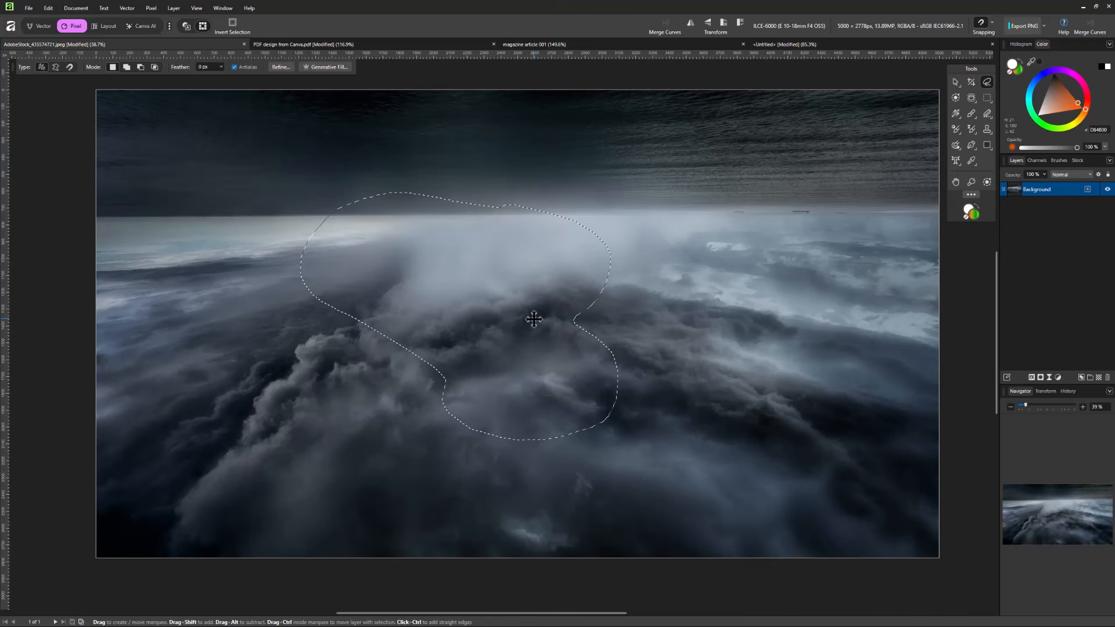
key("ctrl+d")
Draw two separate gradient-filled rectangles side by side over the clouds, the second one smaller.
left_click(987, 144)
left_click_drag(237, 204, 471, 318)
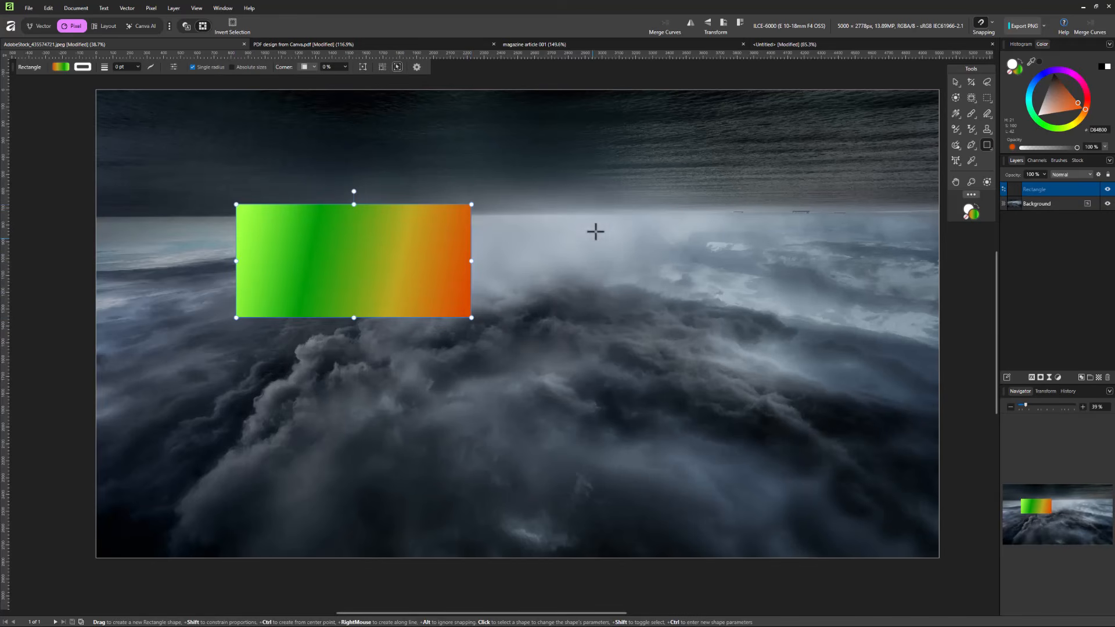
left_click_drag(603, 220, 761, 324)
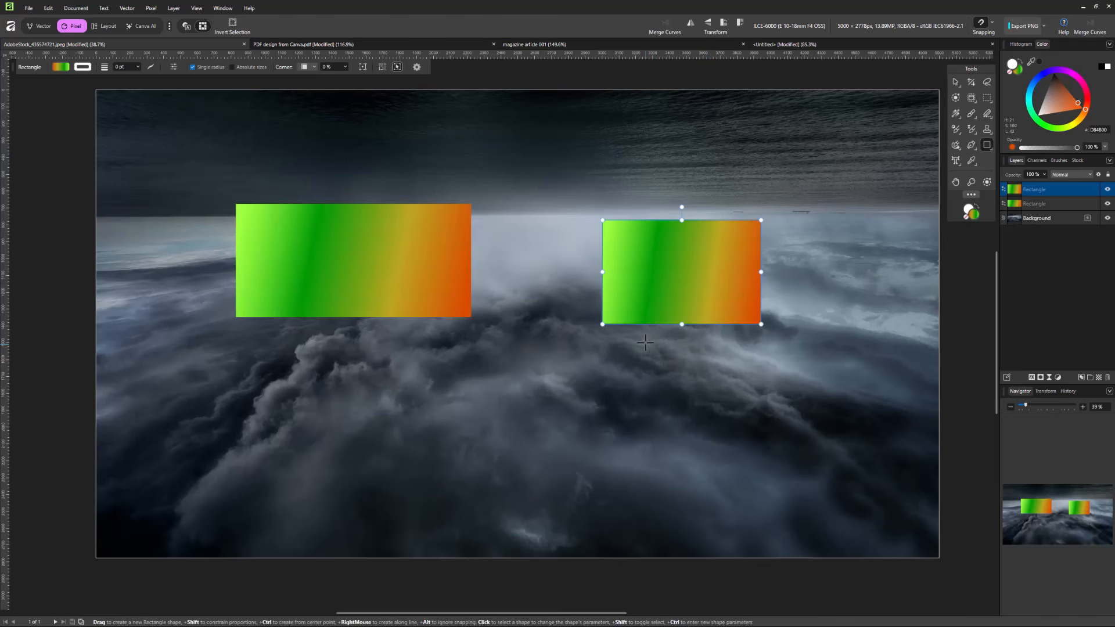
Try the toolbar's horizontal and vertical flips on the smaller rectangle, returning it to its original orientation.
left_click(690, 23)
left_click(689, 23)
left_click(690, 23)
left_click(690, 23)
left_click(708, 23)
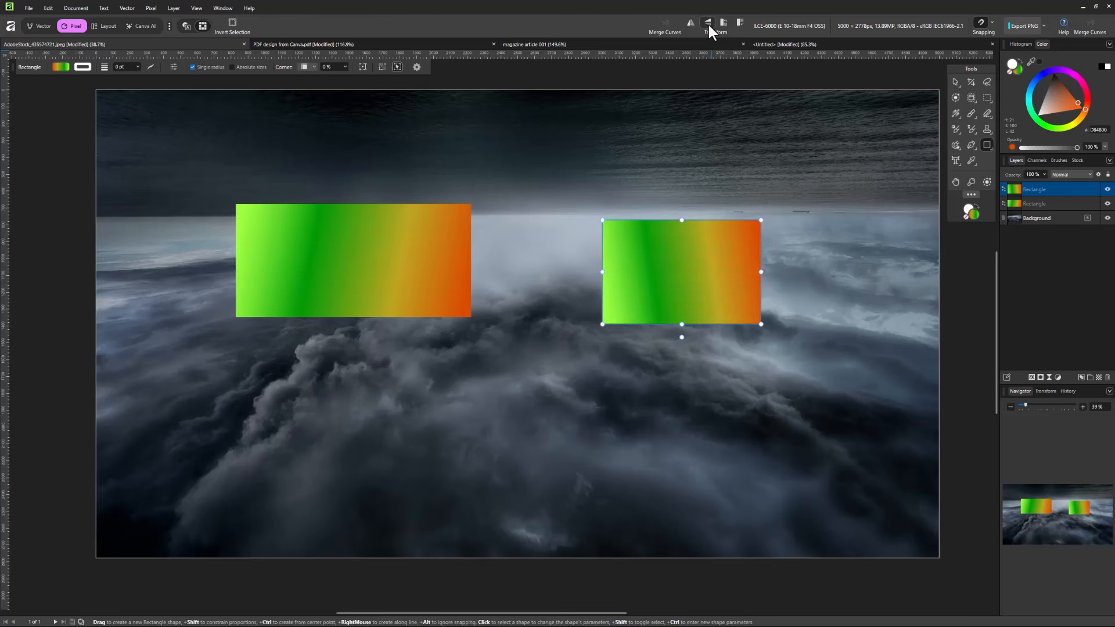
left_click(708, 22)
left_click(708, 22)
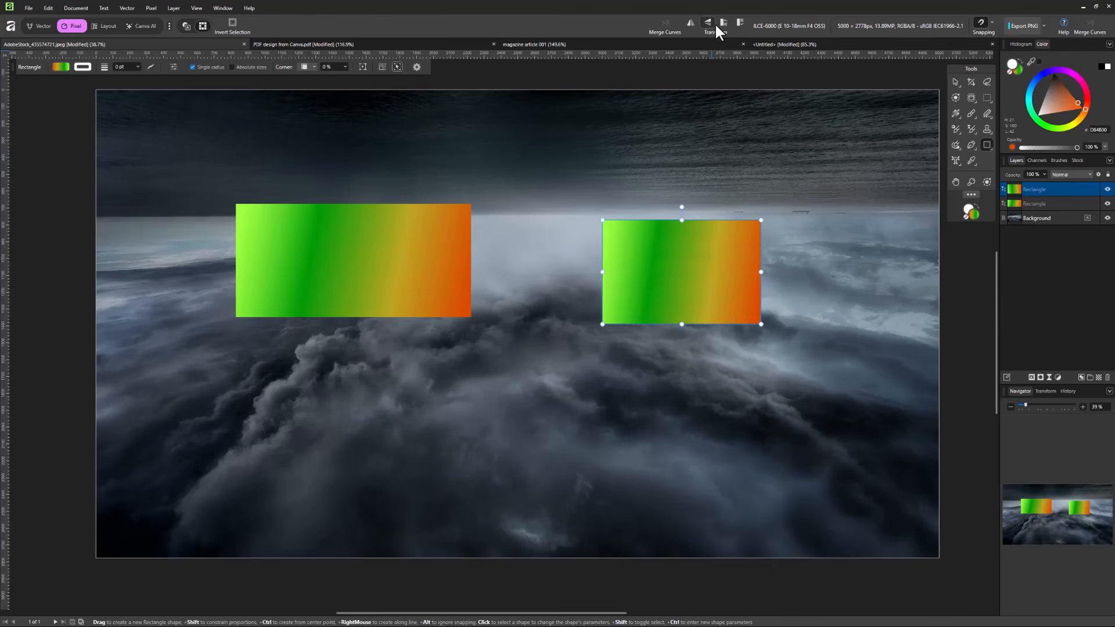
Rotate the smaller rectangle counter-clockwise twice and back clockwise twice with the toolbar's Transform commands.
left_click(722, 24)
left_click(721, 24)
left_click(741, 23)
left_click(741, 23)
Select both rectangles with the Move Tool and combine them into one object with Merge Curves.
left_click(1049, 204, "shift")
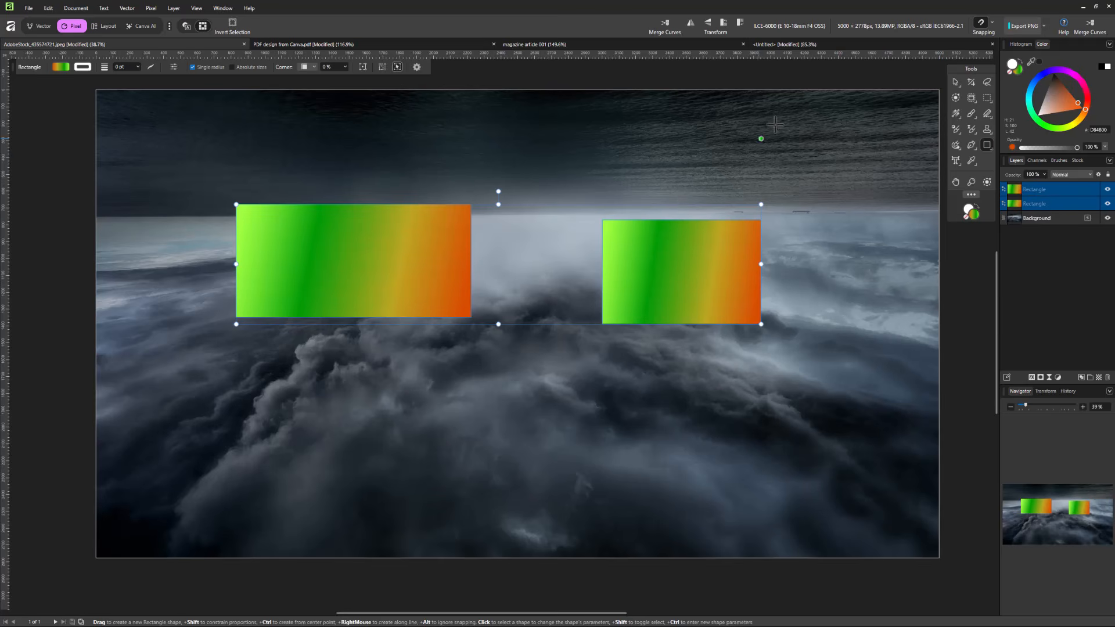
left_click(955, 84)
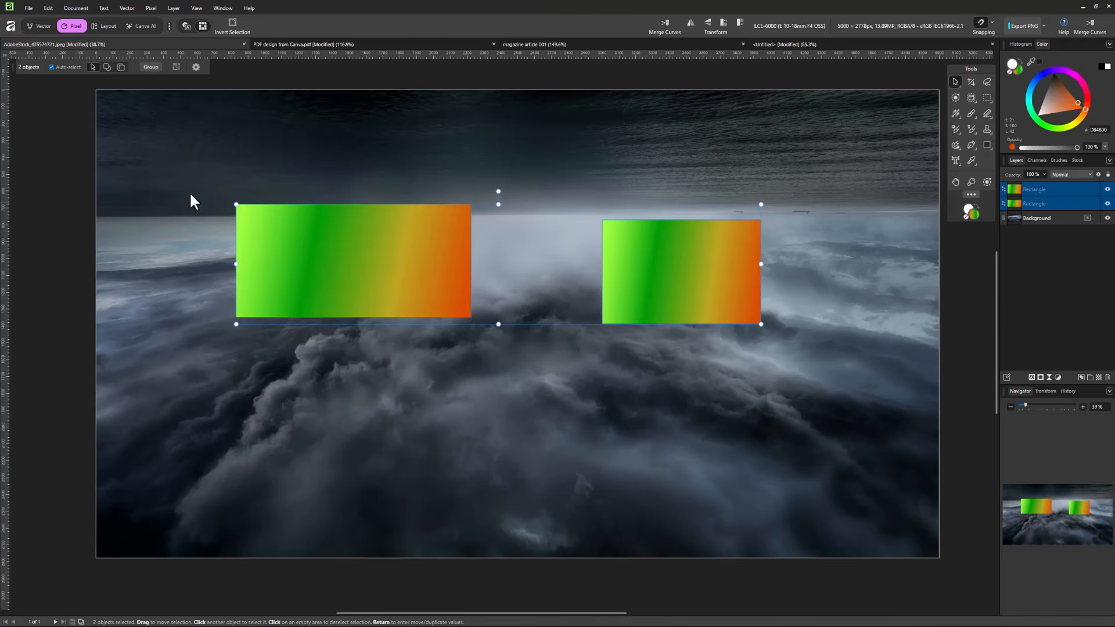
left_click_drag(192, 197, 221, 187)
key("ctrl+z")
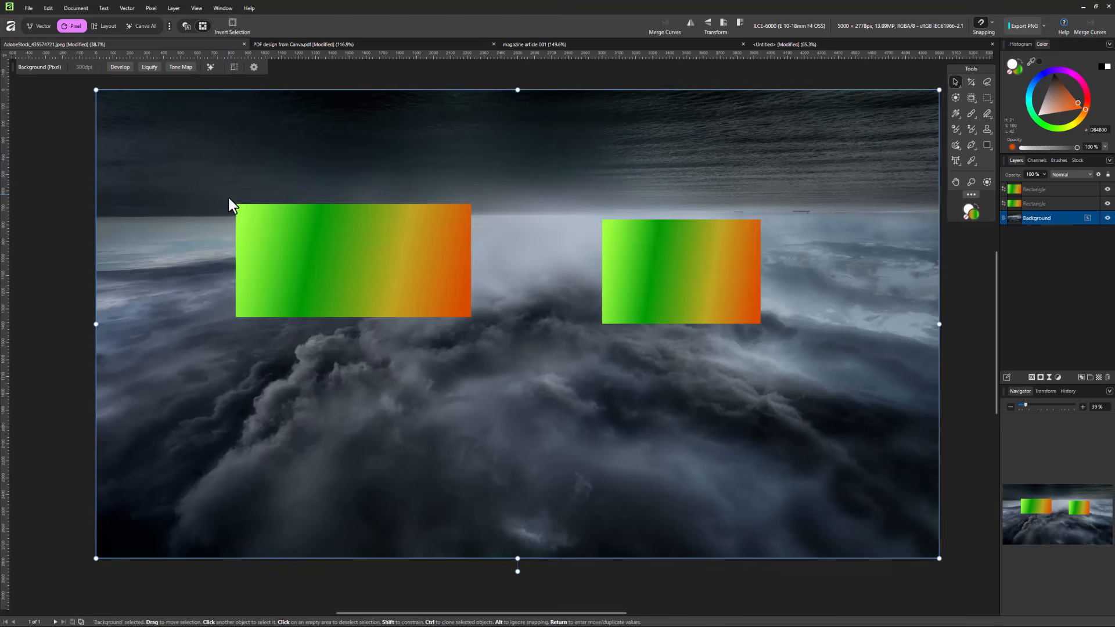
left_click(280, 243)
left_click(633, 274, "shift")
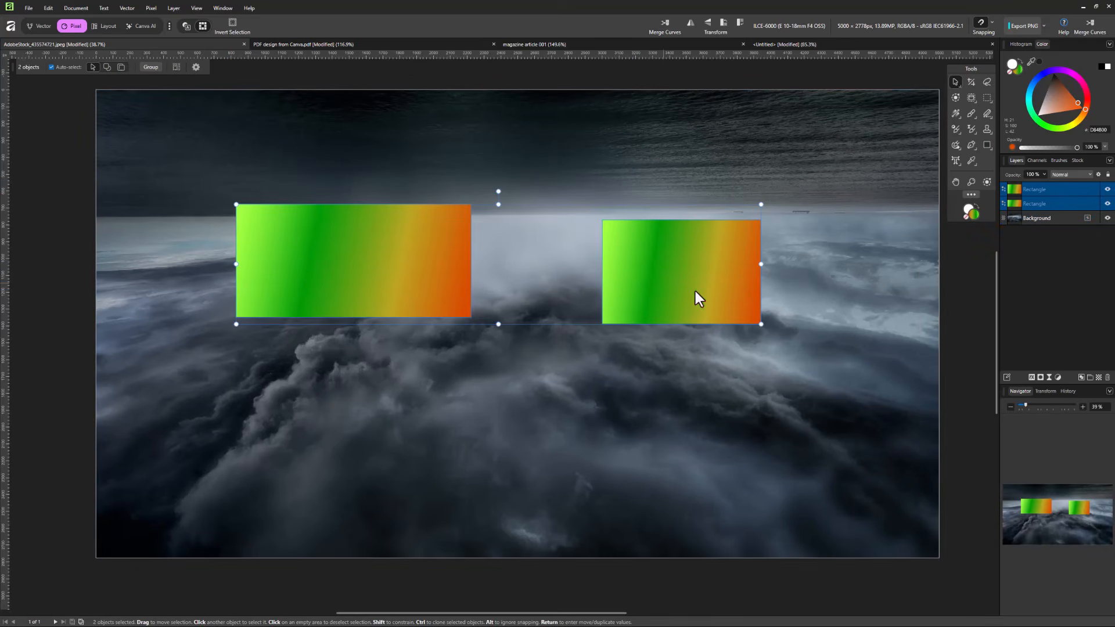
left_click(664, 23)
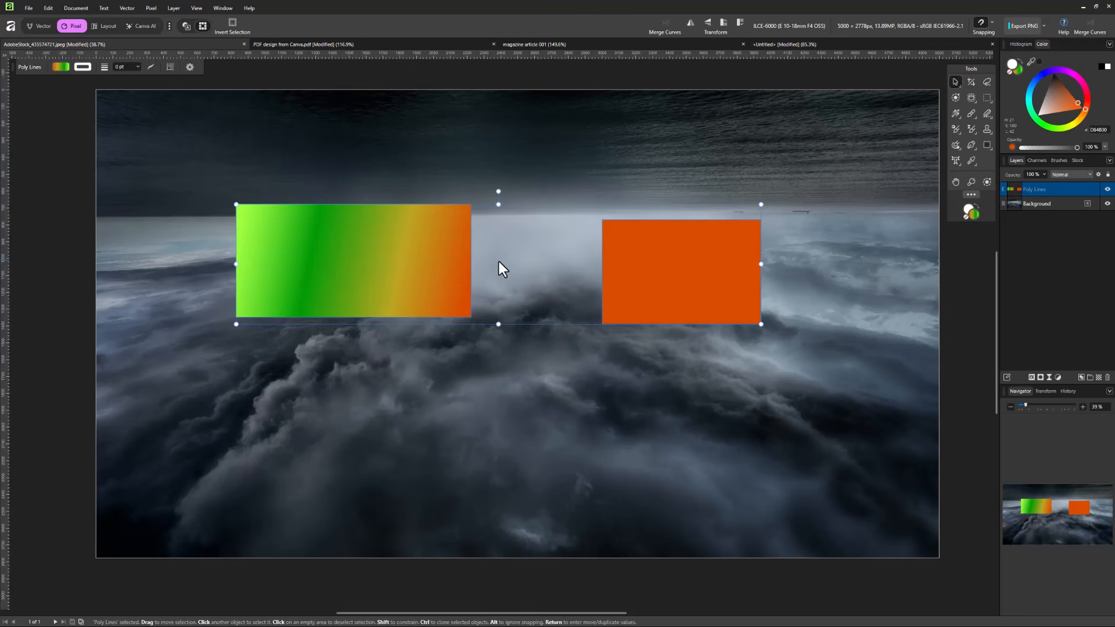
Flip the merged shape vertically and back, and rotate it counter-clockwise through a full turn.
left_click(709, 25)
left_click(709, 25)
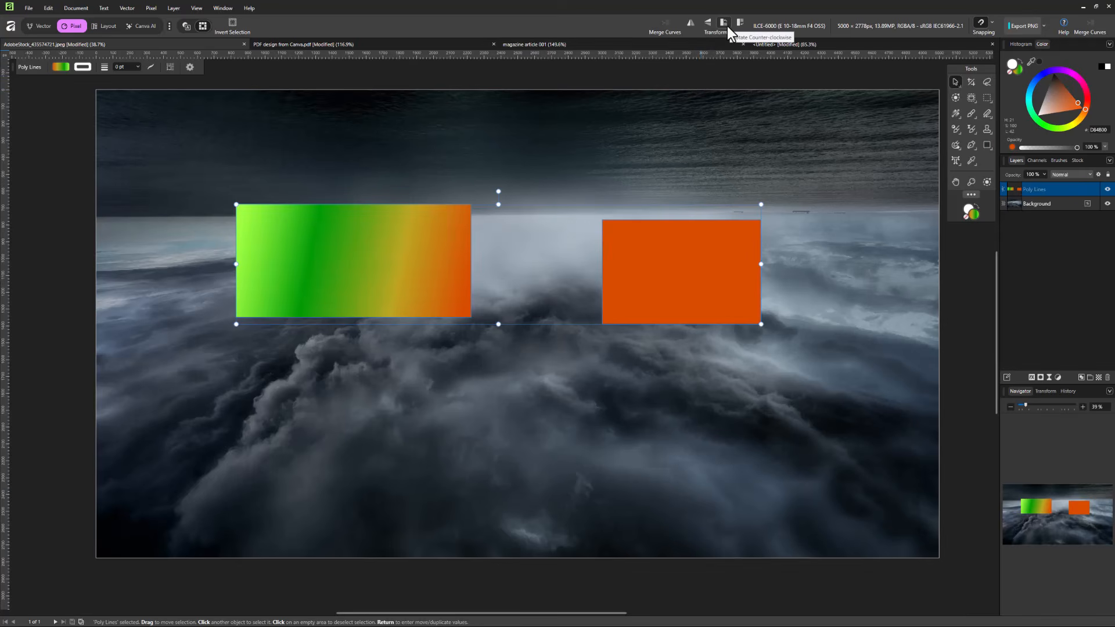
left_click(726, 25)
left_click(727, 25)
left_click(726, 24)
left_click(727, 25)
Review the Toolbar and Tools sections of the studio customisation and close it.
left_click(974, 195)
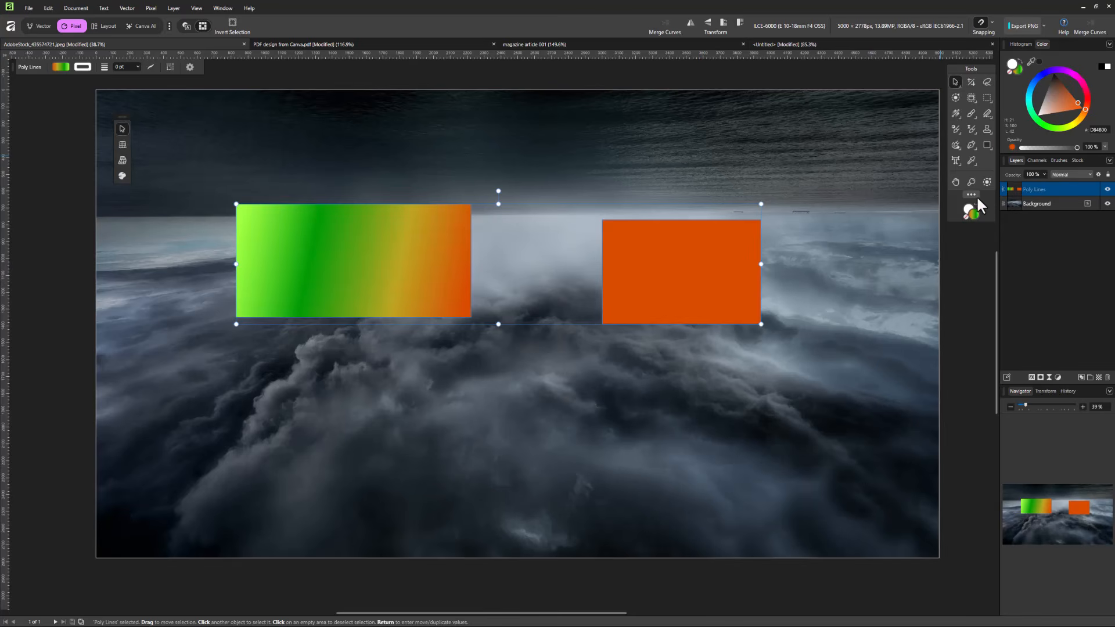
left_click(377, 236)
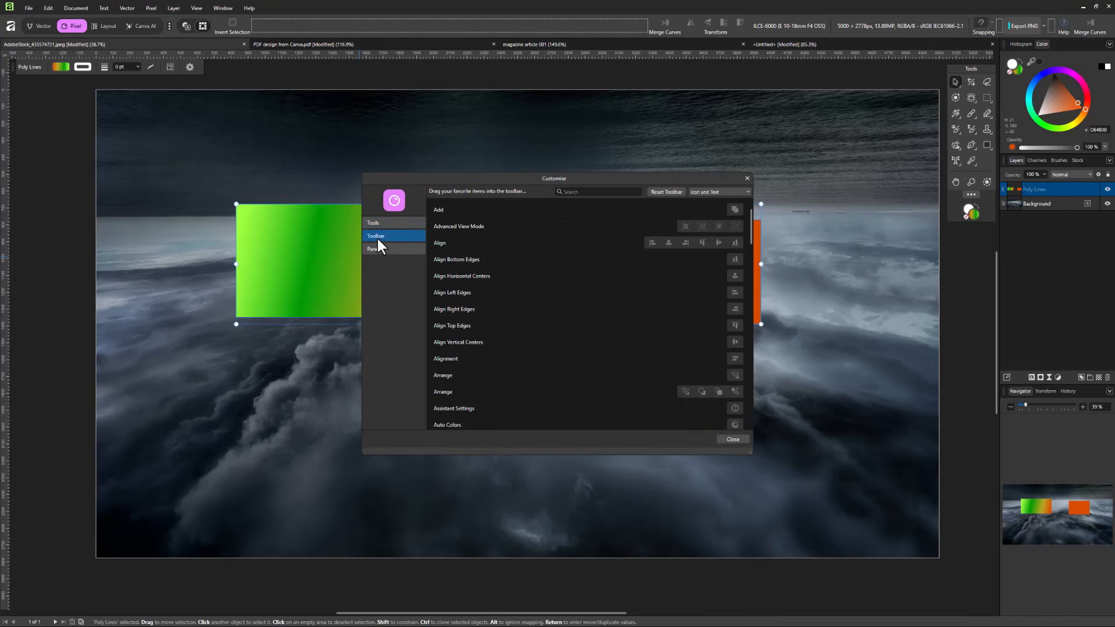
left_click(378, 224)
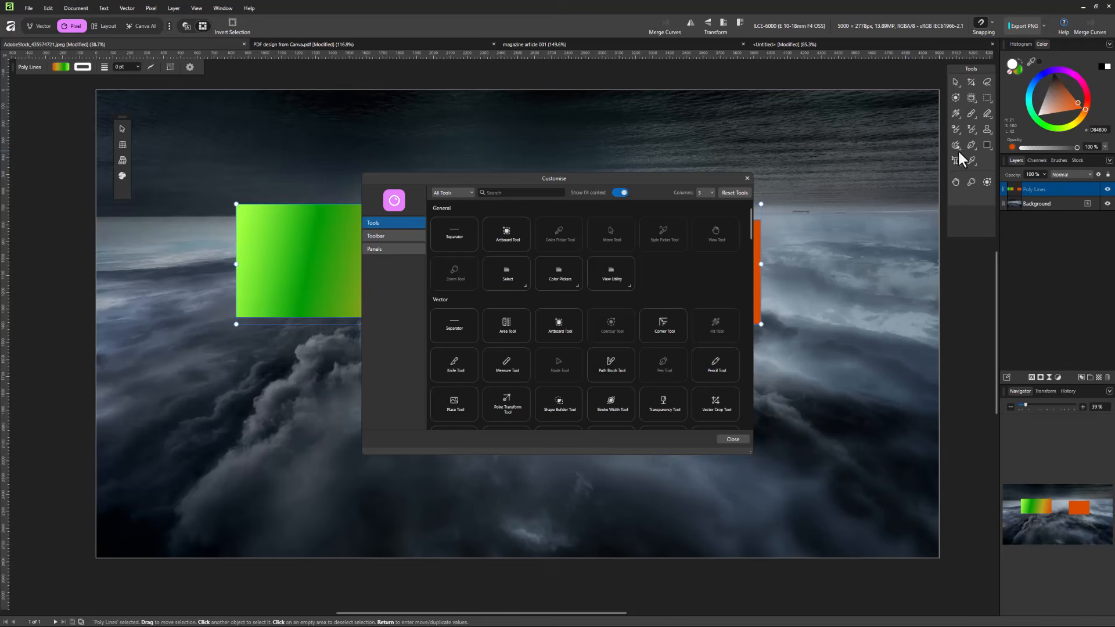
left_click(384, 237)
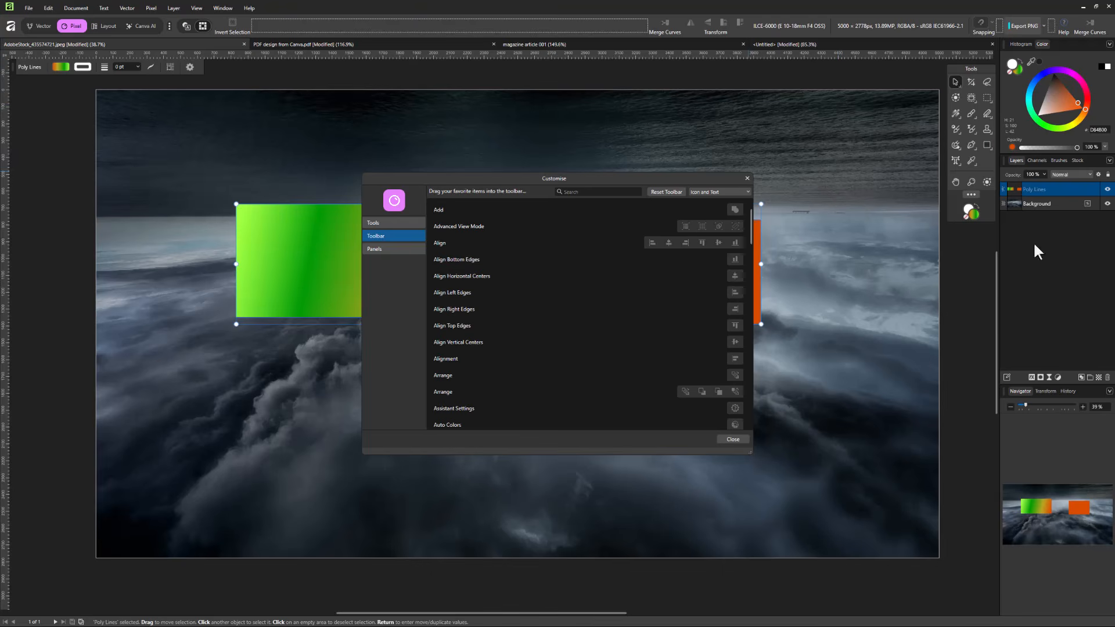
left_click(748, 179)
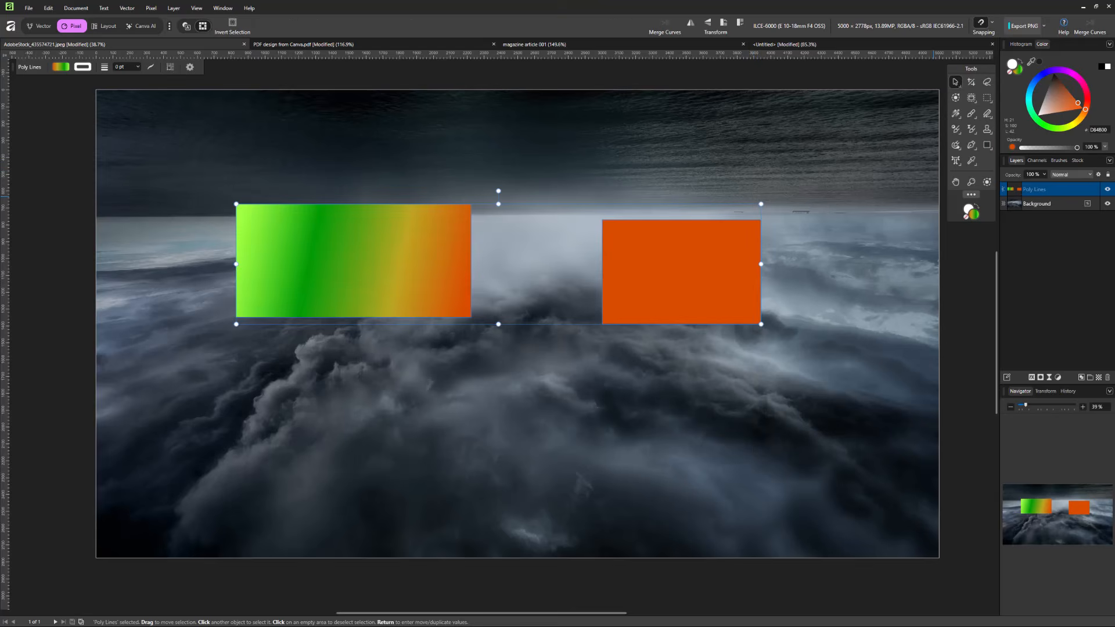
Hide and show the Brushes panel repeatedly in the studio's panel customisation, leaving it enabled, and close the customisation.
left_click(972, 194)
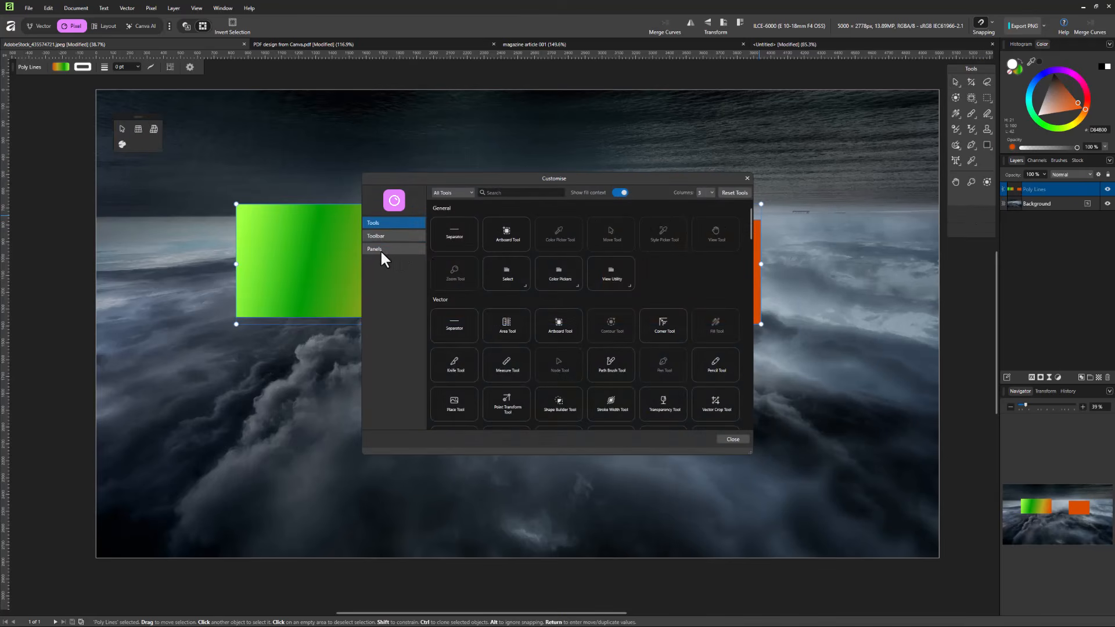
left_click(378, 250)
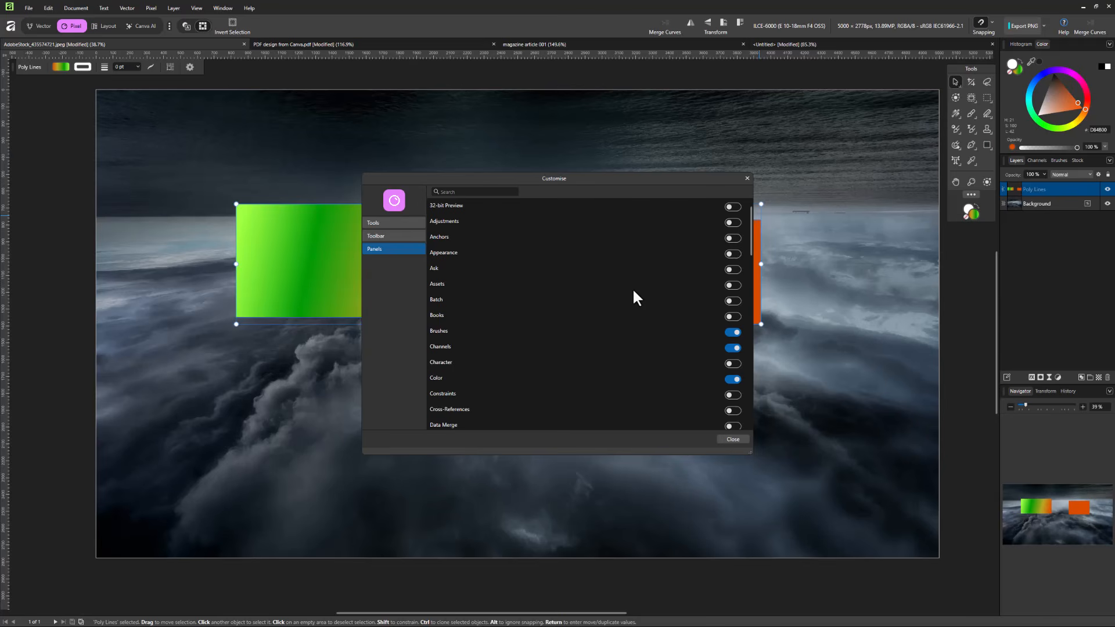
left_click(733, 333)
left_click(733, 332)
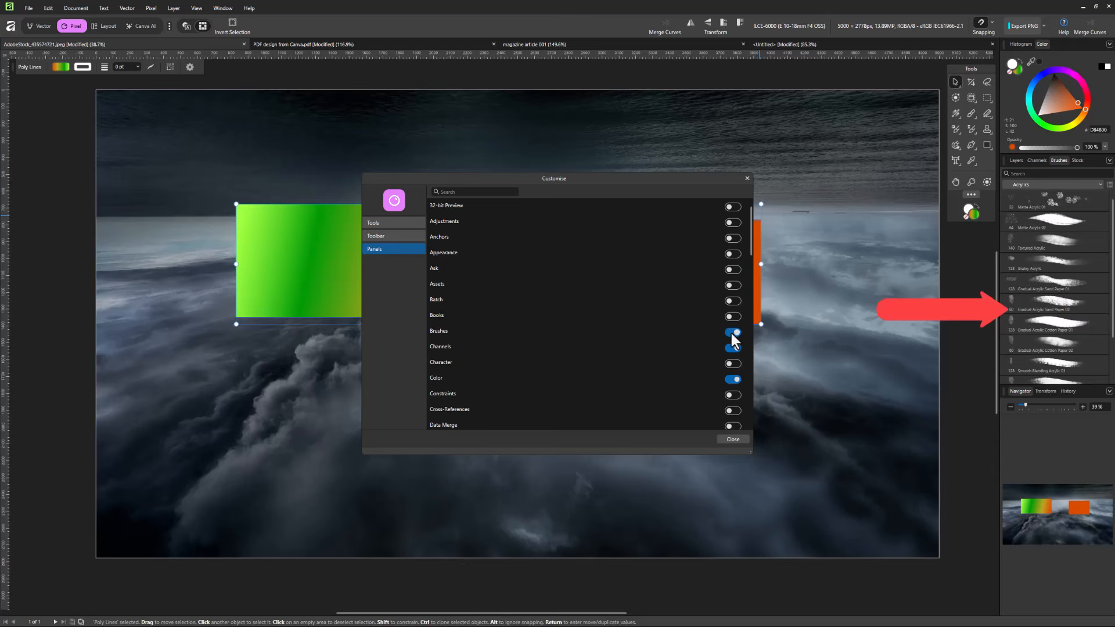
left_click(733, 332)
left_click(731, 331)
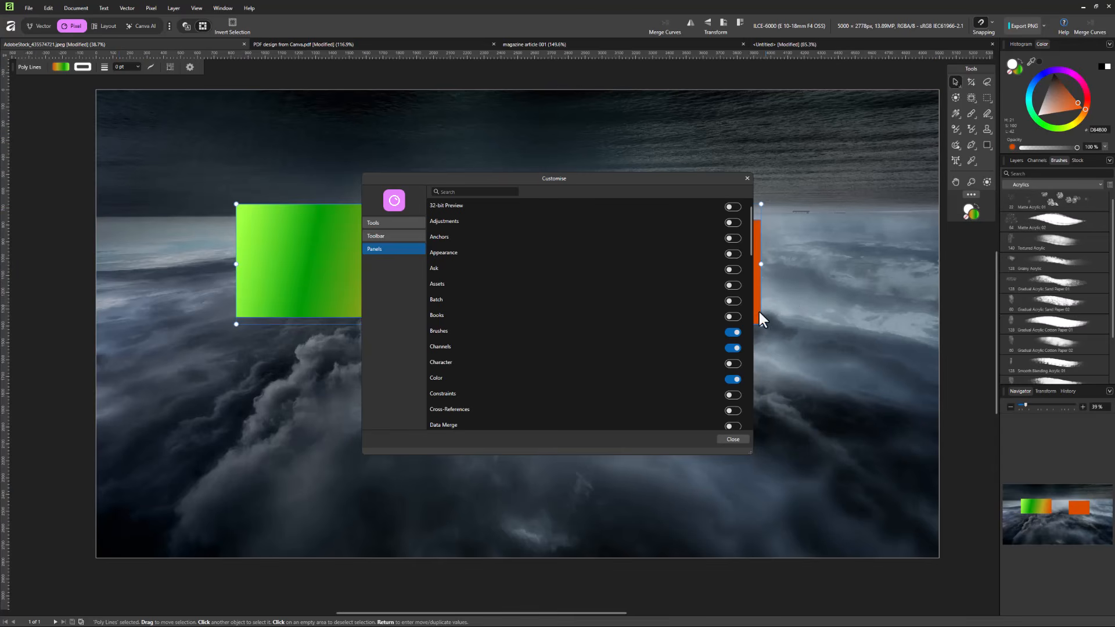
left_click(732, 332)
left_click(733, 333)
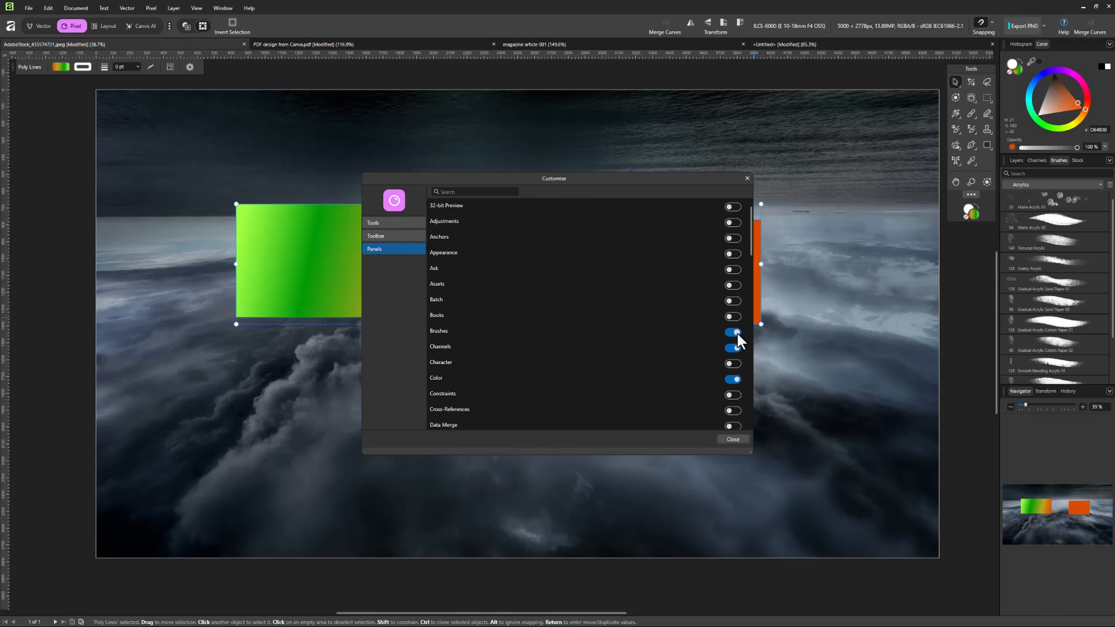
left_click(779, 270)
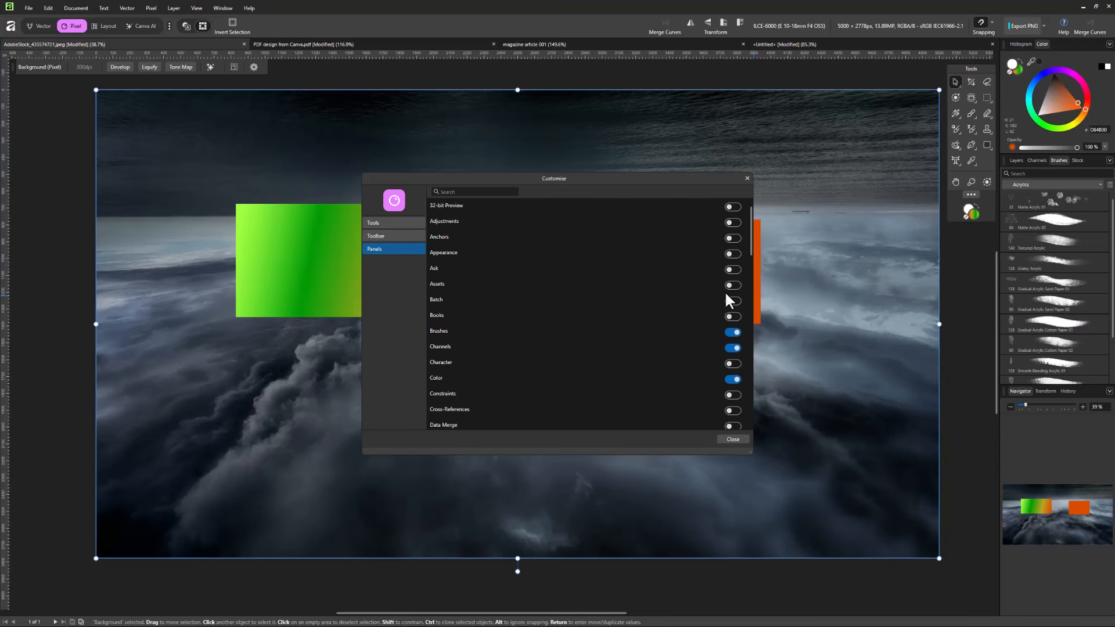
left_click(747, 179)
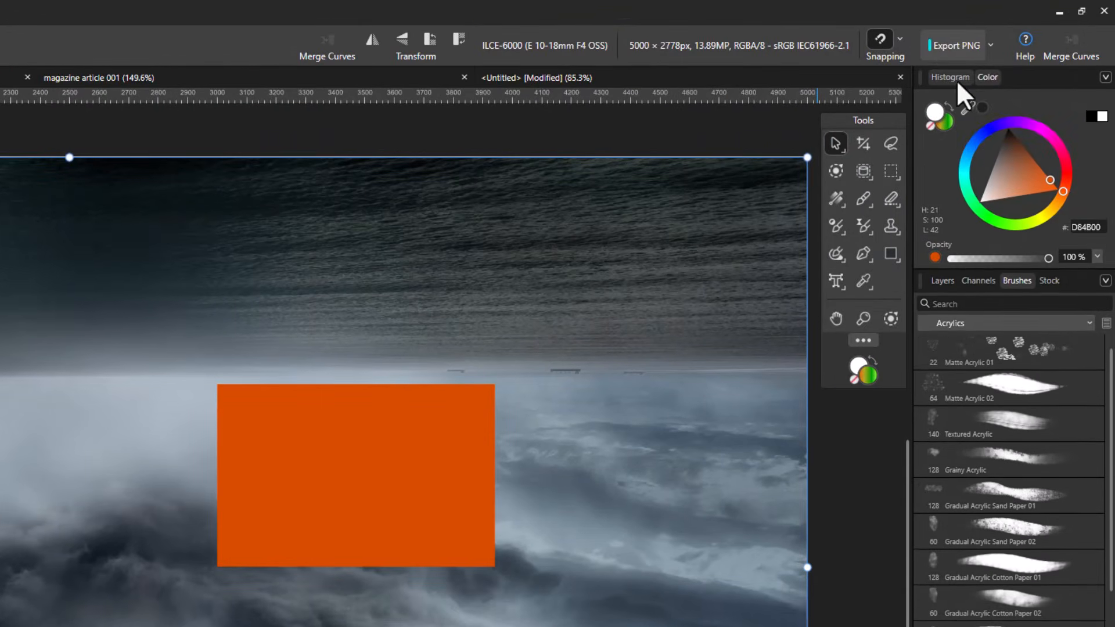
View the Histogram and Color panels, and move the Color panel into the Navigator group and back beside Histogram.
left_click(1017, 44)
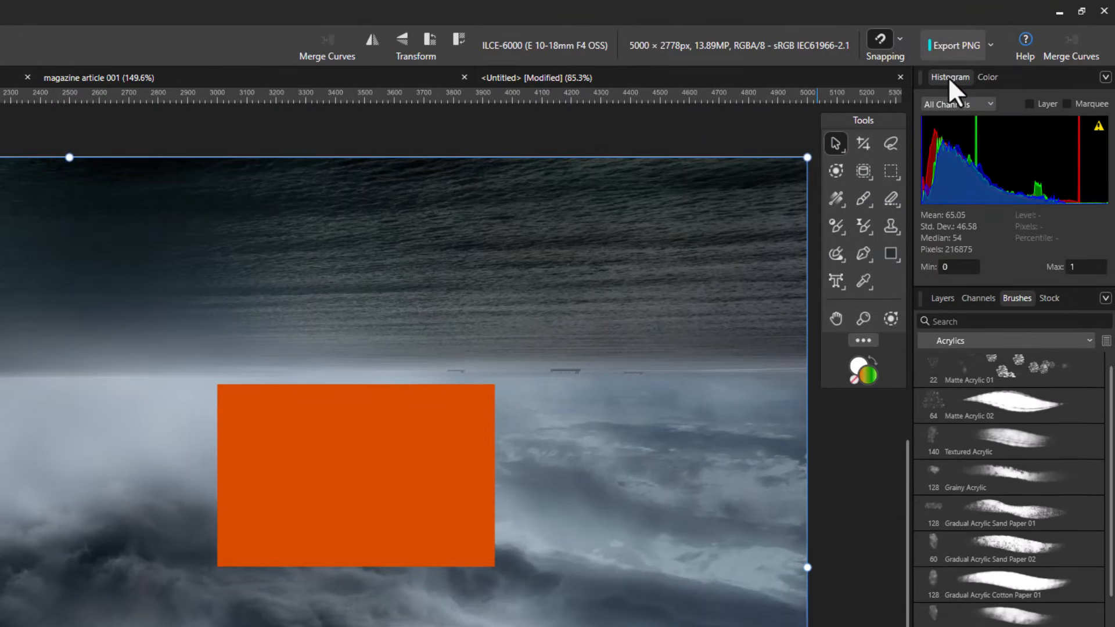
left_click(987, 77)
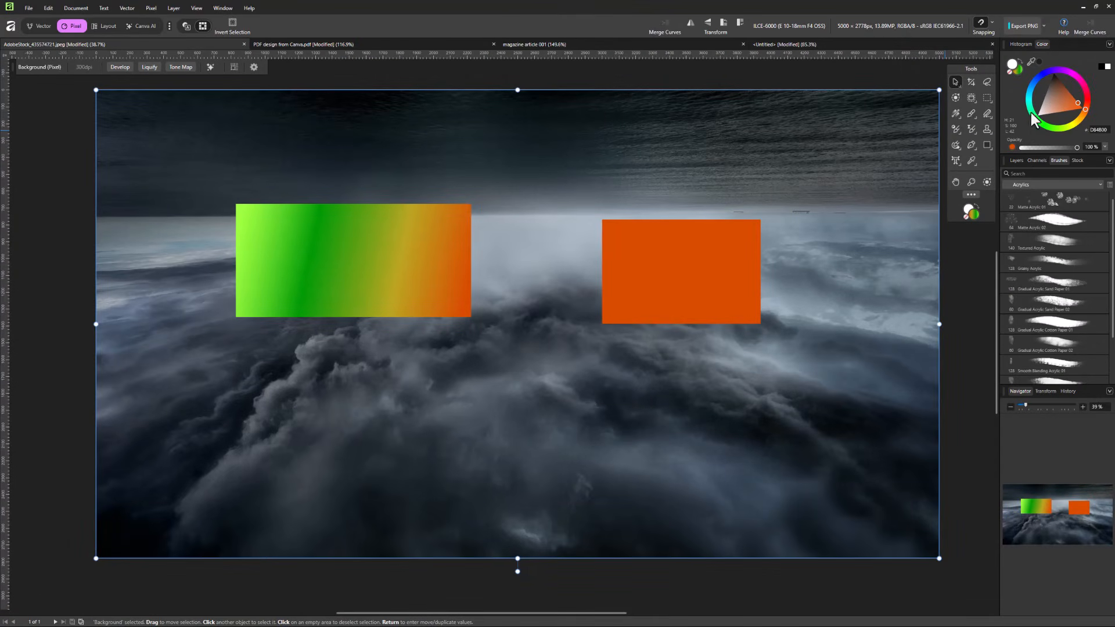
left_click_drag(1041, 43, 1088, 399)
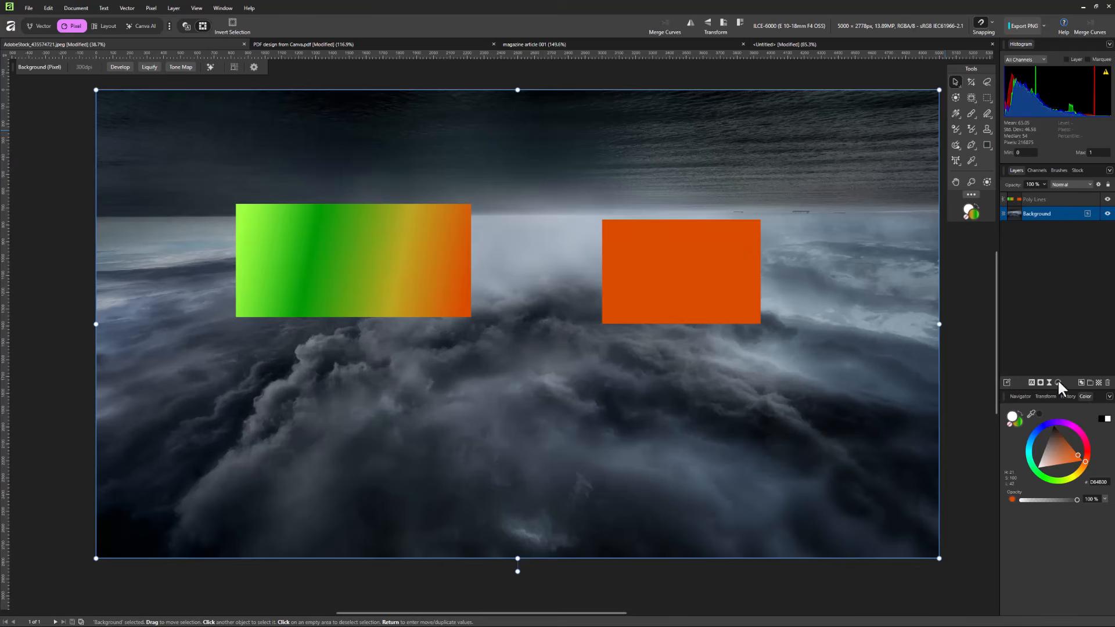
left_click_drag(1085, 396, 1047, 46)
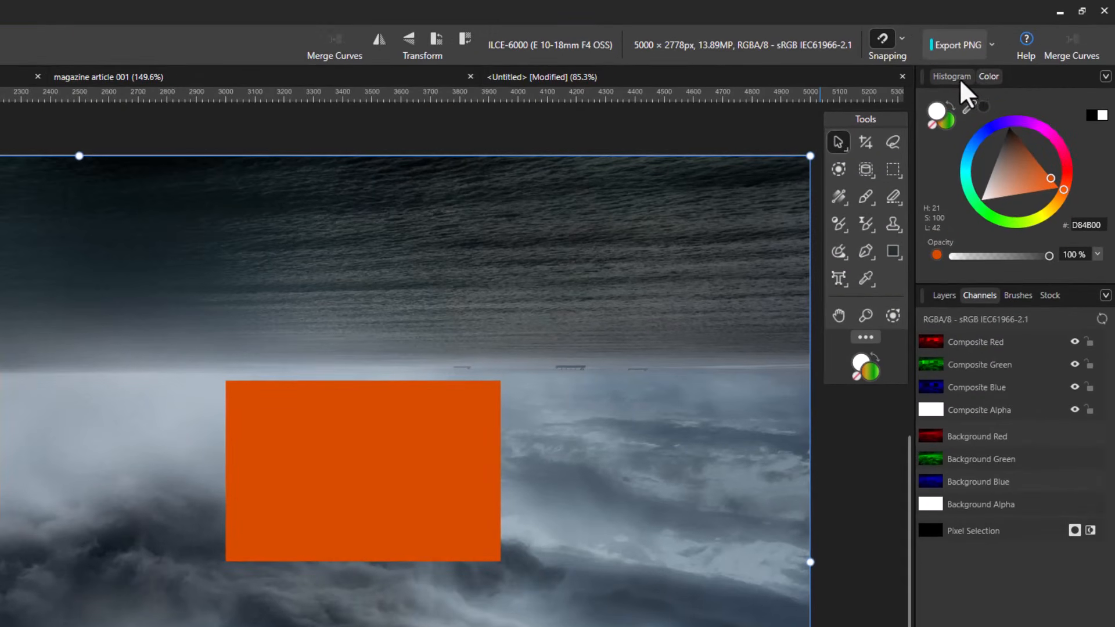
Collapse the Histogram and Color panel group, and collapse and expand the Layers panel group.
left_click(954, 79)
left_click(955, 79)
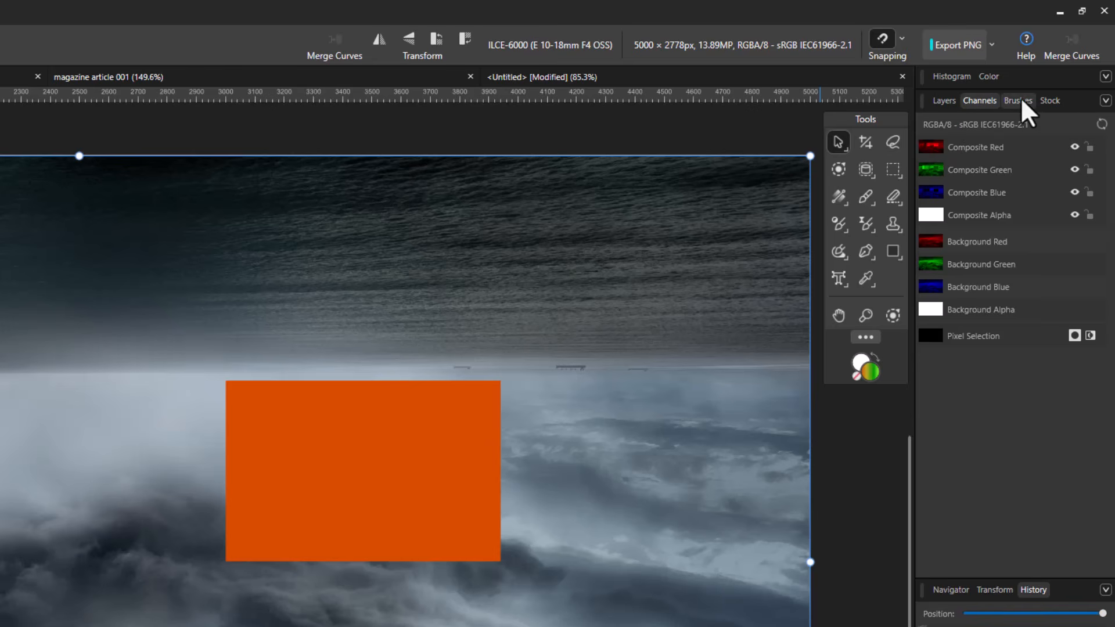
left_click(945, 101)
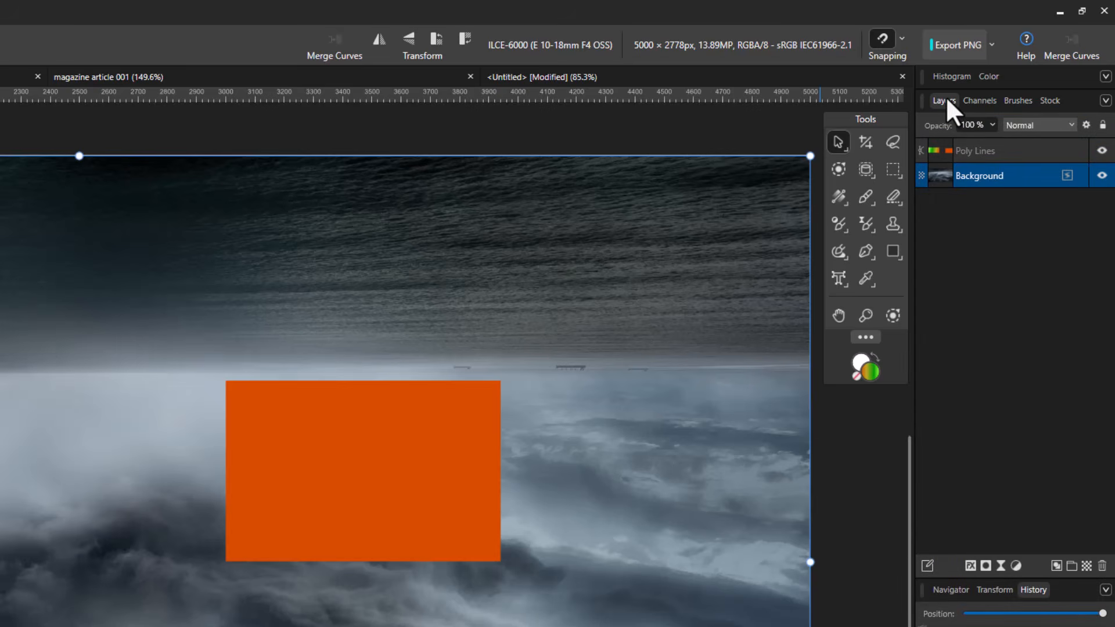
left_click(946, 98)
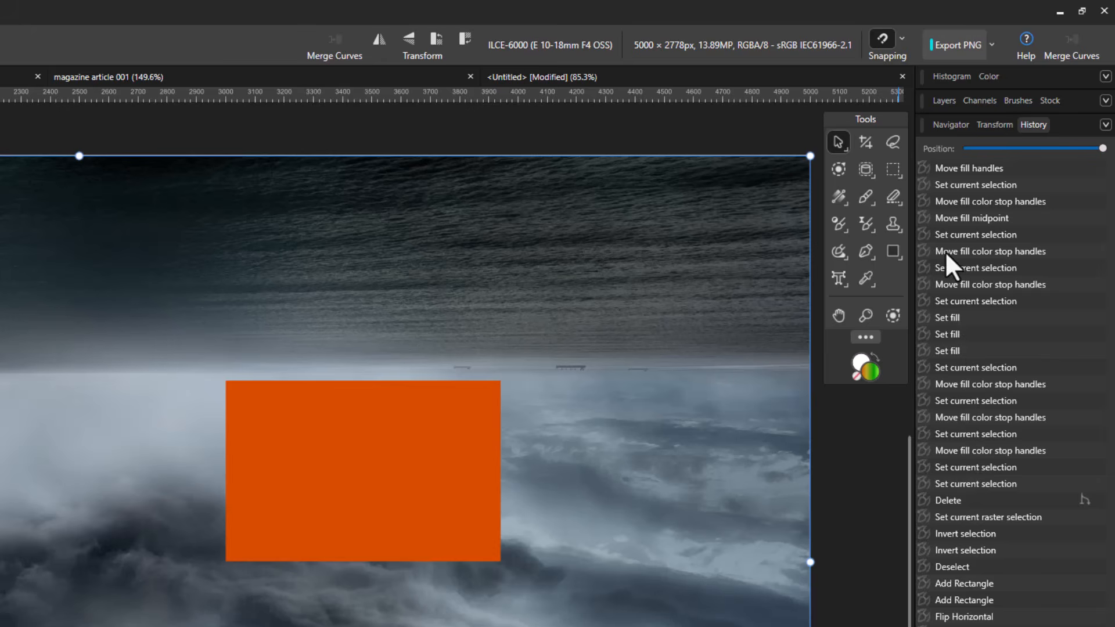
left_click(944, 101)
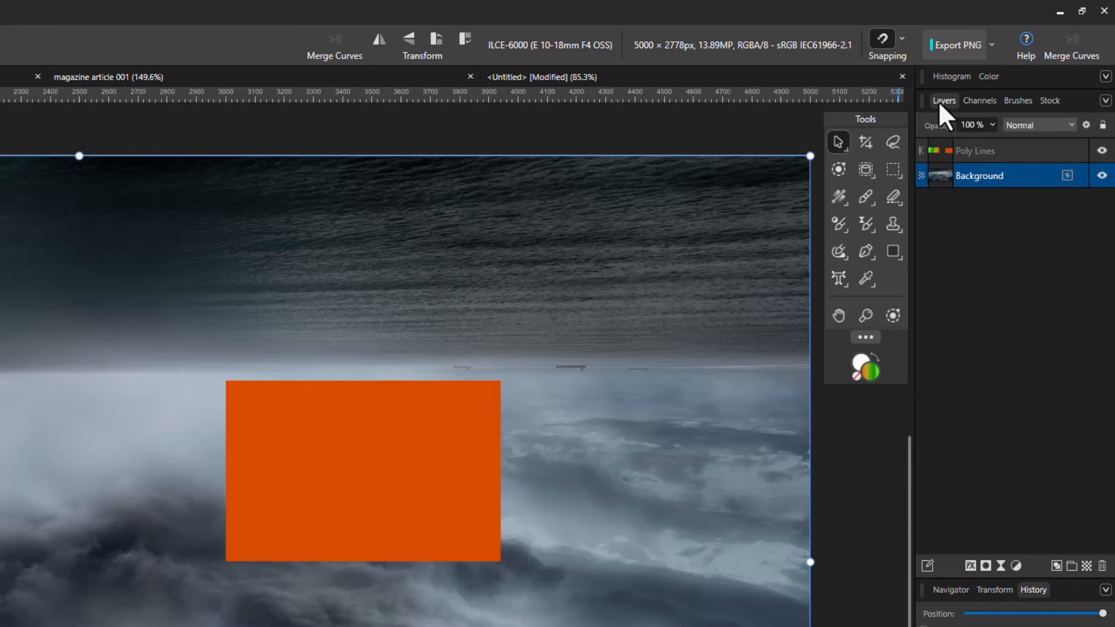
left_click(940, 101)
left_click(940, 101)
left_click(940, 101)
left_click(940, 101)
Detach the Layers panel from its group and dock it in its own column beside the remaining panels.
left_click_drag(934, 101, 620, 177)
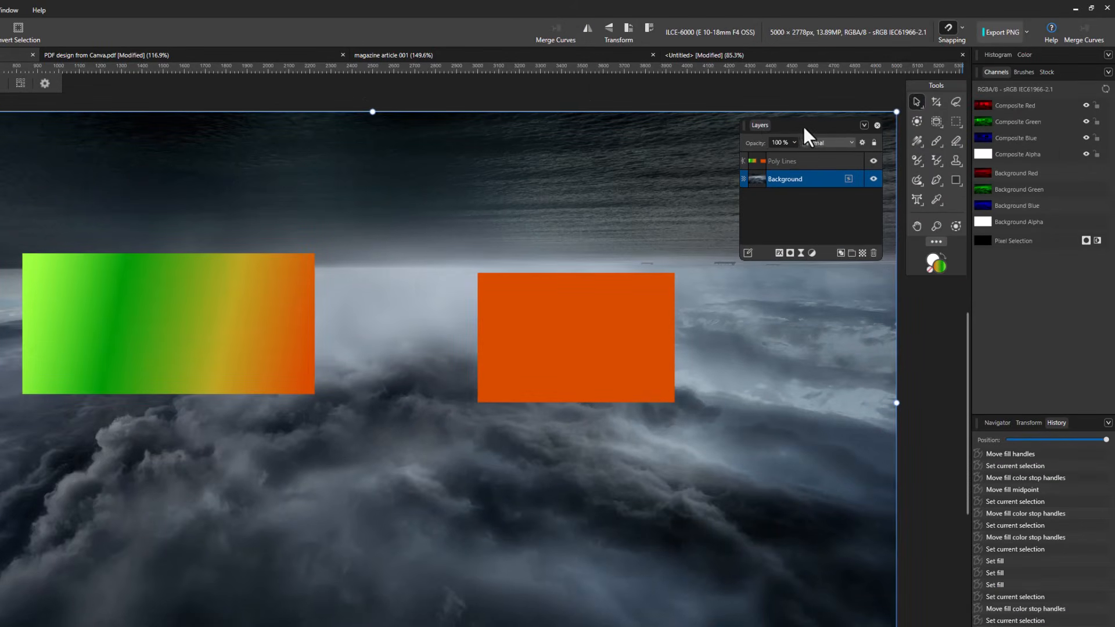
left_click_drag(825, 123, 959, 327)
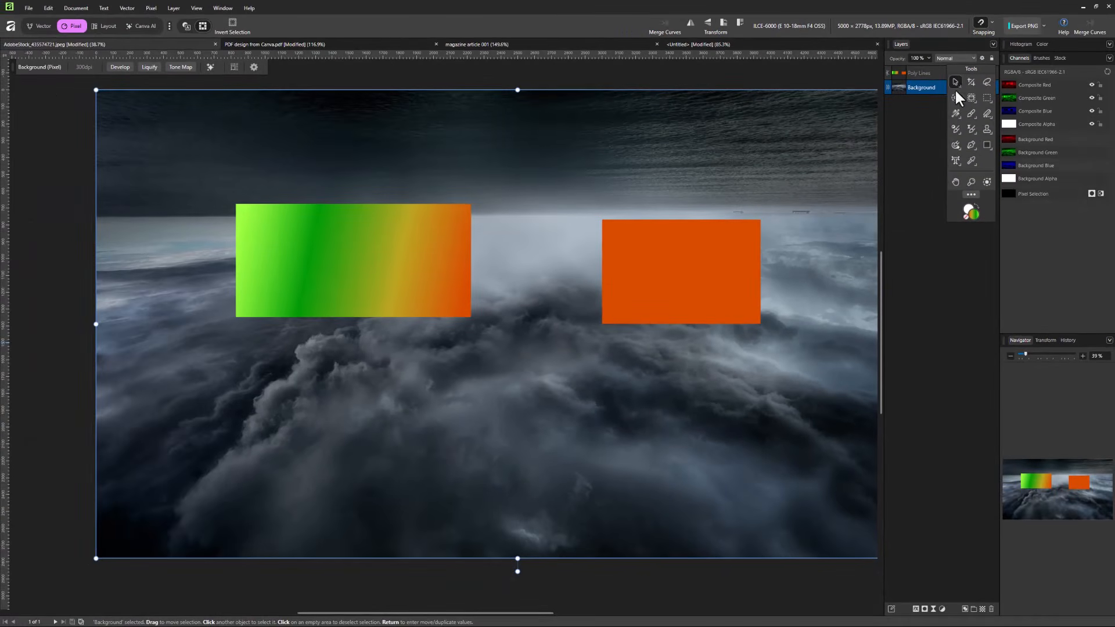
Move the Tools panel across the canvas and dock it along the left edge of the workspace.
left_click_drag(947, 68, 52, 112)
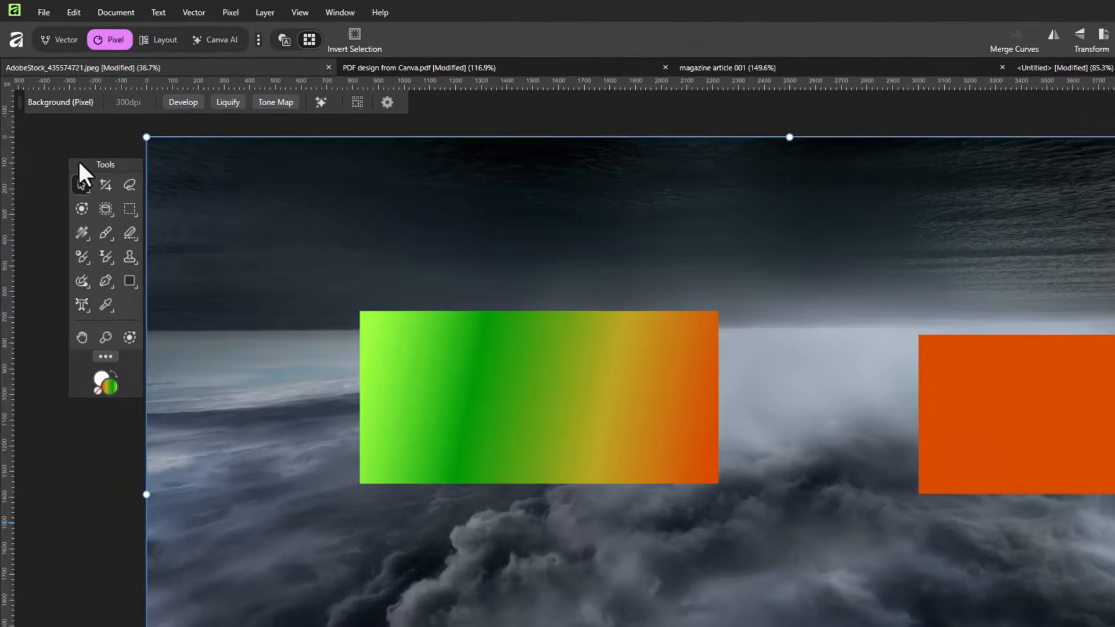
right_click(100, 193)
left_click(145, 211)
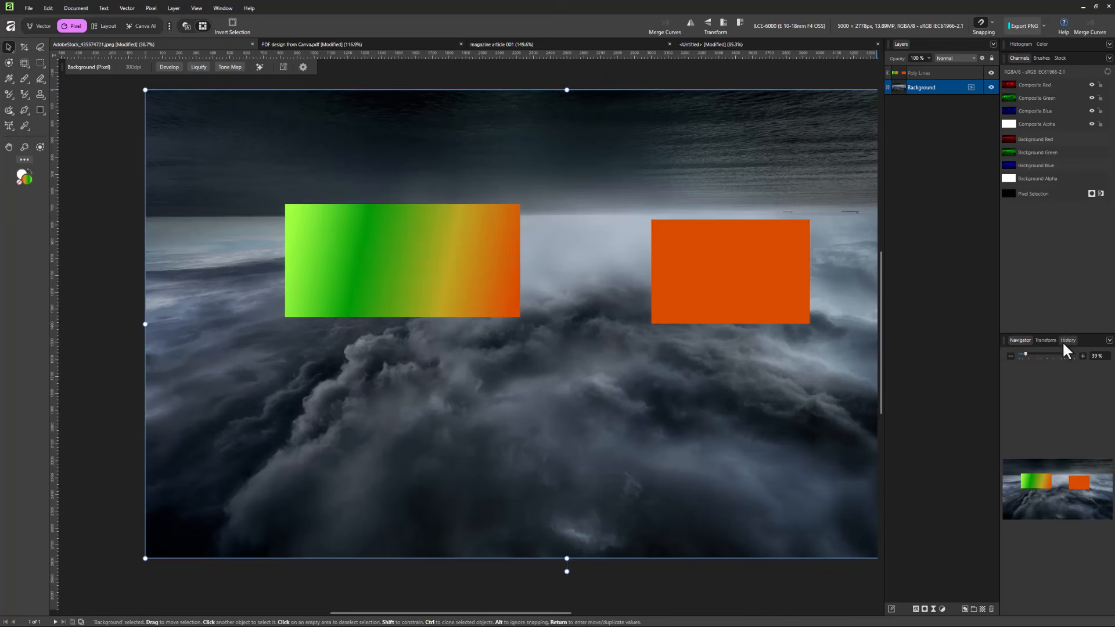
Dock the History panel in its own column beside the Tools panel, and compare the Vector studio's layout before returning to Pixel.
left_click_drag(1069, 340, 879, 82)
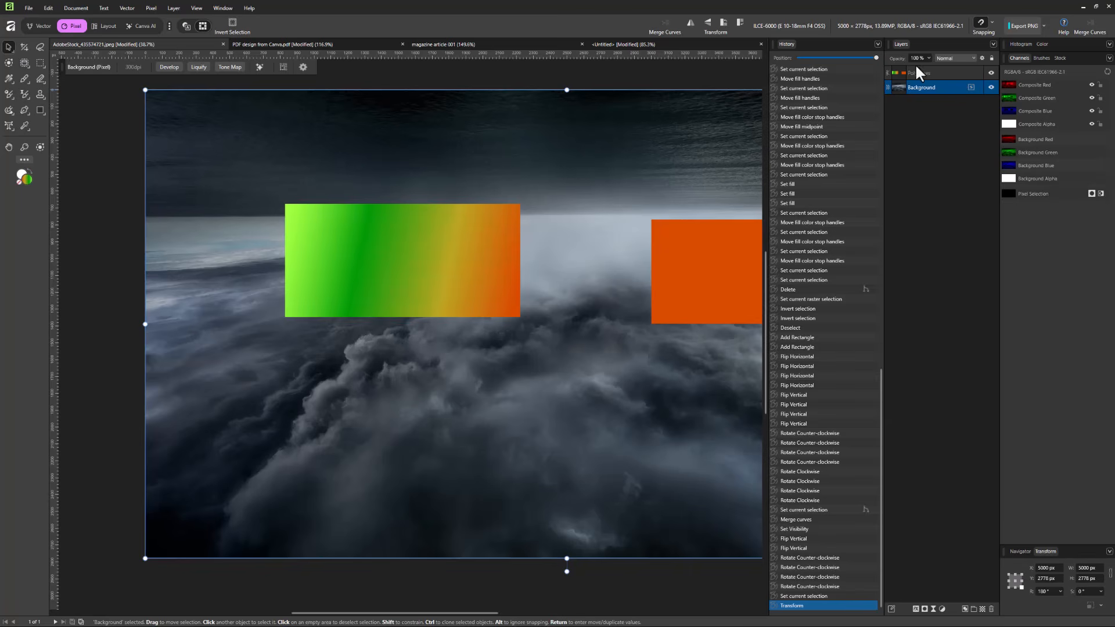
left_click_drag(829, 50, 55, 65)
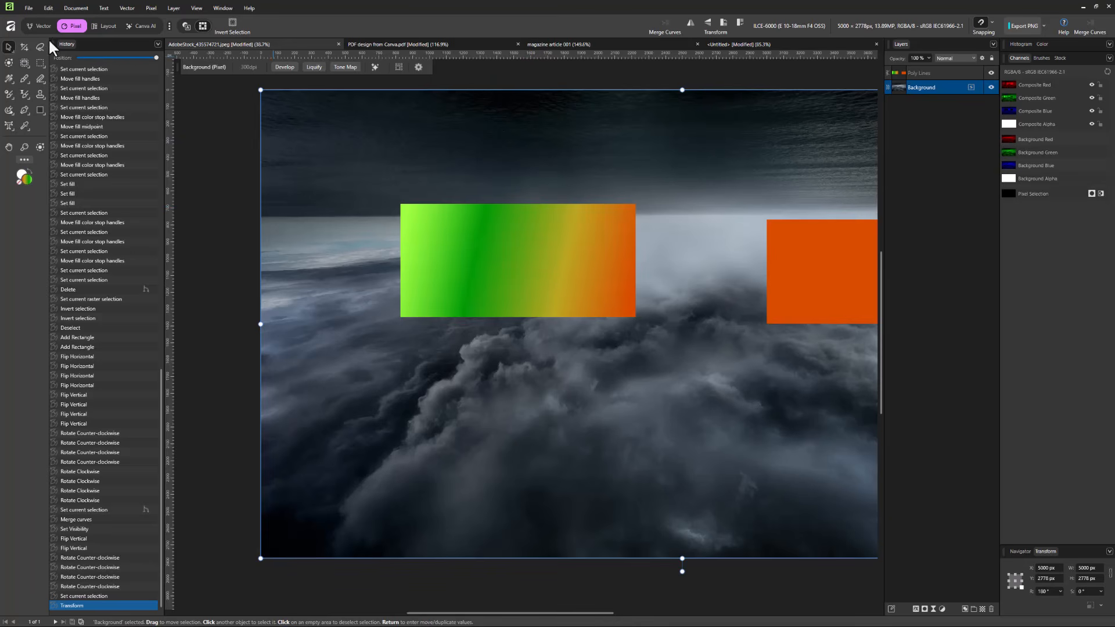
left_click(39, 26)
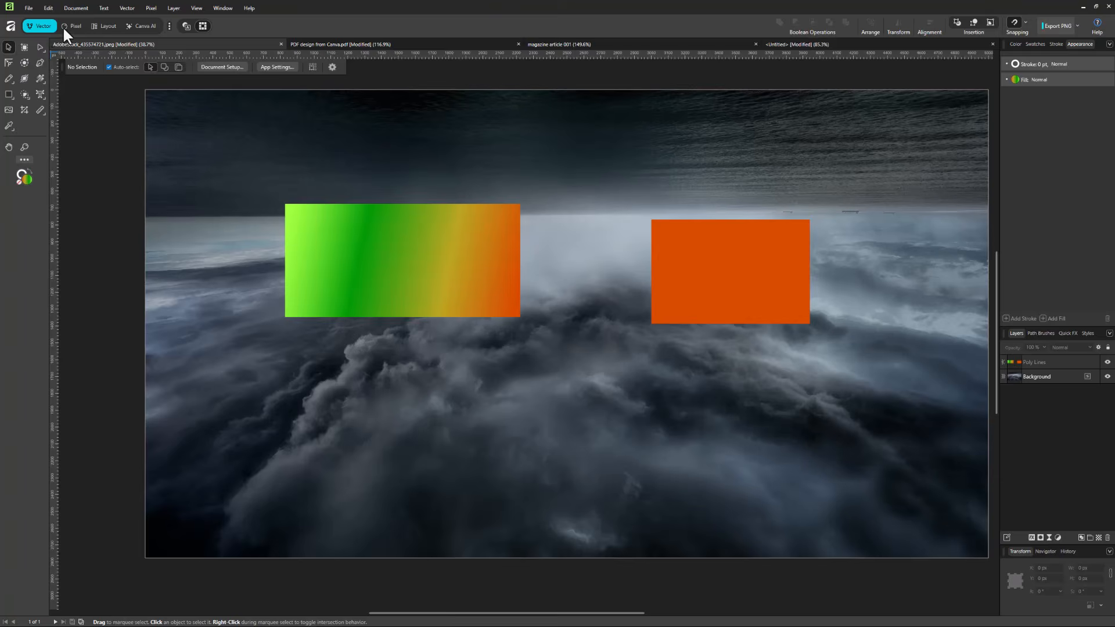
left_click(64, 27)
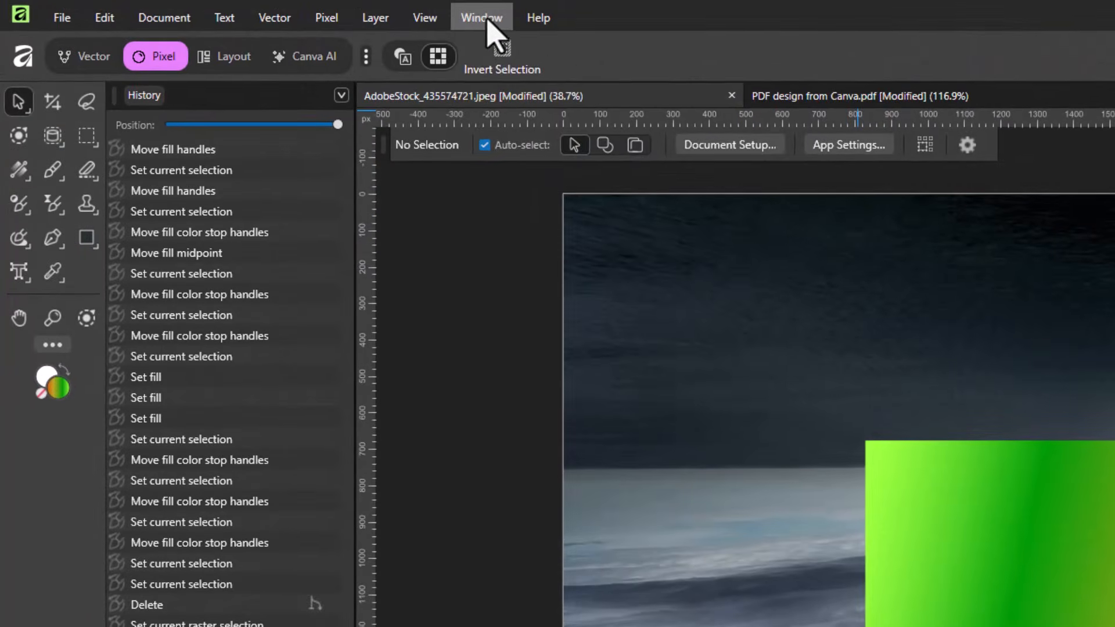
Save the current panel arrangement as a preset named "new panel positioning".
left_click(223, 9)
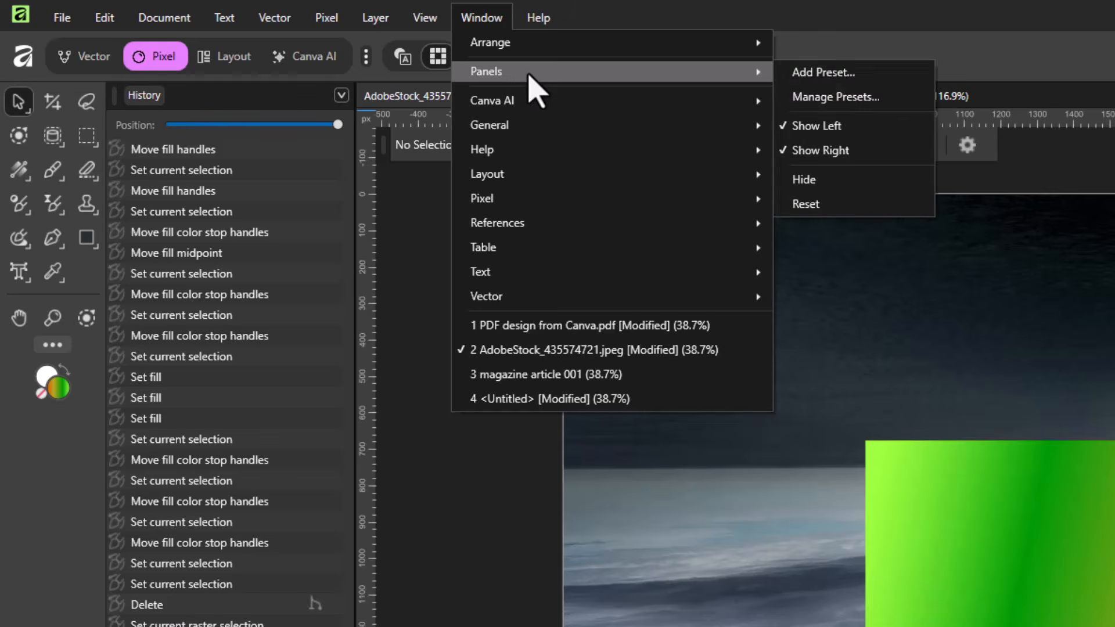
left_click(844, 83)
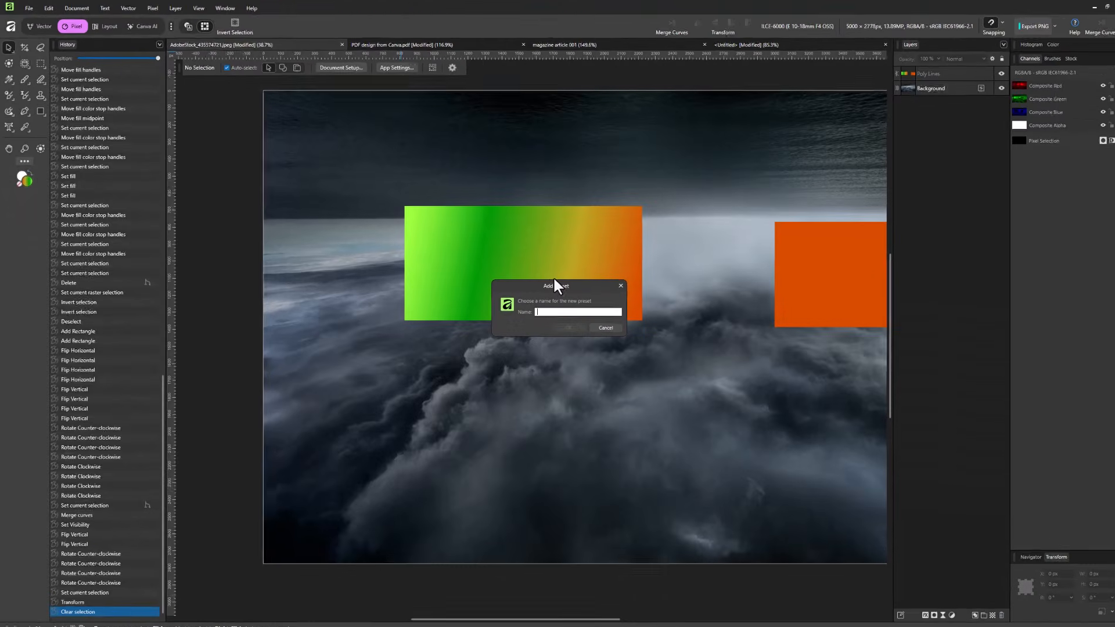
type("new panel pos")
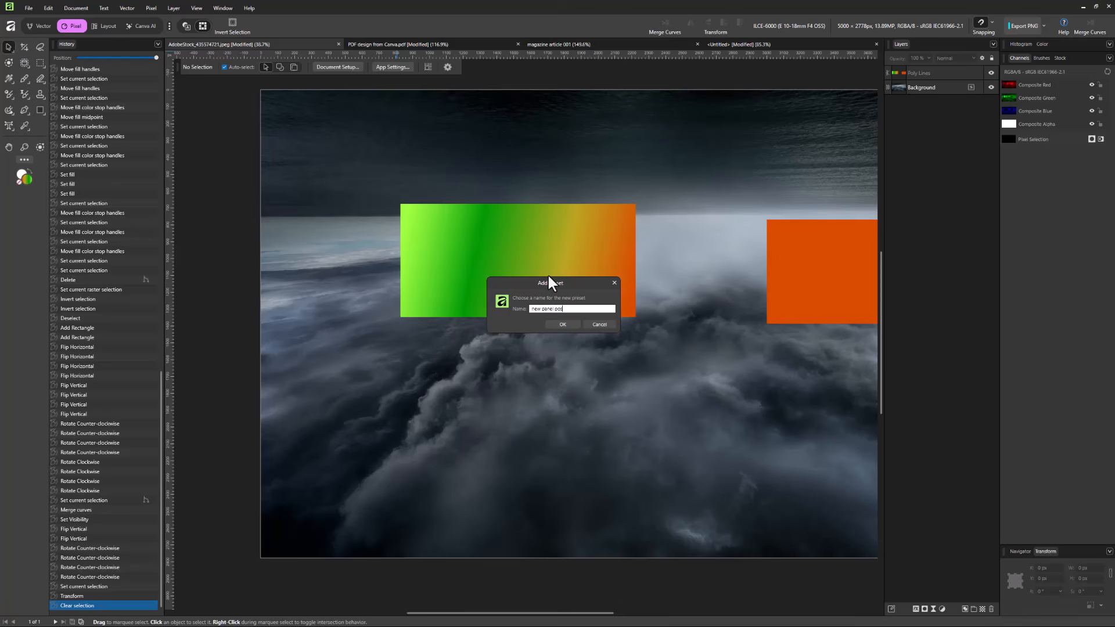
type("itioning")
left_click(561, 325)
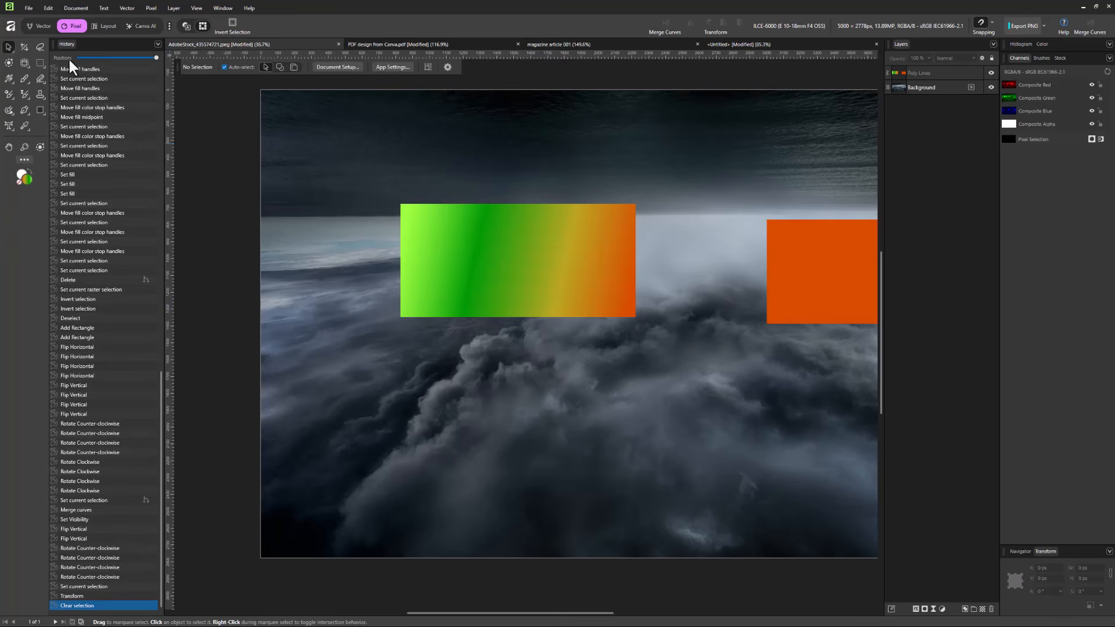
Undock and close the History panel, and float the Layers panel over the canvas.
left_click_drag(64, 43, 85, 166)
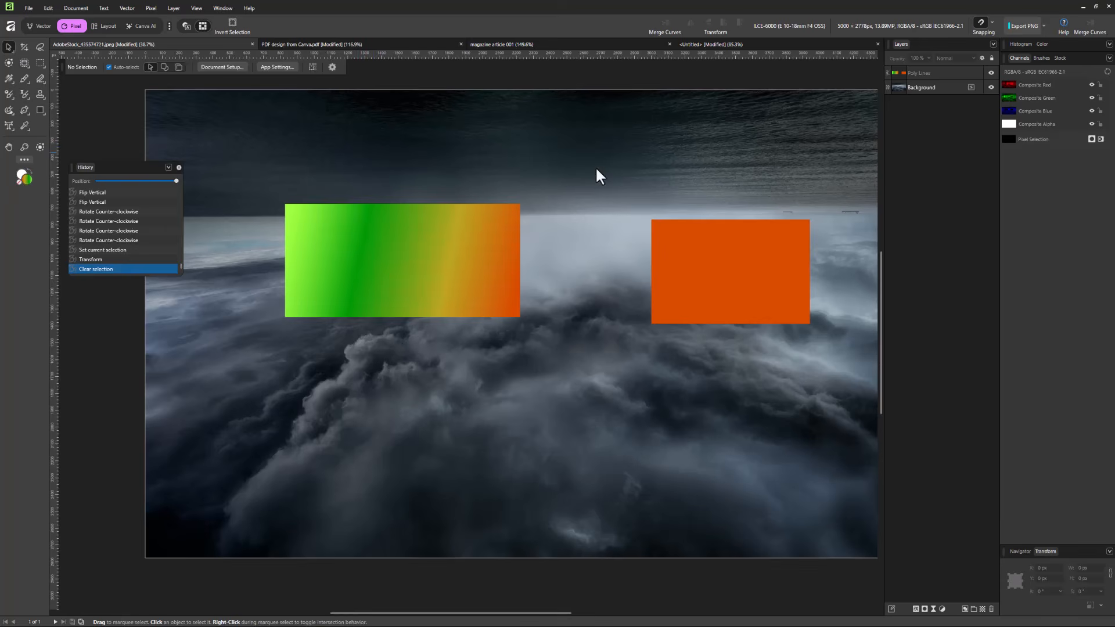
left_click(178, 168)
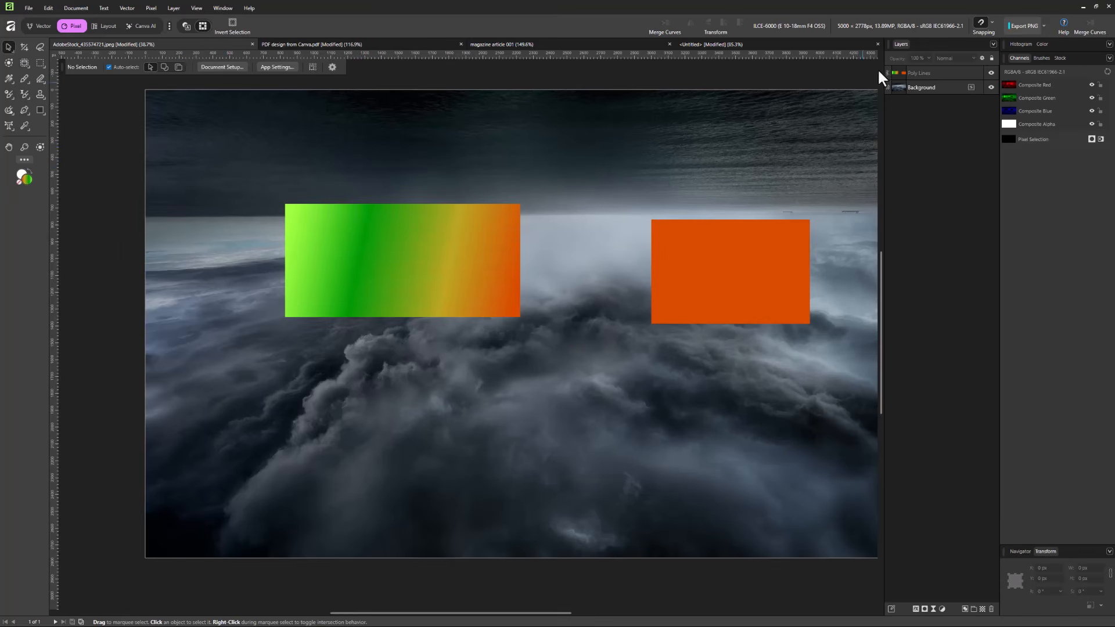
left_click_drag(897, 49, 83, 232)
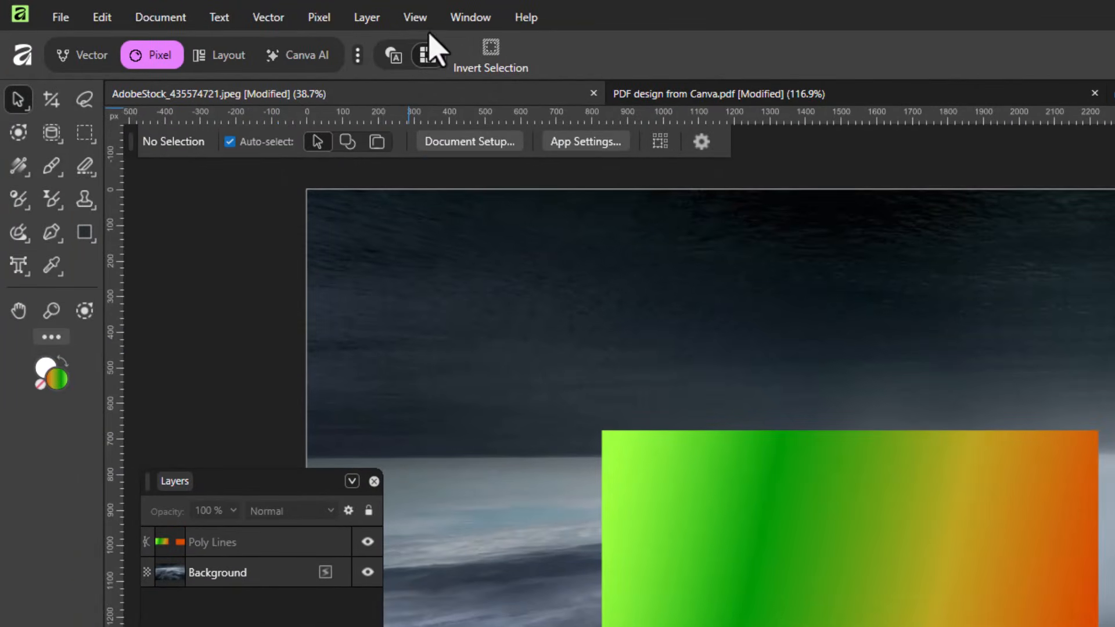
Restore the saved panel arrangement with the "new panel positioning" preset.
left_click(452, 18)
mouse_move(496, 71)
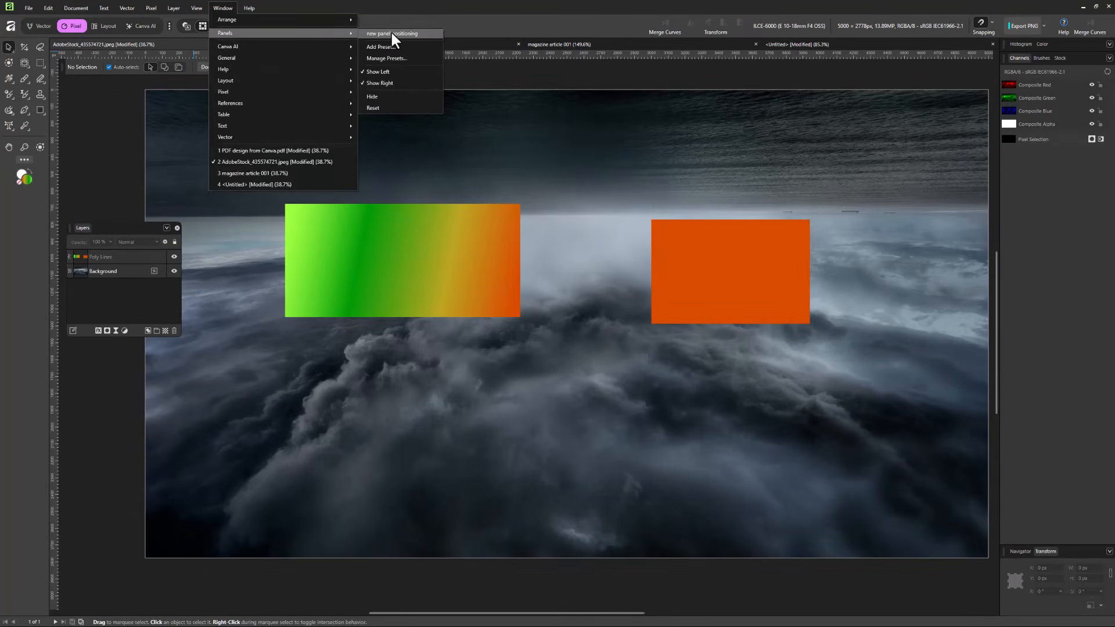
left_click(391, 33)
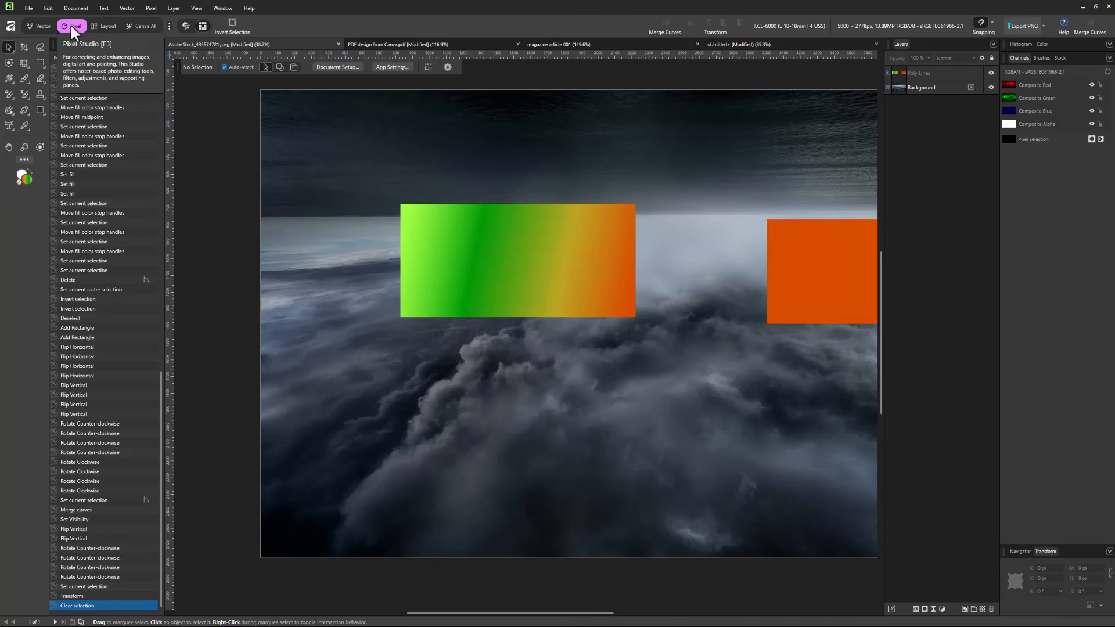
Check which panel presets are available in the Vector studio and return to the Pixel studio.
left_click(32, 23)
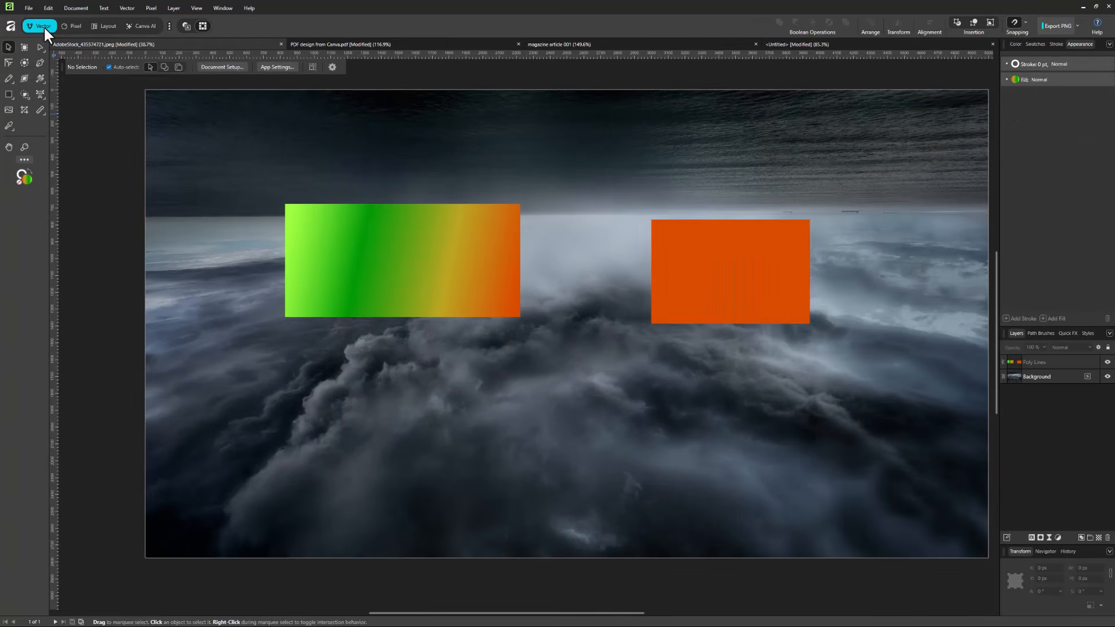
left_click(219, 8)
mouse_move(227, 34)
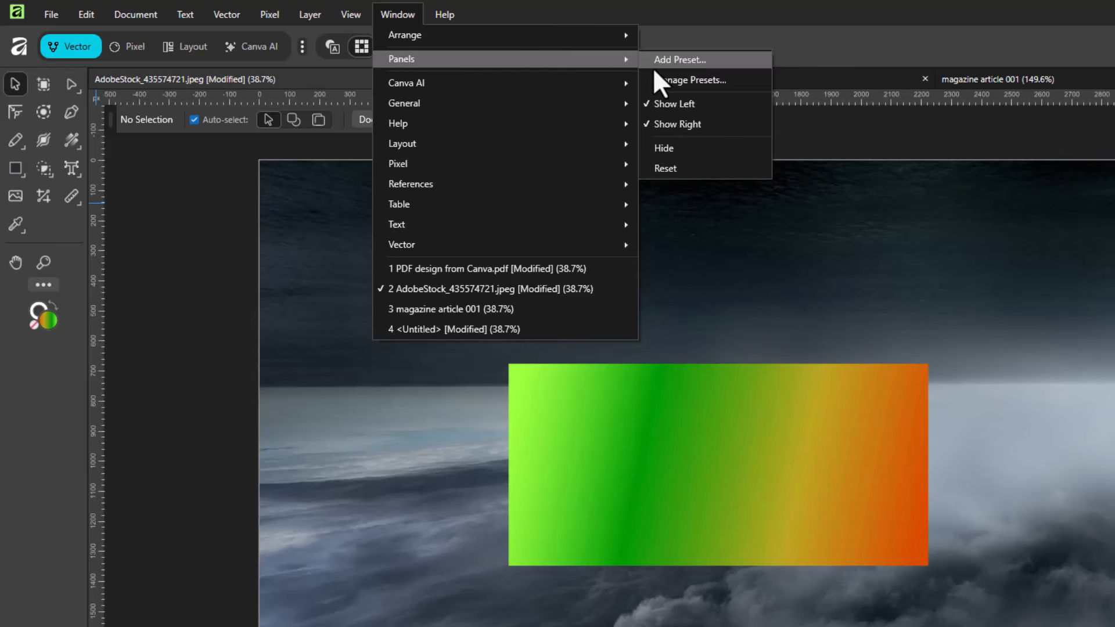
left_click(136, 47)
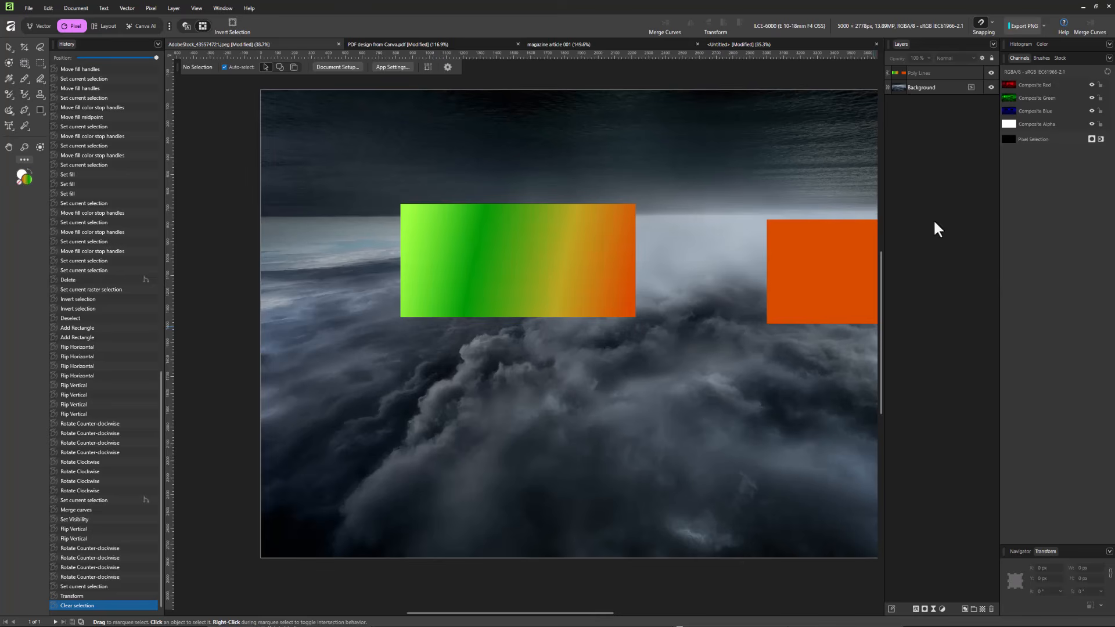
View the Layout studio's panels, return to the Pixel studio and revert it to its saved arrangement.
left_click(104, 24)
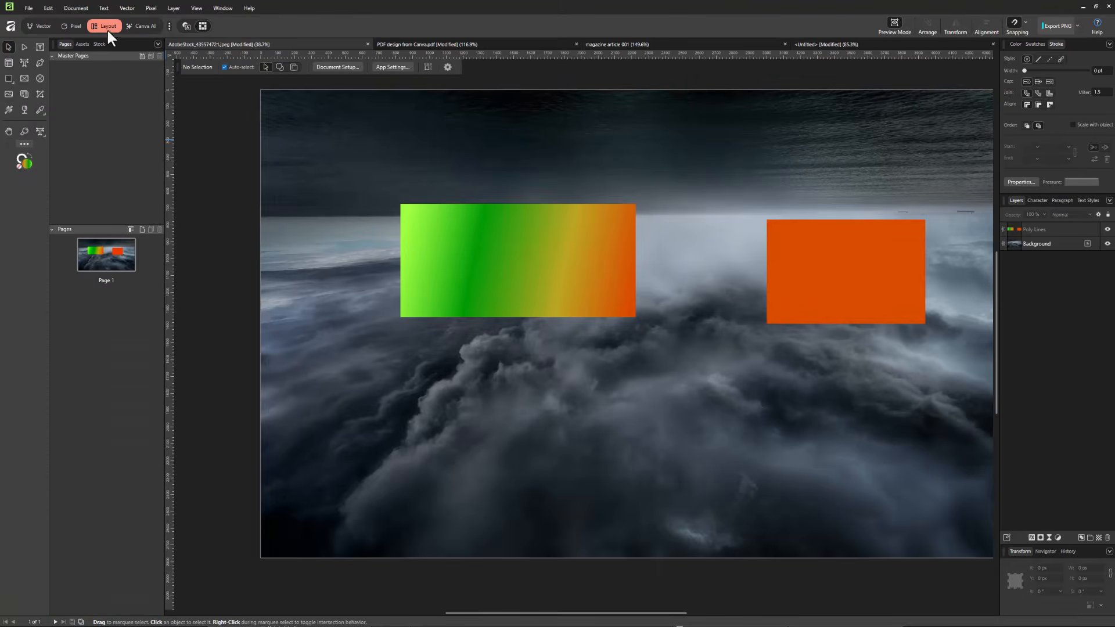
left_click(70, 27)
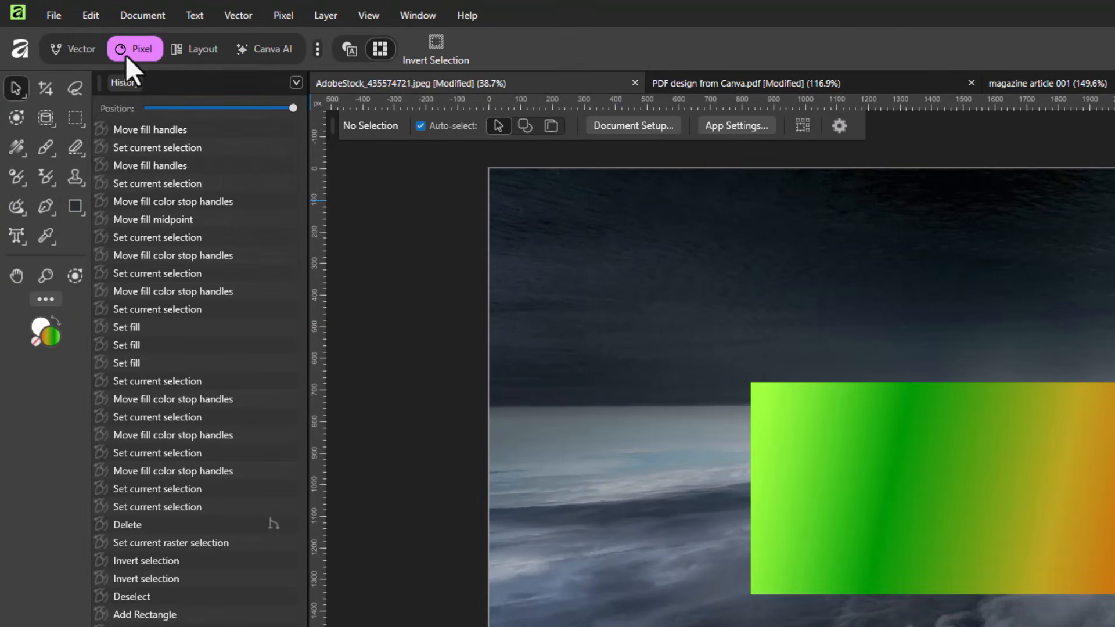
right_click(128, 53)
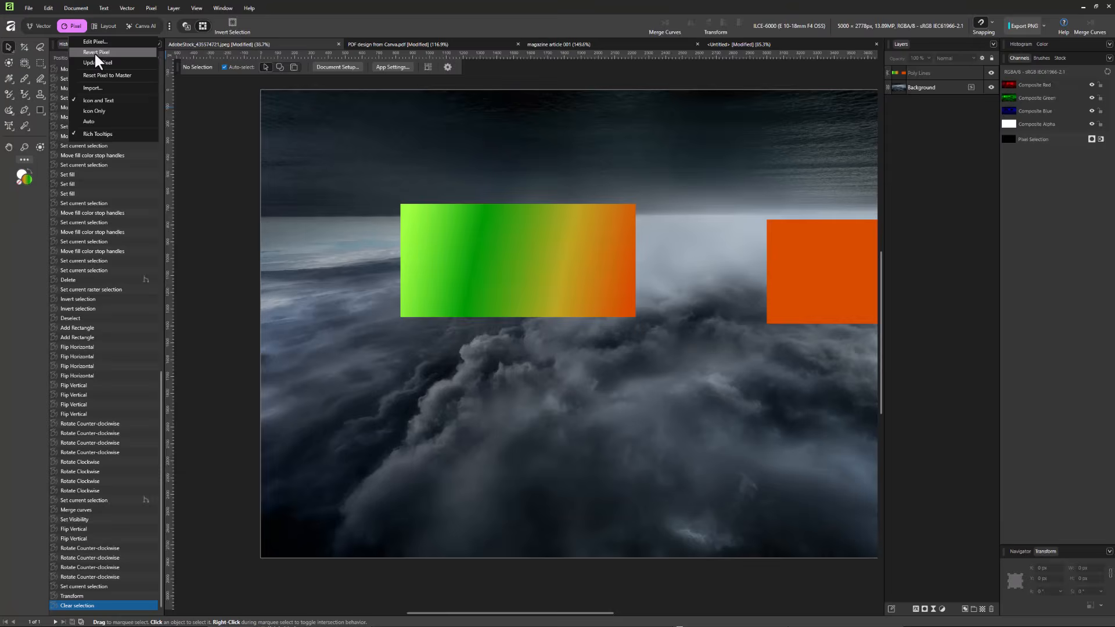
left_click(94, 51)
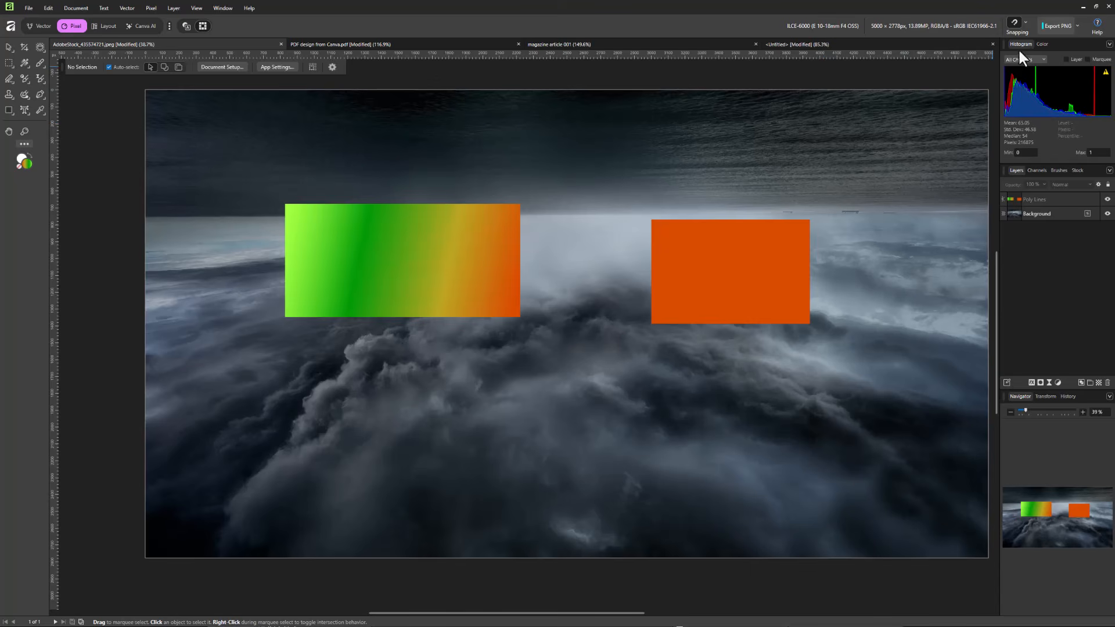
Dock the Histogram panel beside the tools and update the Pixel studio with this arrangement.
left_click_drag(992, 51, 61, 66)
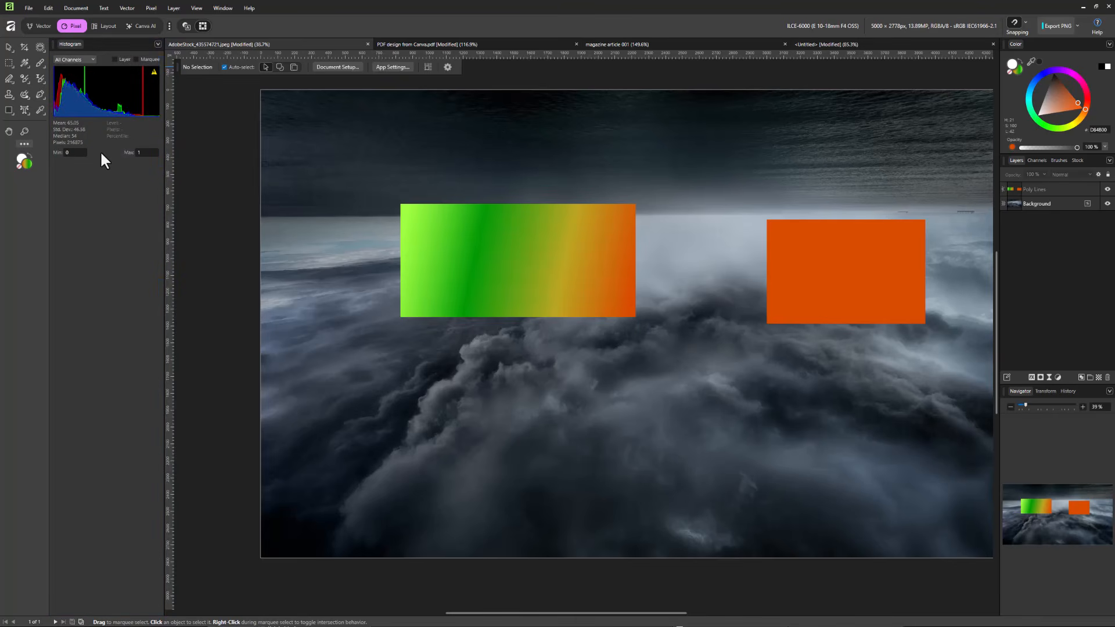
right_click(69, 26)
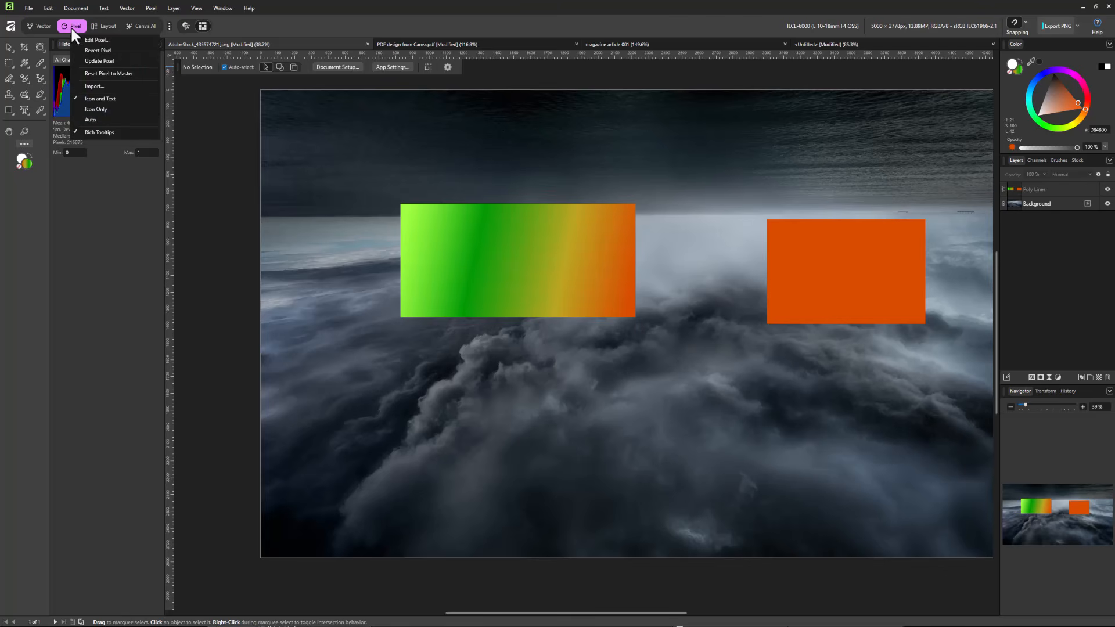
left_click(93, 62)
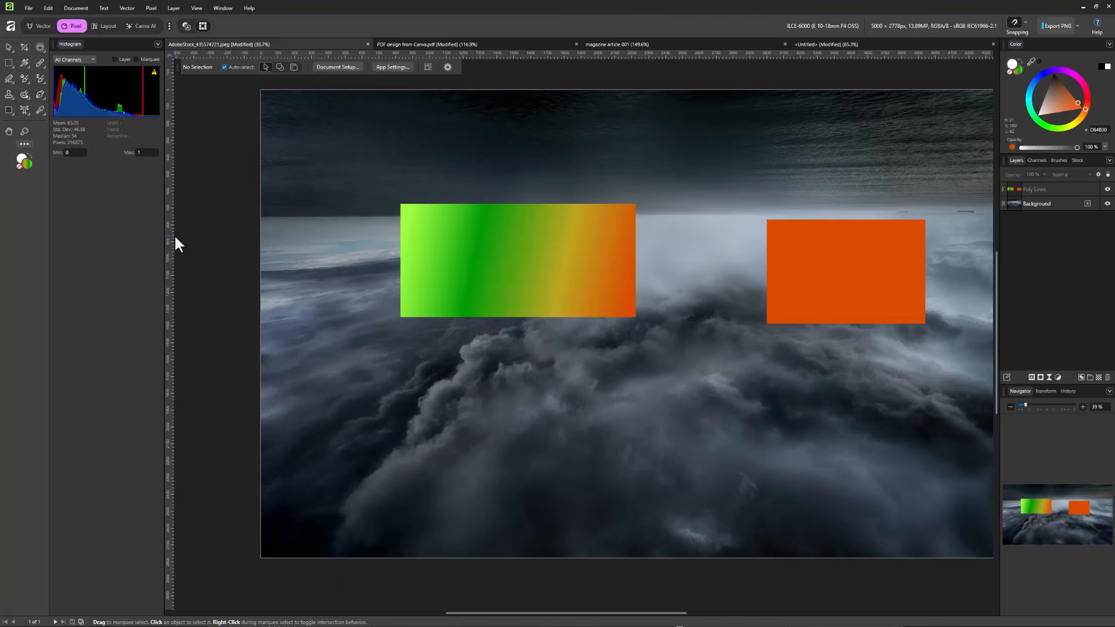
Revert the Pixel studio to its updated arrangement and try resetting it to master.
right_click(67, 27)
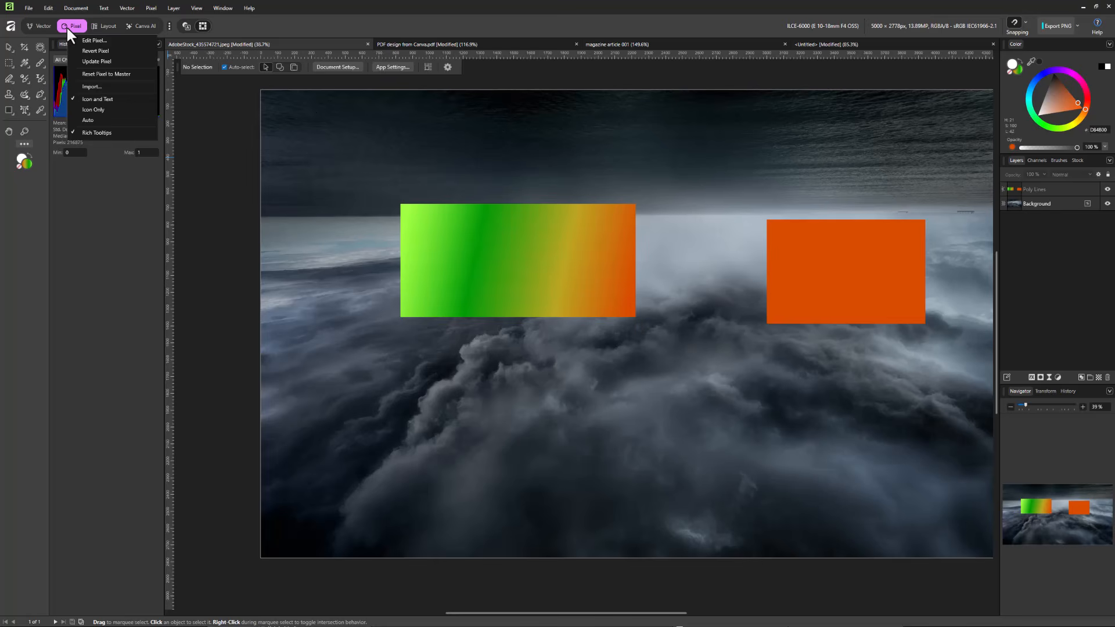
left_click(86, 53)
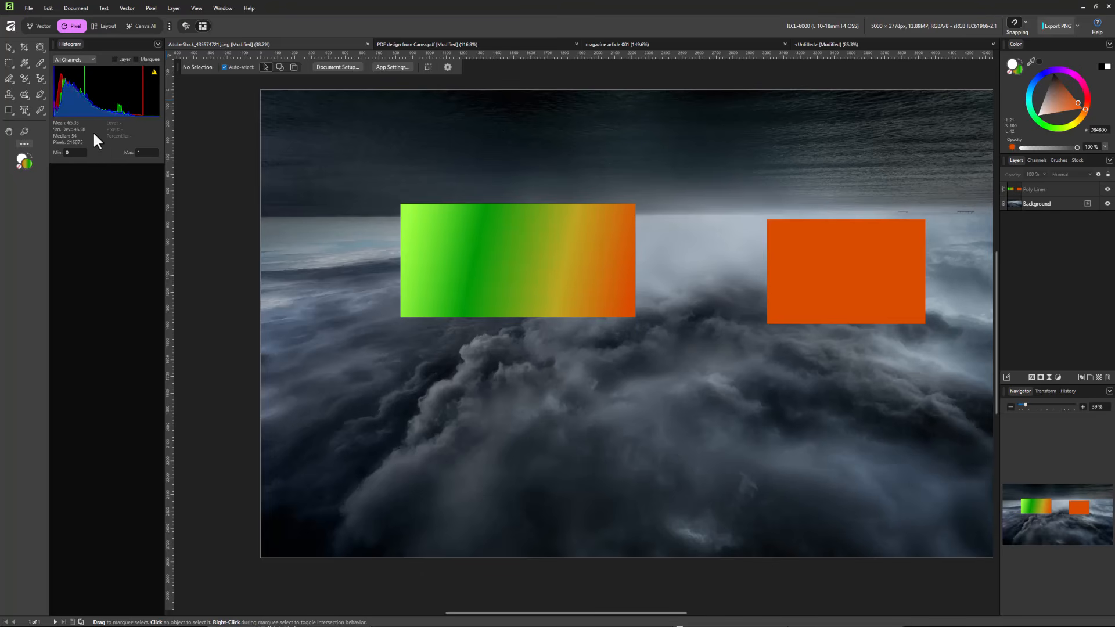
right_click(72, 28)
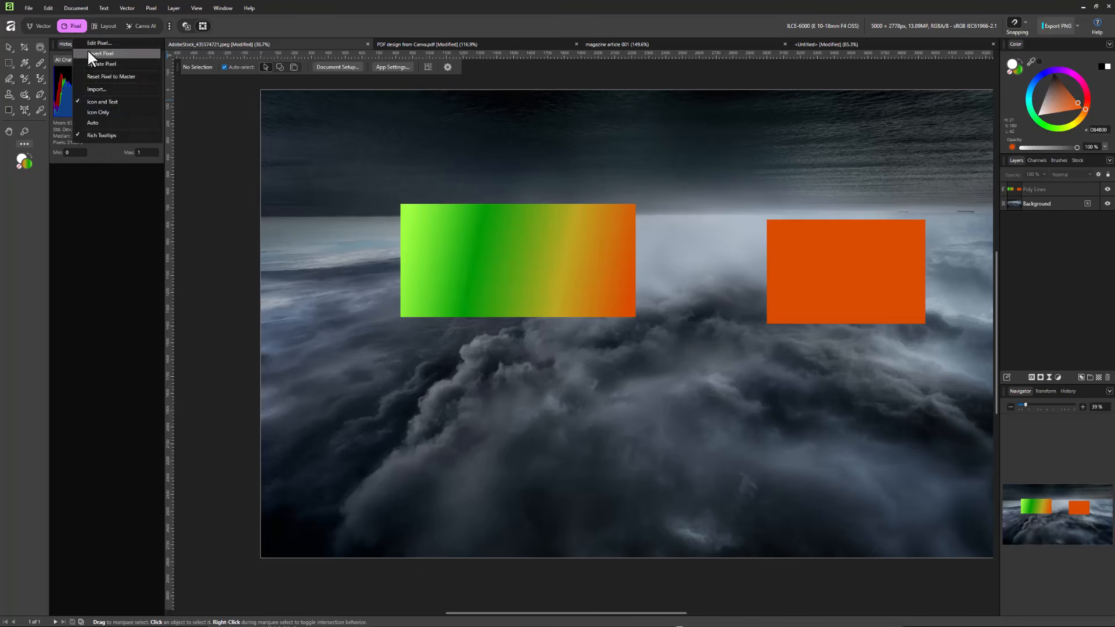
left_click(102, 80)
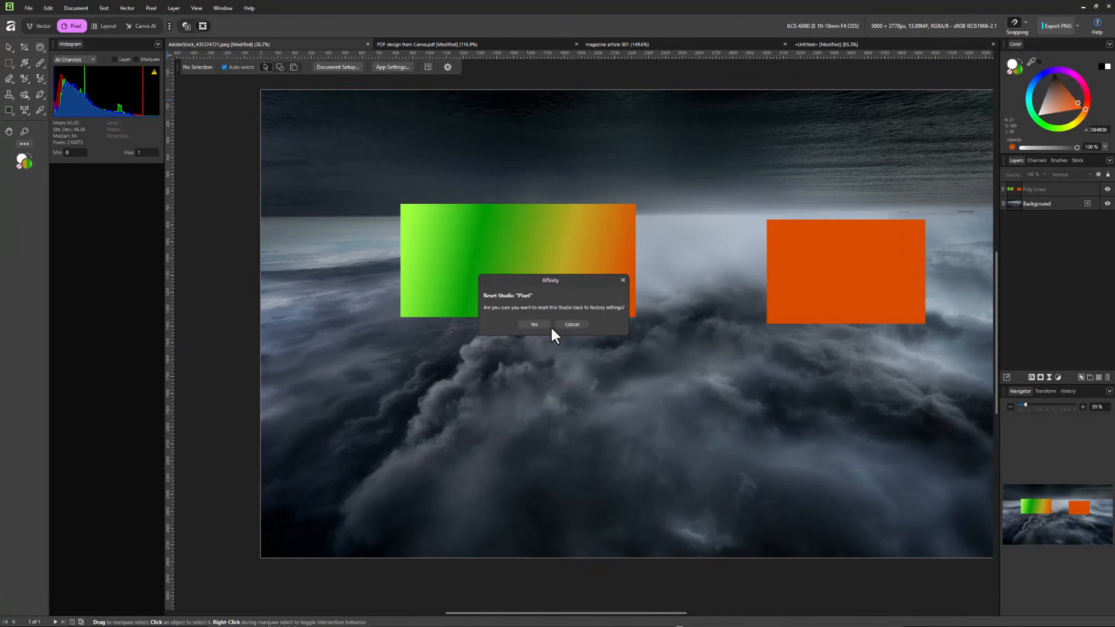
left_click(534, 324)
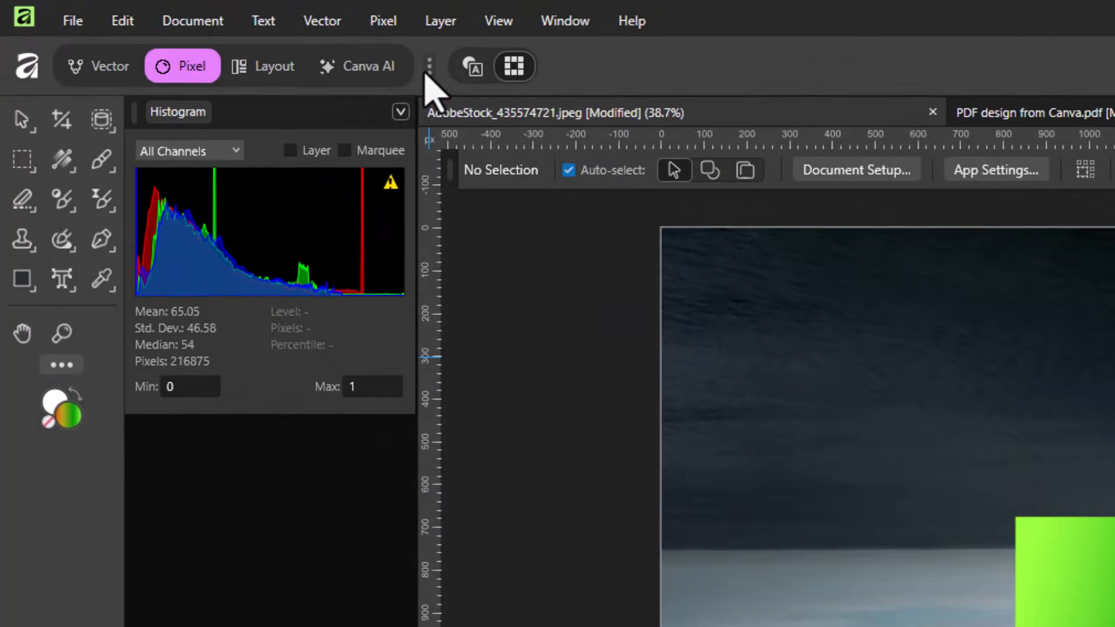
Create a studio cloned from Pixel, named with the owner's first name plus "Studio A", with a light yellow background.
left_click(168, 26)
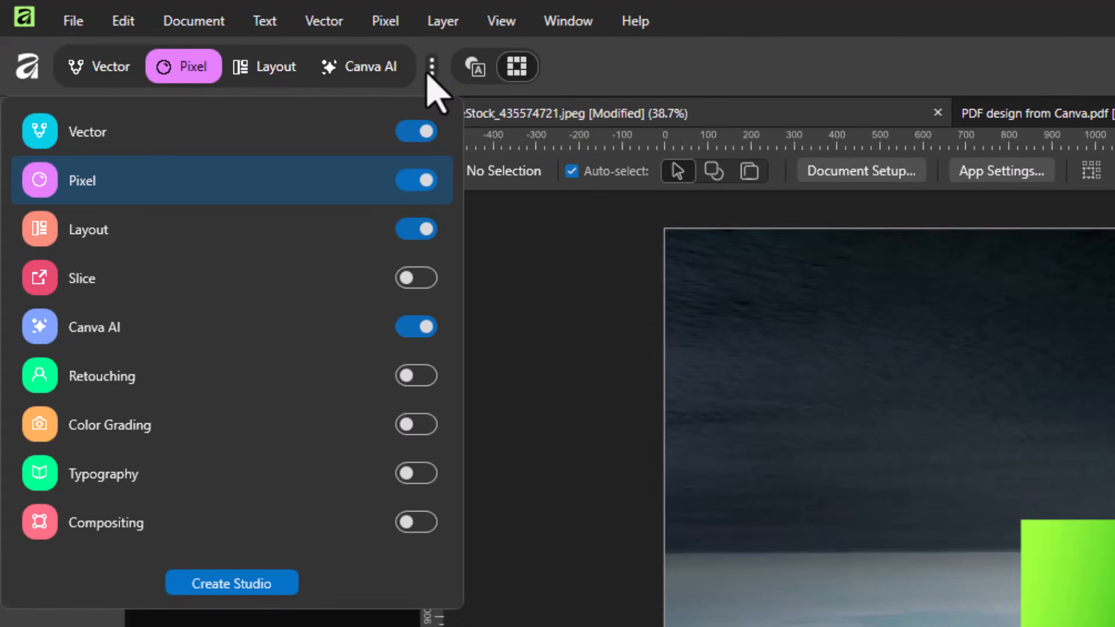
left_click(221, 582)
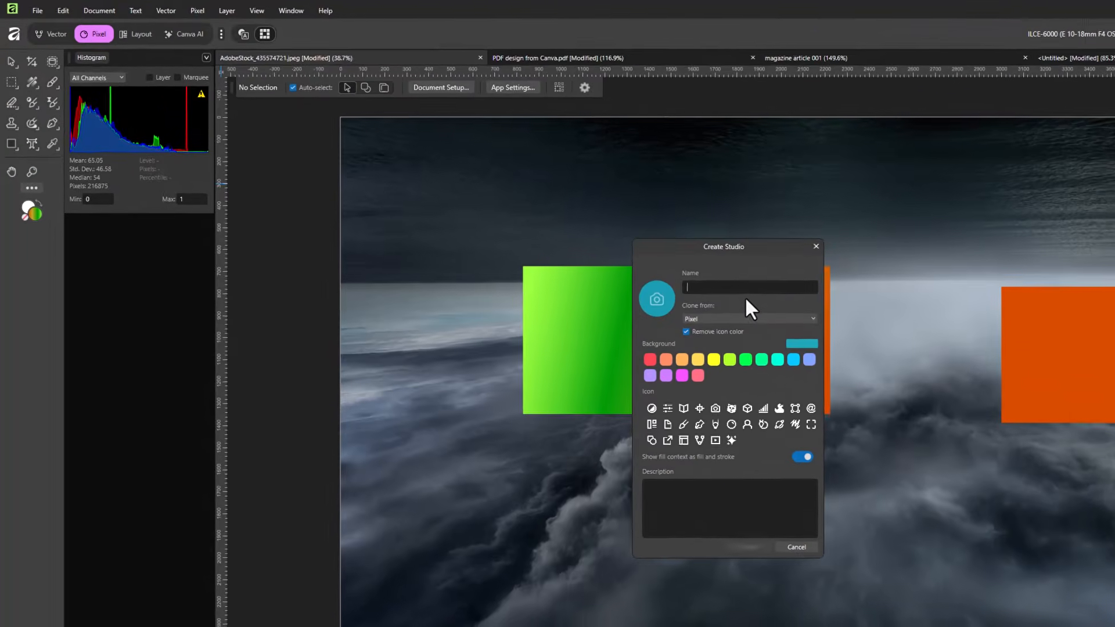
type("Greg")
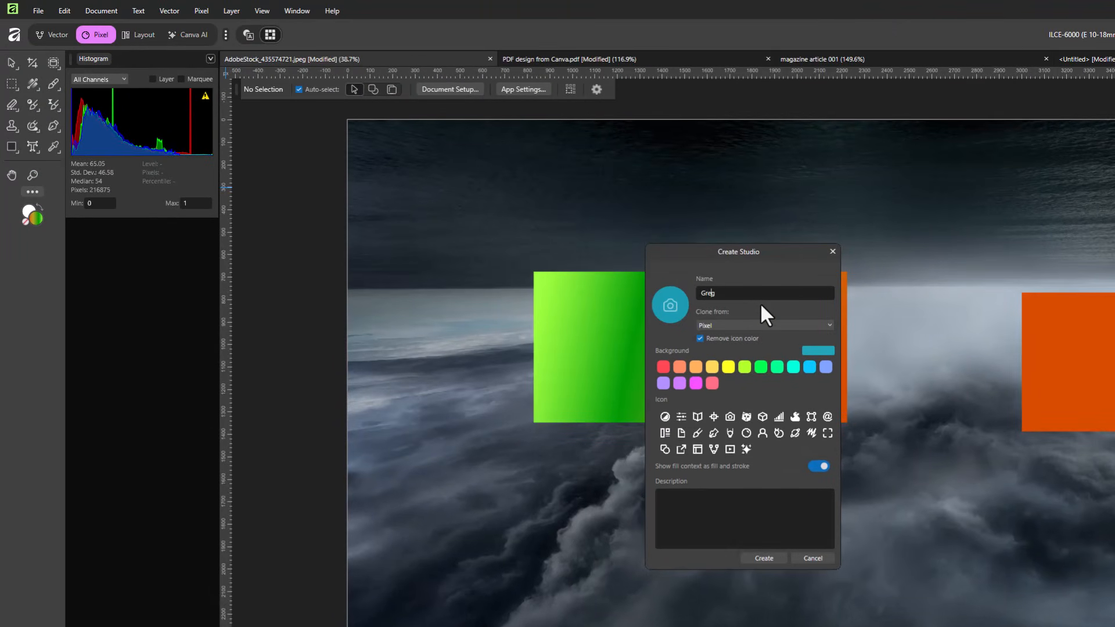
type(" Studio A")
left_click(714, 369)
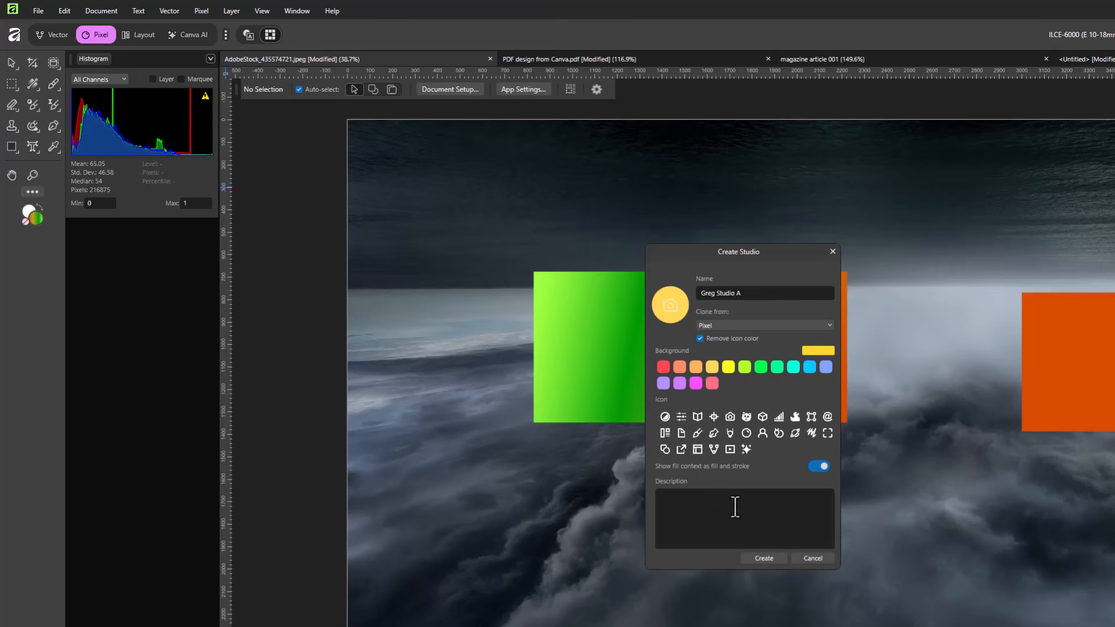
left_click(766, 558)
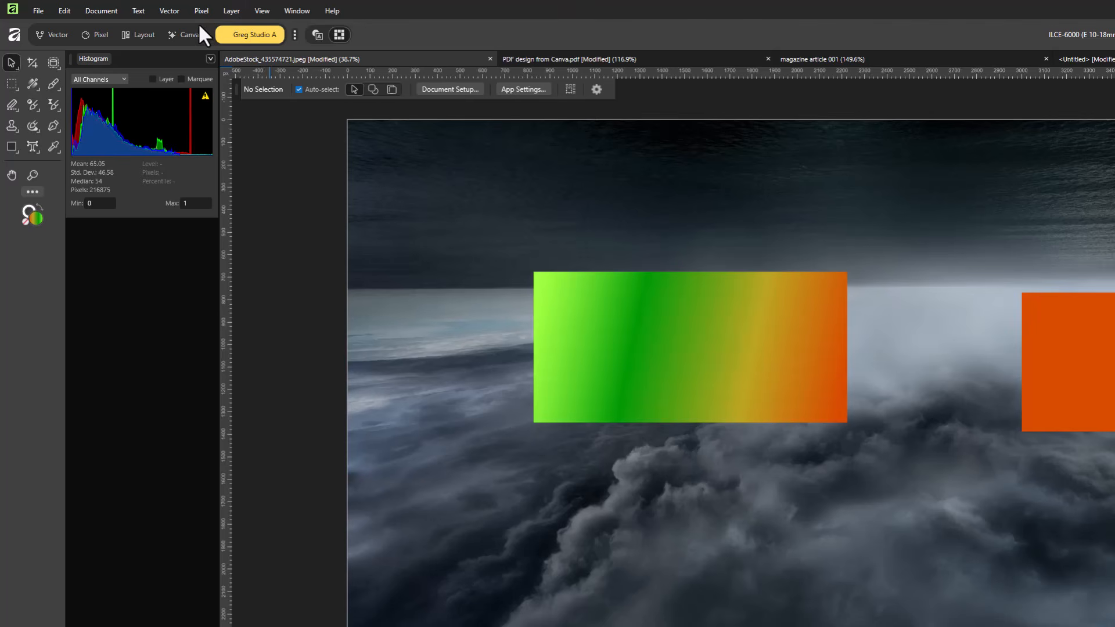
Create a second studio cloned from Layout, named with the owner's first name plus "Studio B", with a pink background.
left_click(294, 34)
left_click(156, 331)
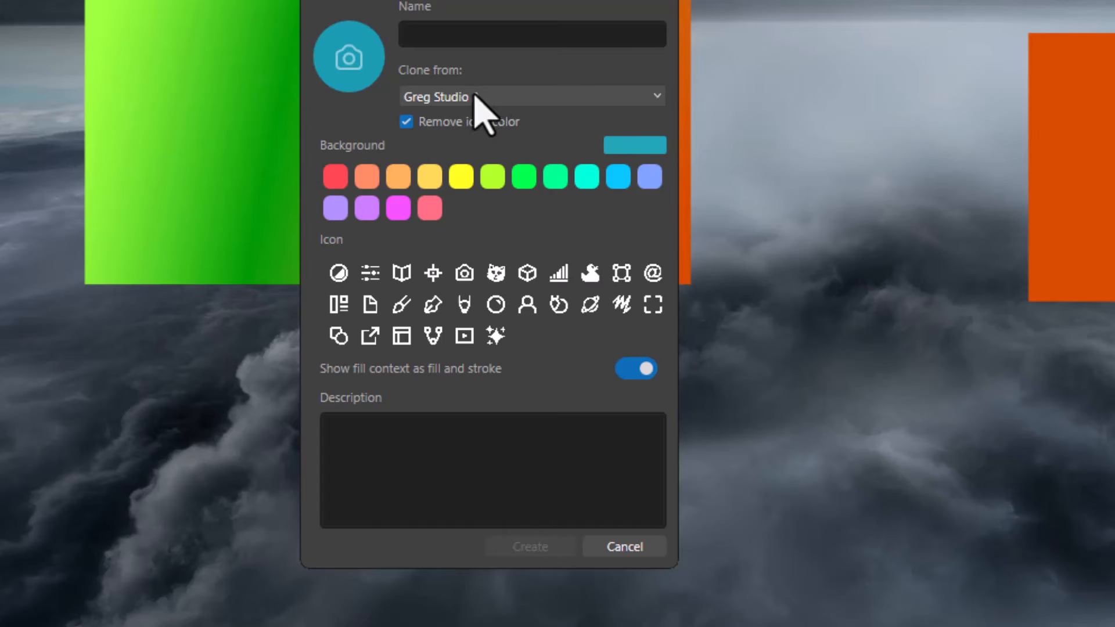
left_click(504, 96)
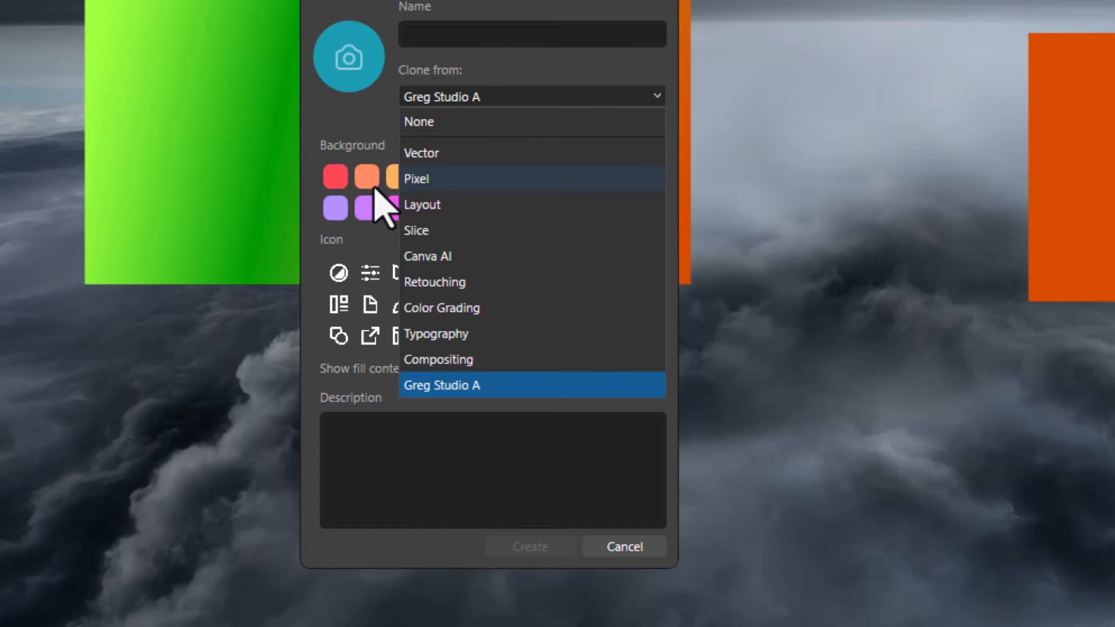
left_click(502, 100)
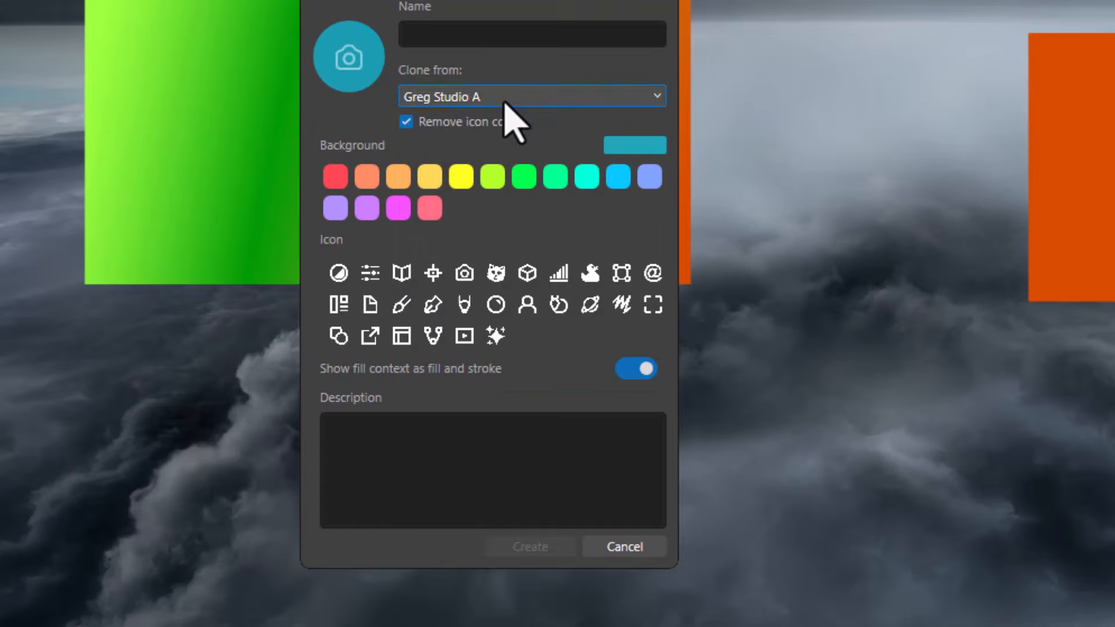
left_click(499, 98)
left_click(491, 96)
left_click(451, 42)
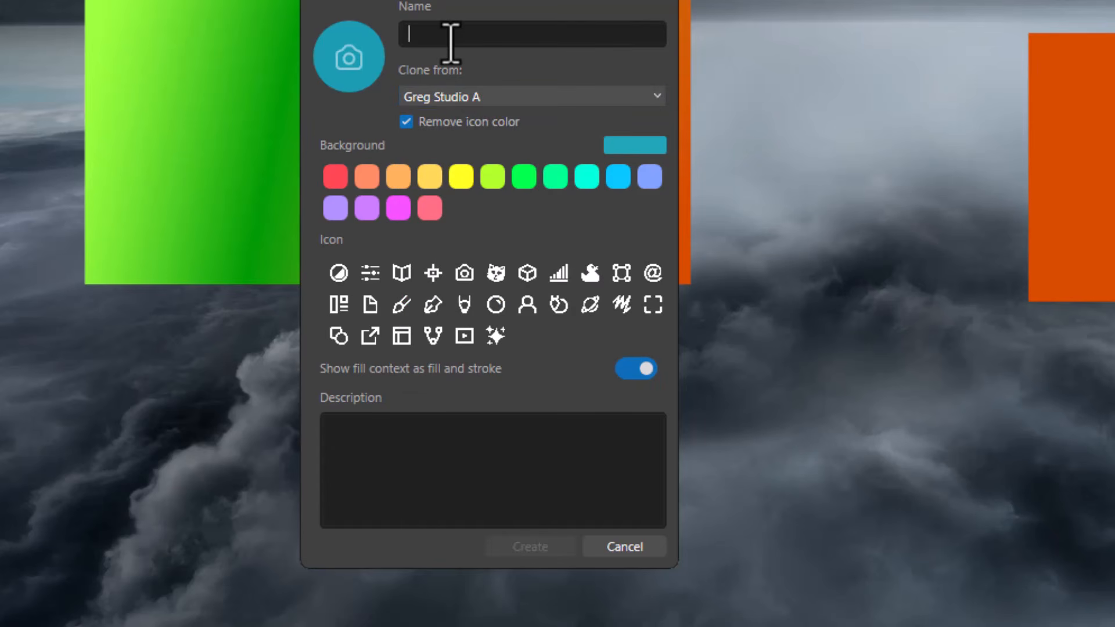
type("Greg")
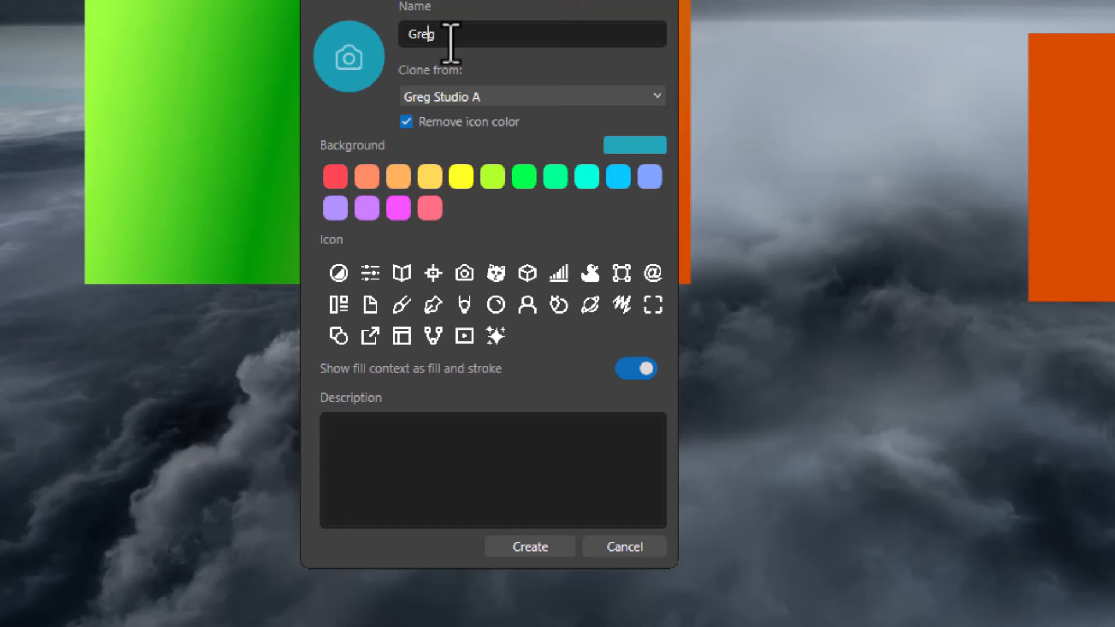
type(" Studio B")
left_click(539, 96)
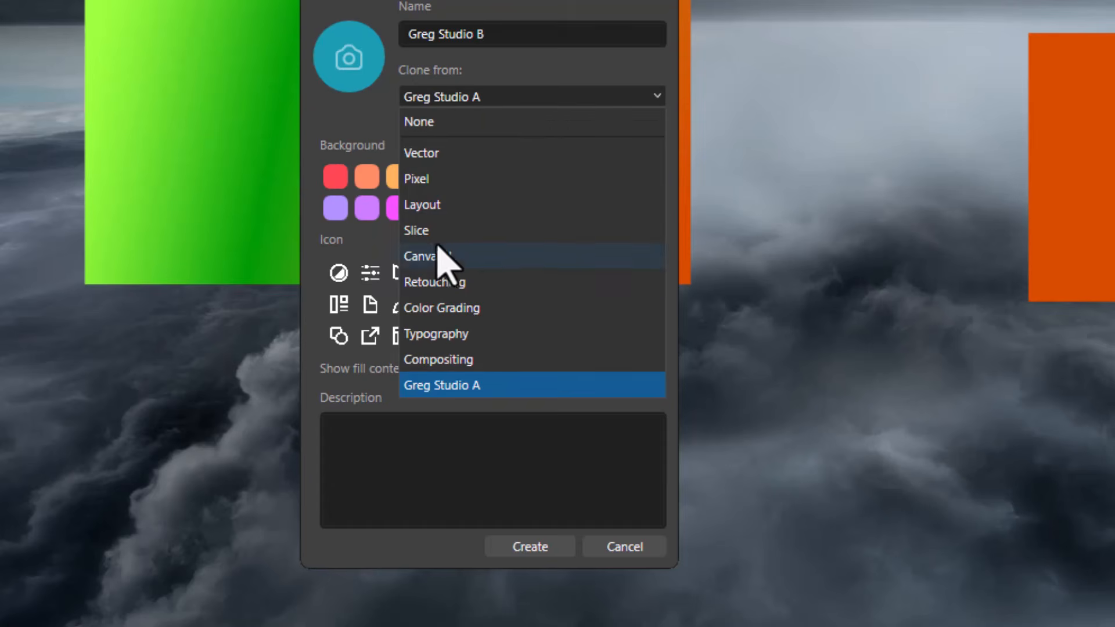
left_click(428, 204)
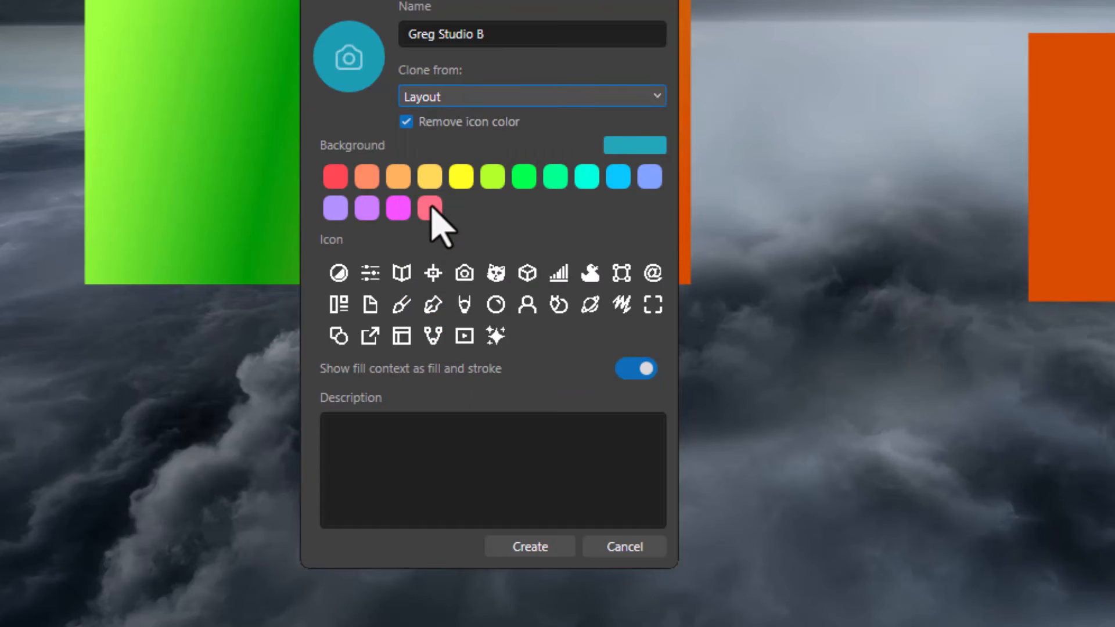
left_click(431, 203)
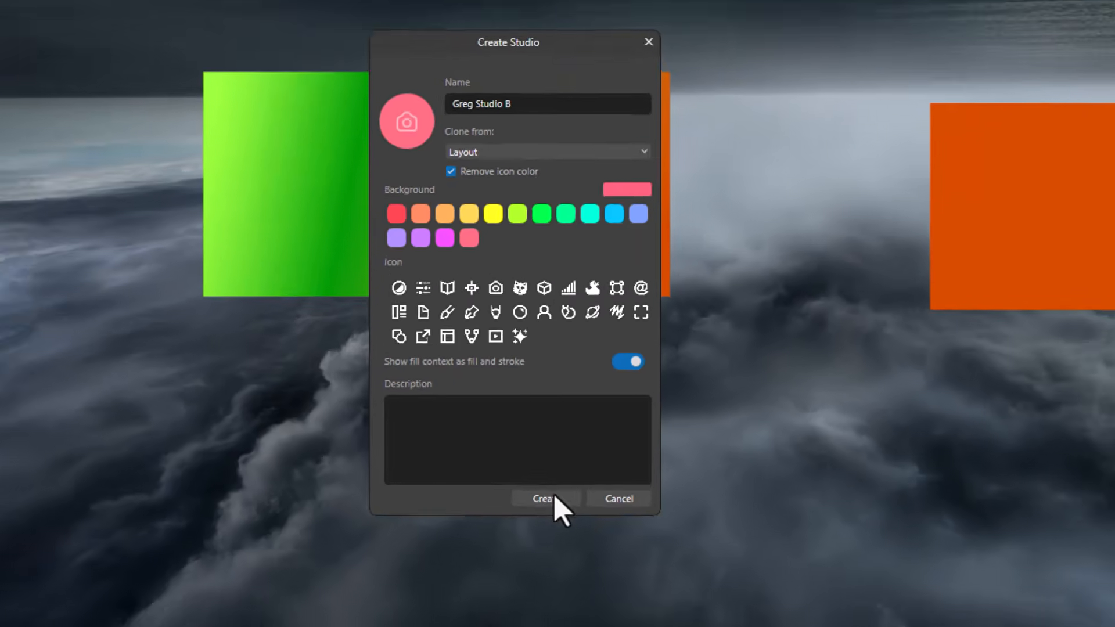
left_click(546, 546)
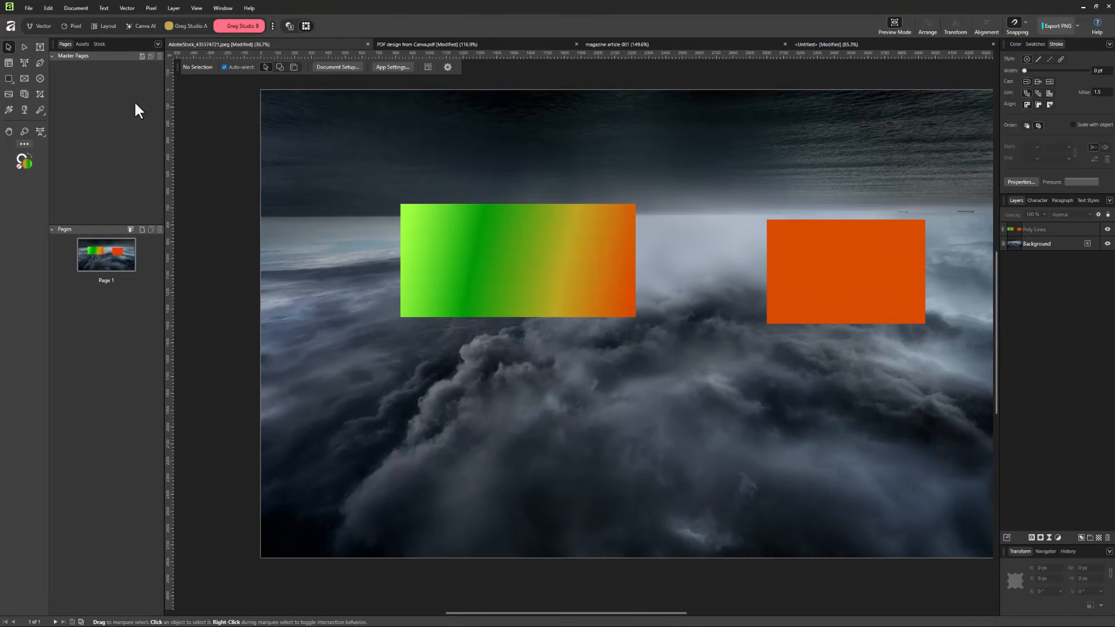
Compare the panel arrangements of the Layout studio and the two custom studios.
left_click(103, 27)
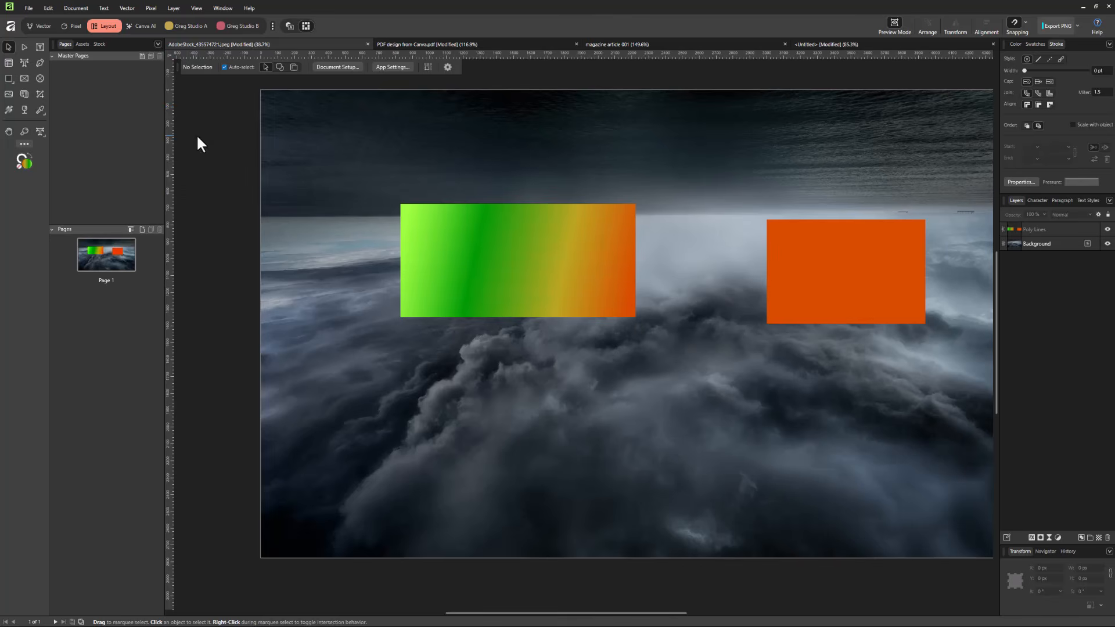
left_click(187, 26)
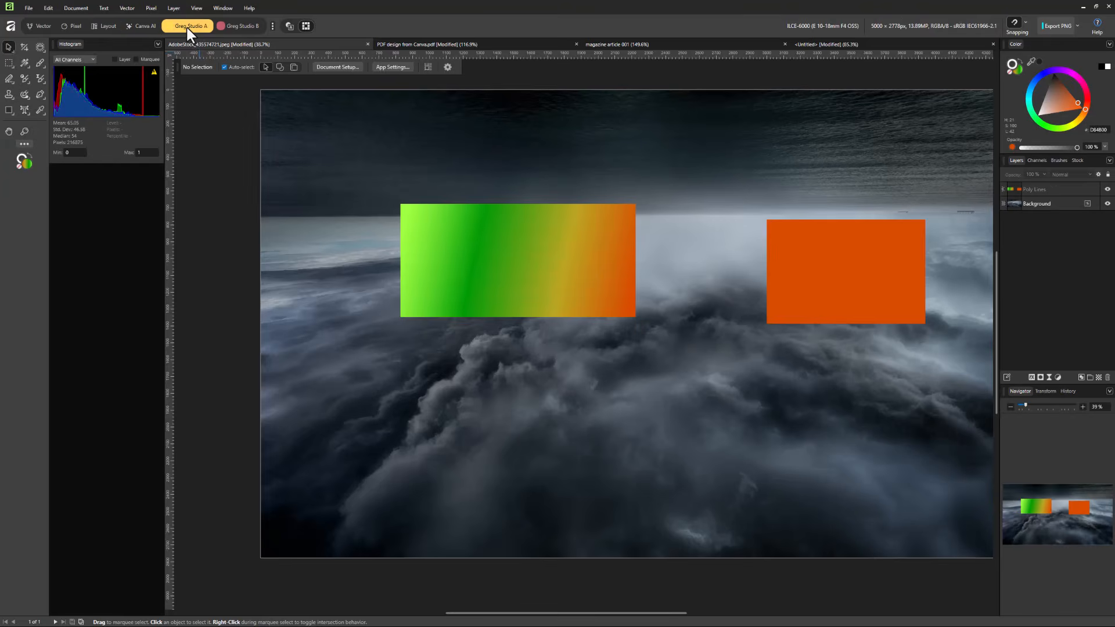
left_click(234, 25)
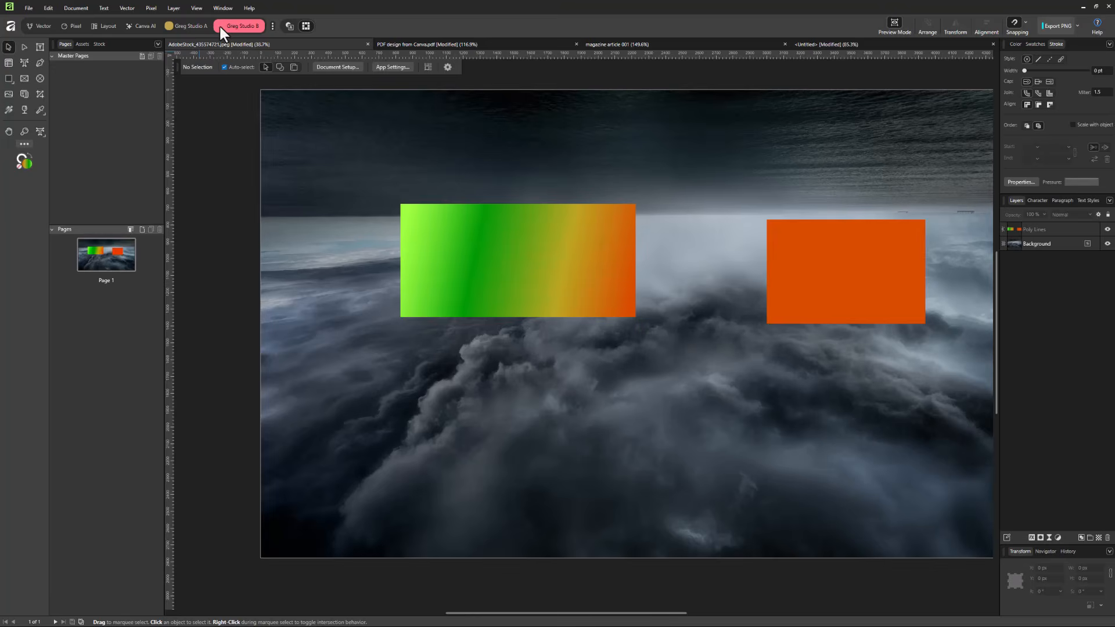
Rename the custom "Studio A" so its name ends in "Studio Baseline".
left_click(178, 25)
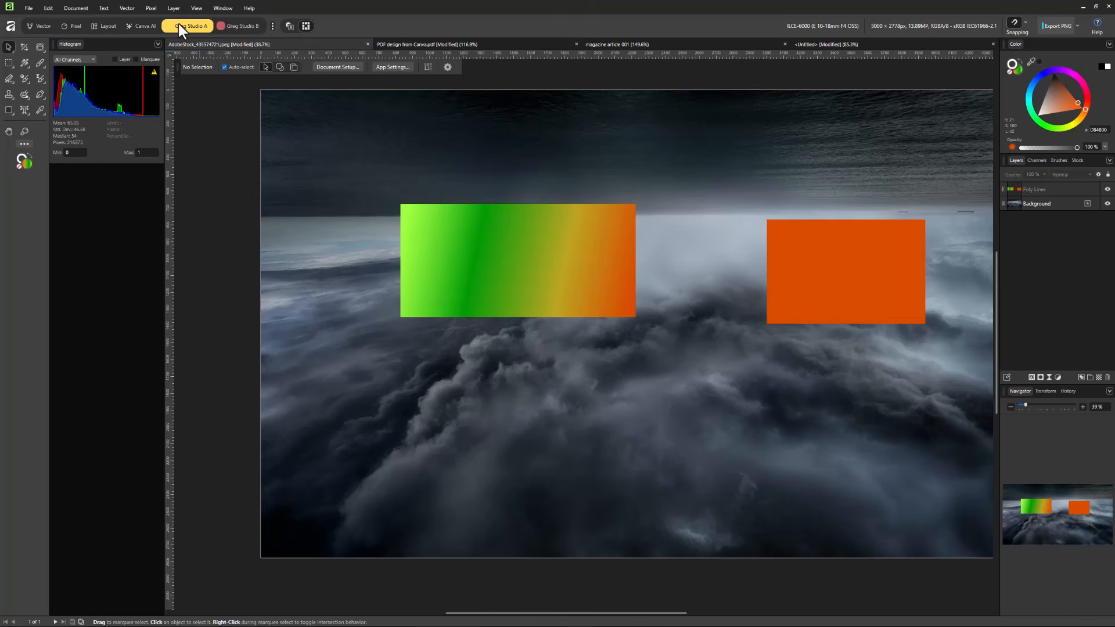
right_click(179, 23)
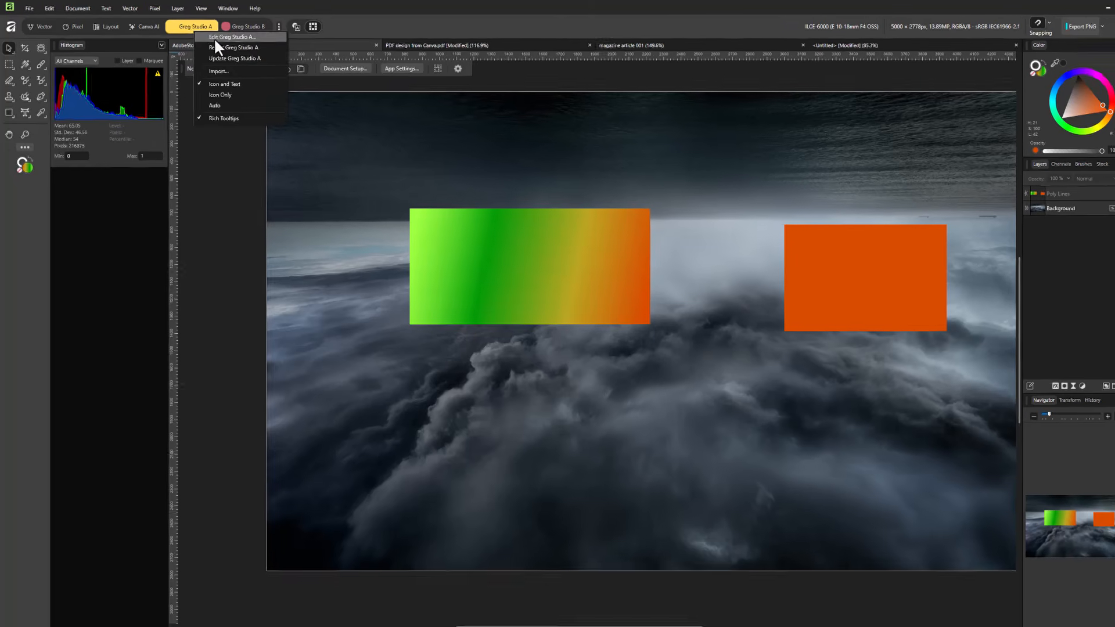
left_click(216, 37)
left_click(800, 326)
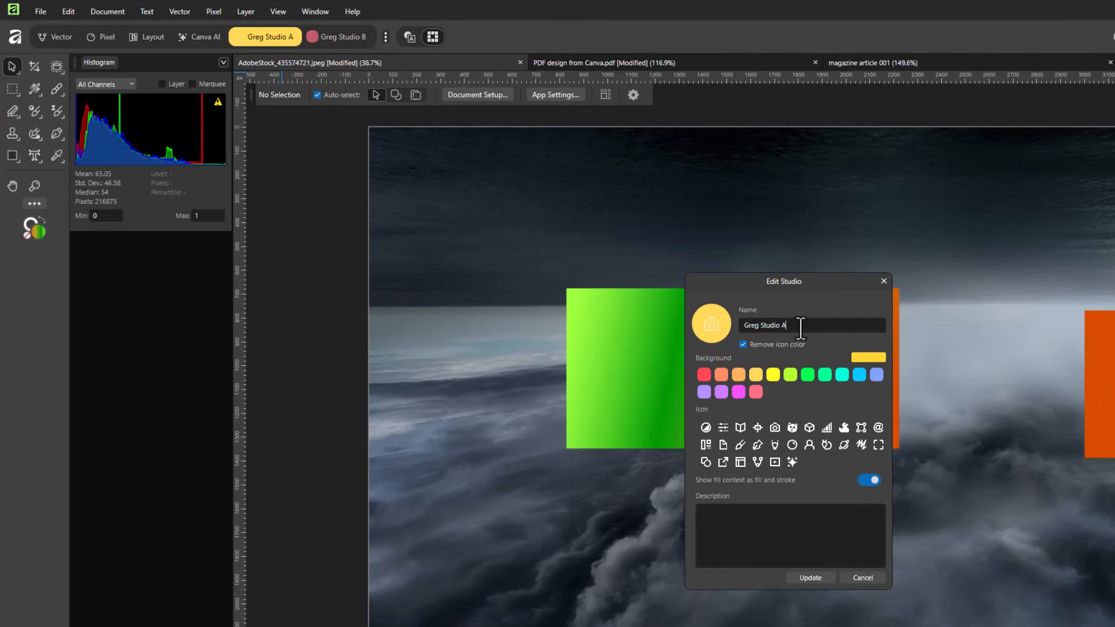
key("BackSpace")
type("Baseline")
left_click(811, 578)
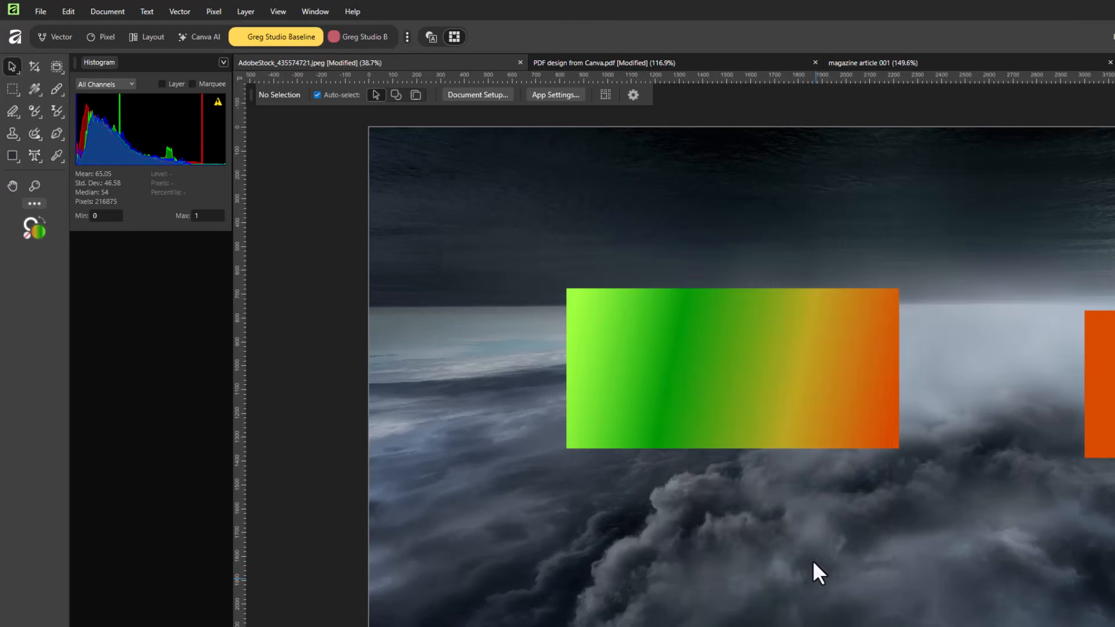
left_click(366, 38)
right_click(364, 39)
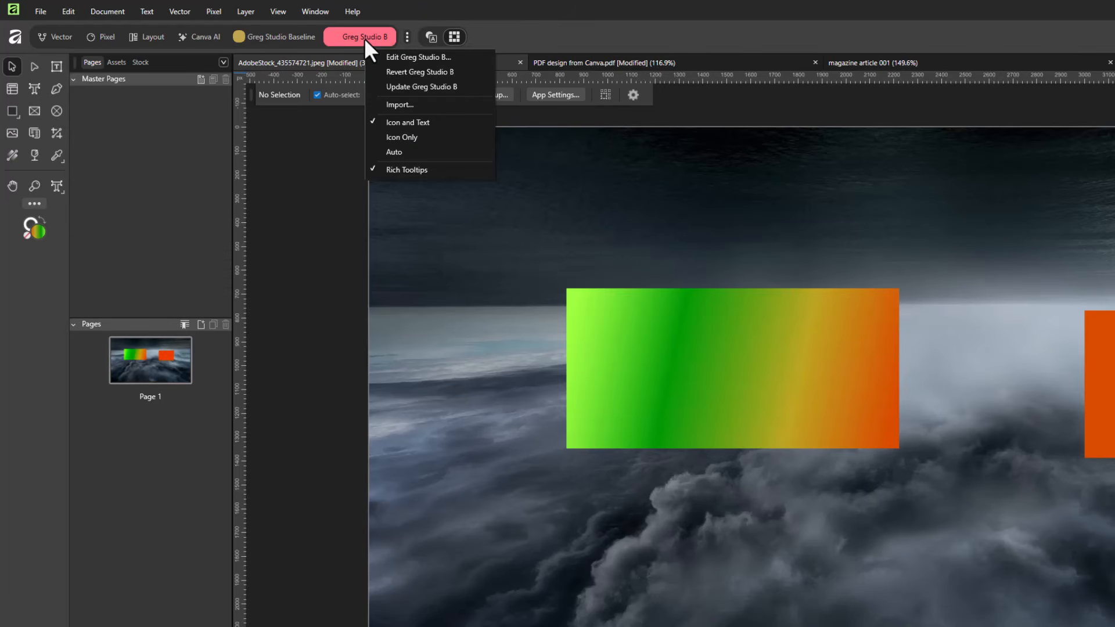
left_click(406, 40)
scroll(215, 287, "down", 1)
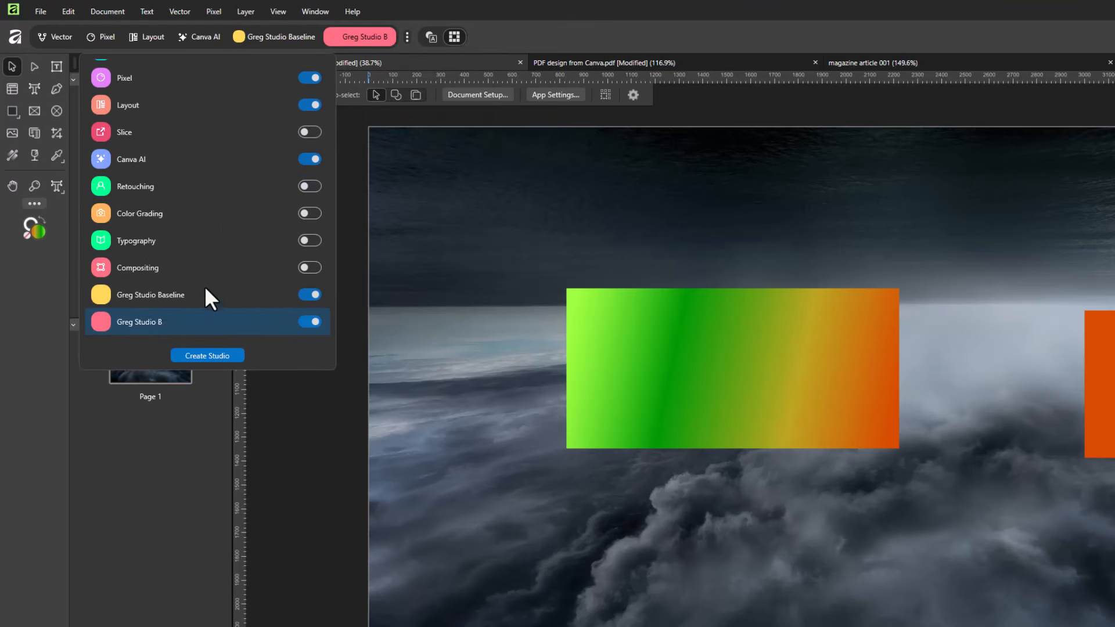
right_click(166, 298)
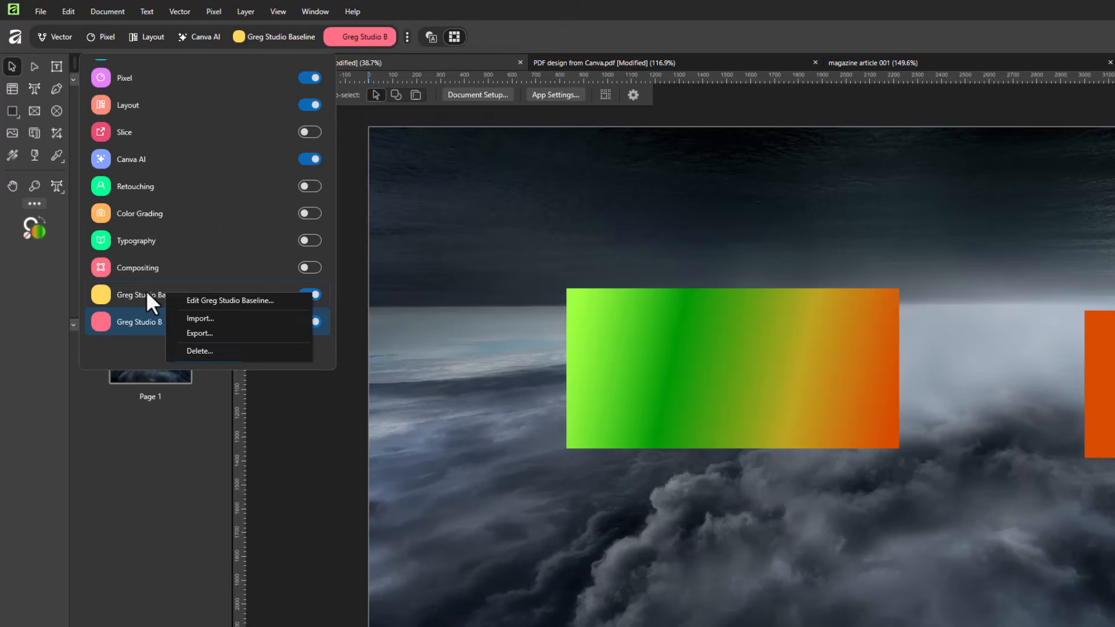
left_click(199, 352)
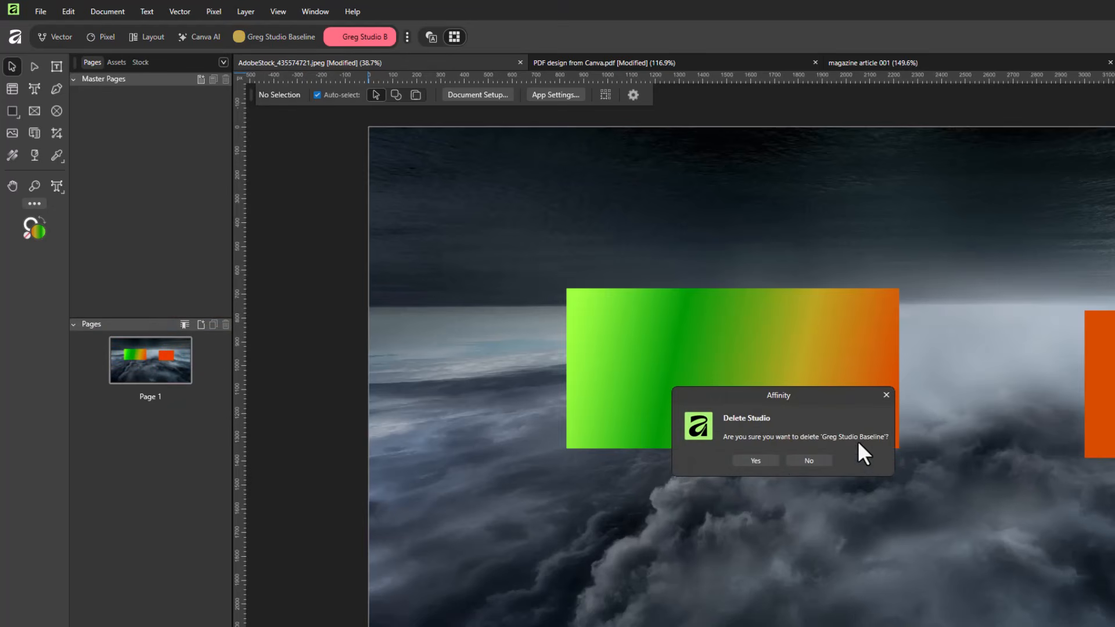
left_click(813, 460)
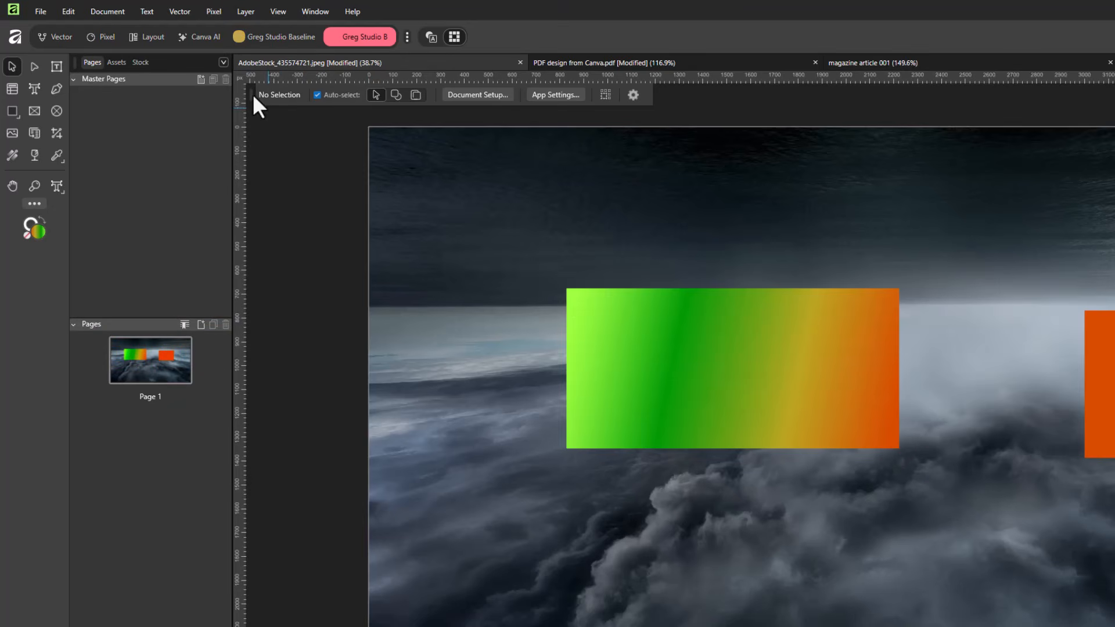
Delete the custom "Studio B" from the studio list.
left_click(406, 37)
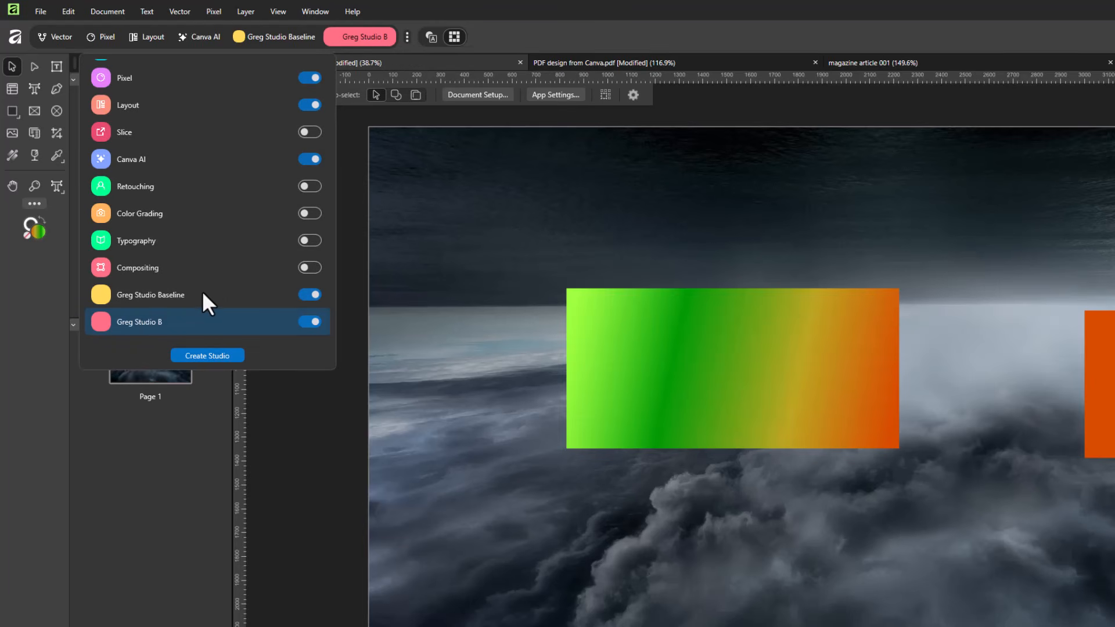
right_click(164, 325)
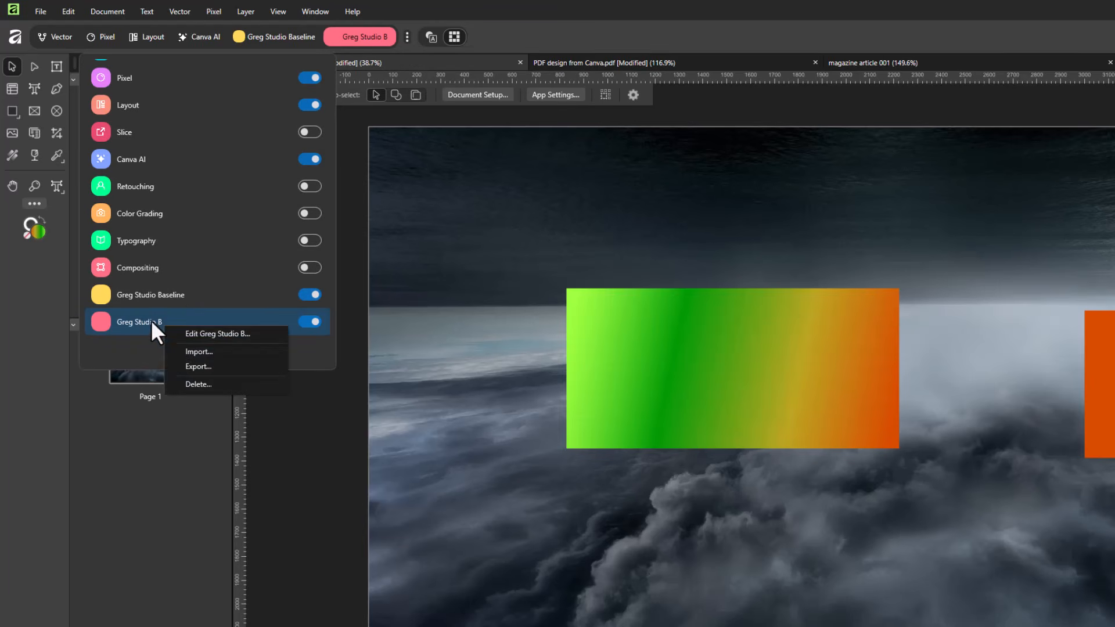
left_click(202, 384)
left_click(759, 460)
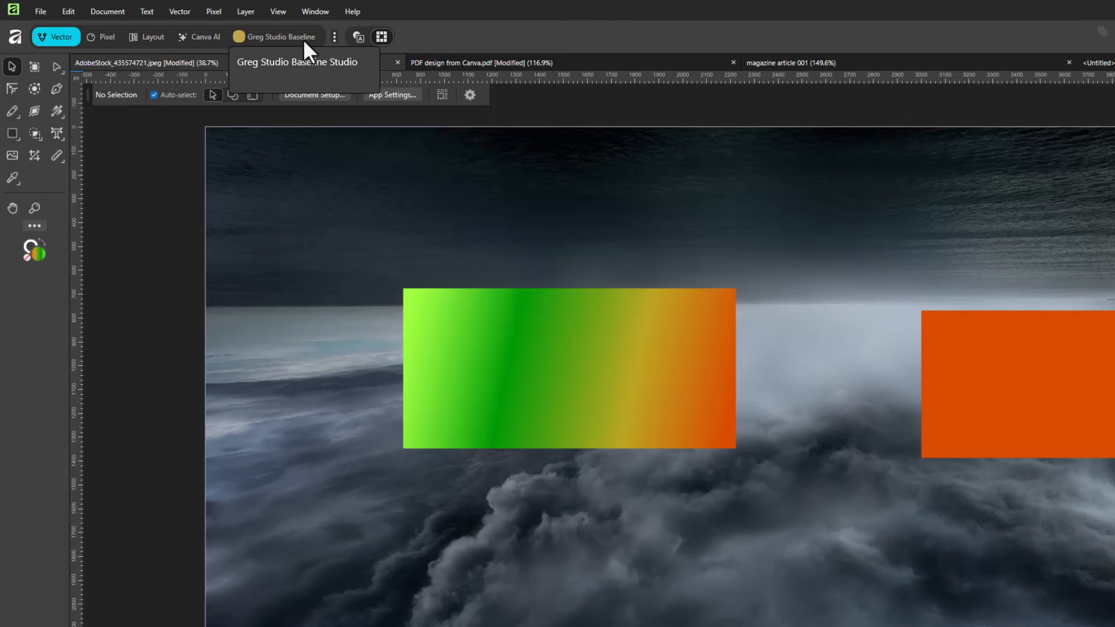
Create a studio cloned from the custom Studio Baseline, named with the owner's first name plus "Photo Editing", and compare it with the baseline.
left_click(333, 36)
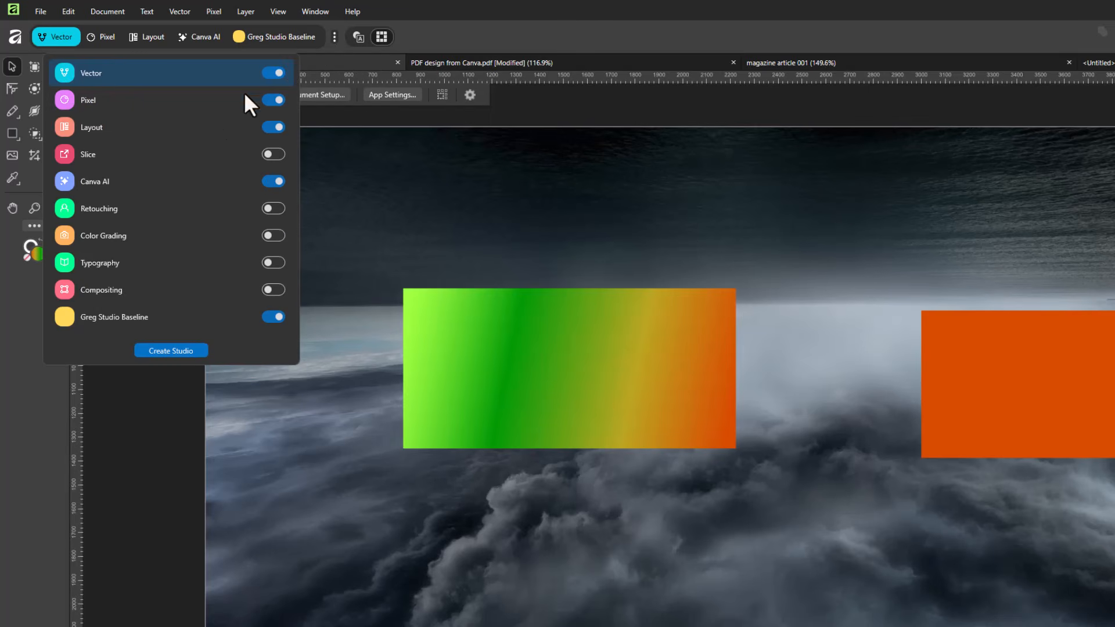
left_click(182, 352)
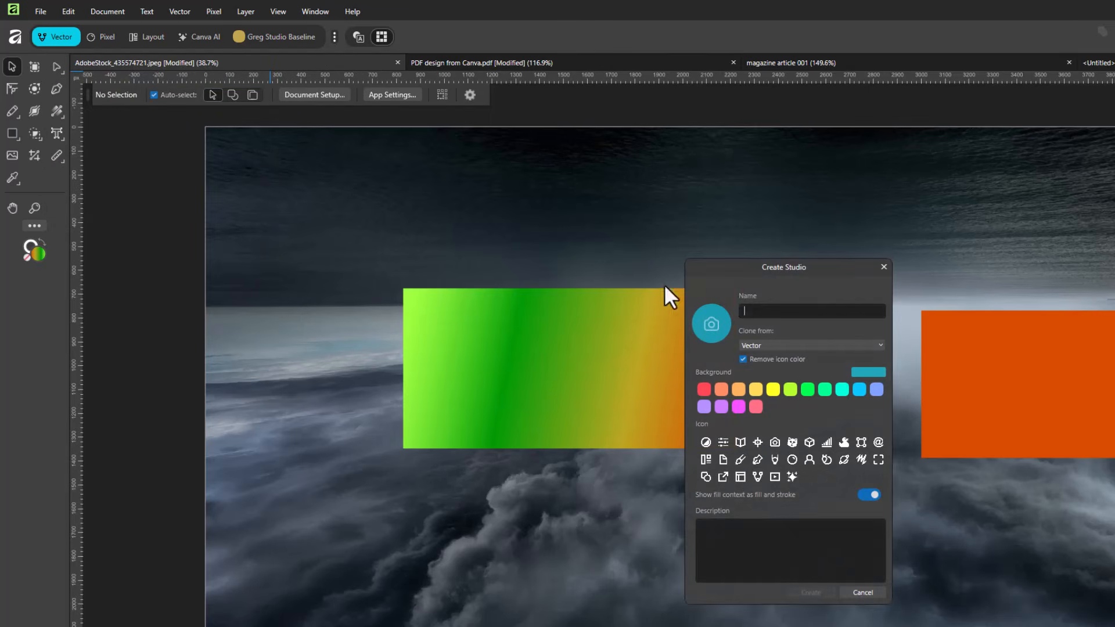
type("Greg Photo Editing")
left_click(793, 346)
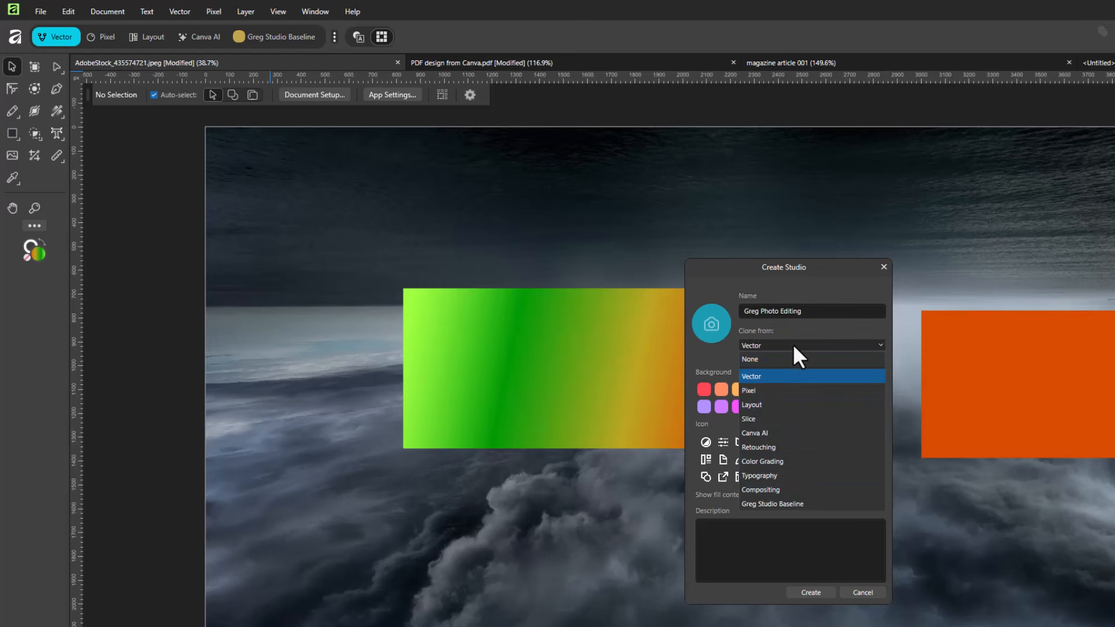
left_click(798, 503)
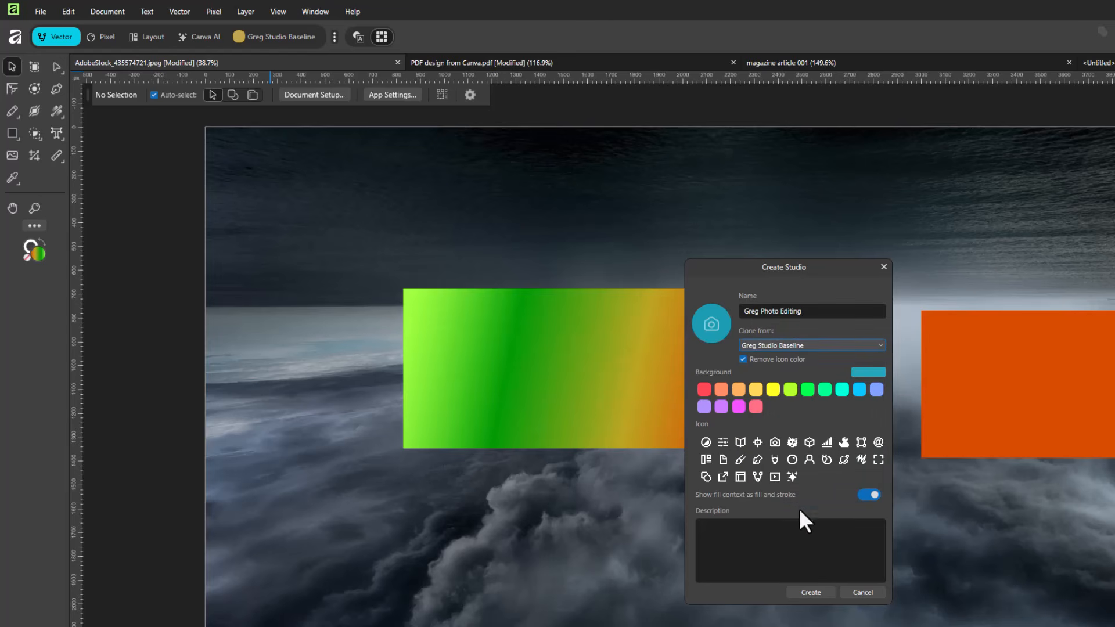
left_click(811, 593)
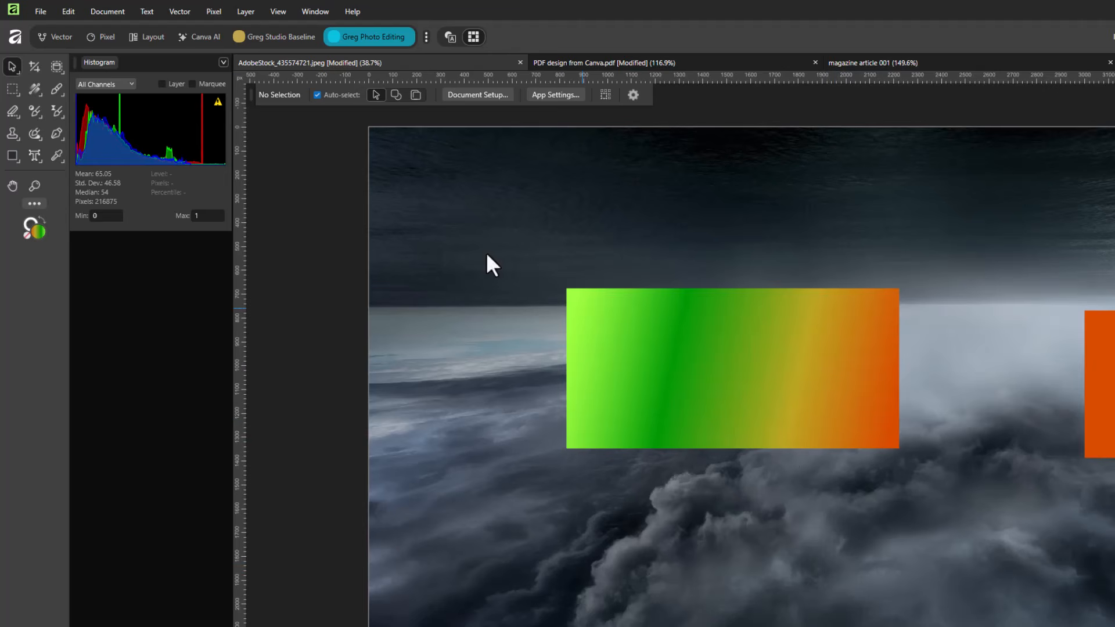
left_click(271, 39)
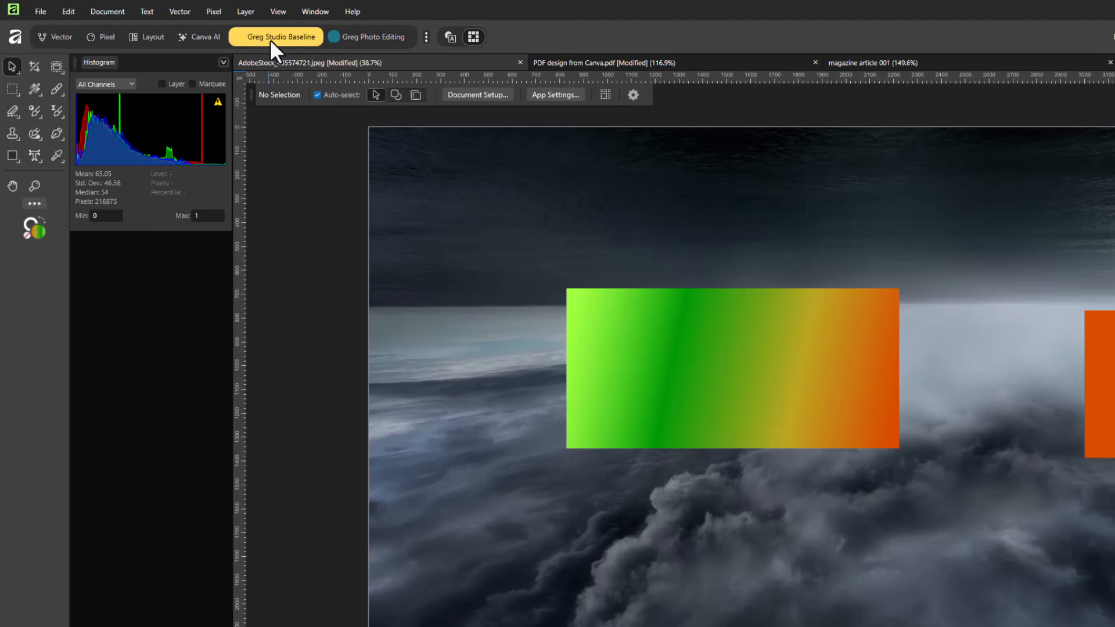
left_click(374, 36)
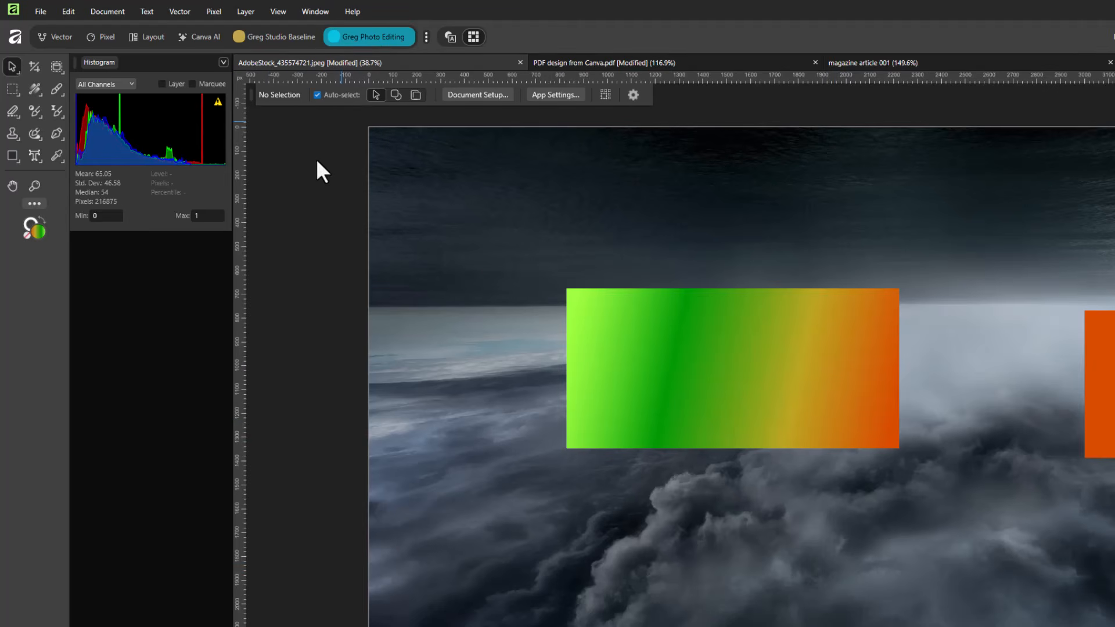
Add the Measure Tool and the Corner Tool to the Photo Editing studio's tools.
left_click(32, 204)
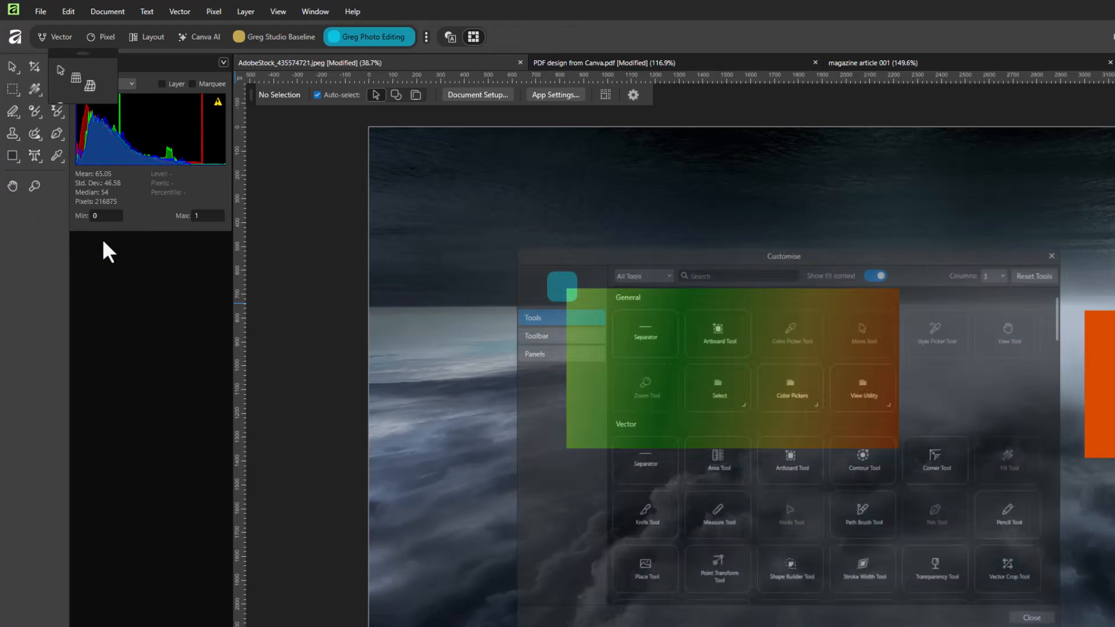
left_click_drag(674, 523, 137, 338)
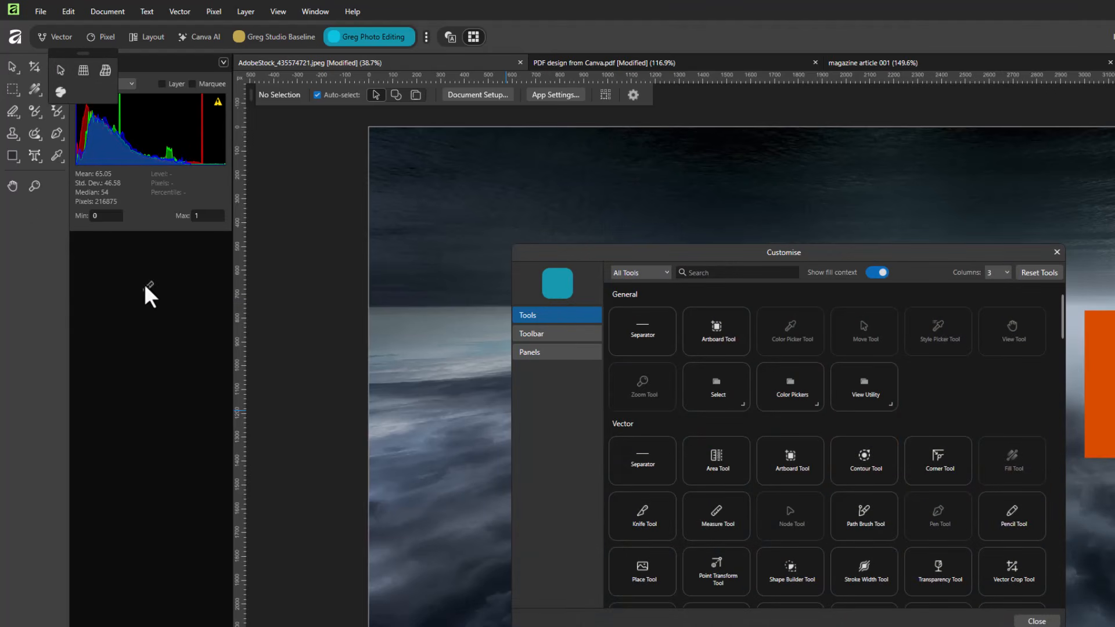
left_click_drag(38, 234, 26, 225)
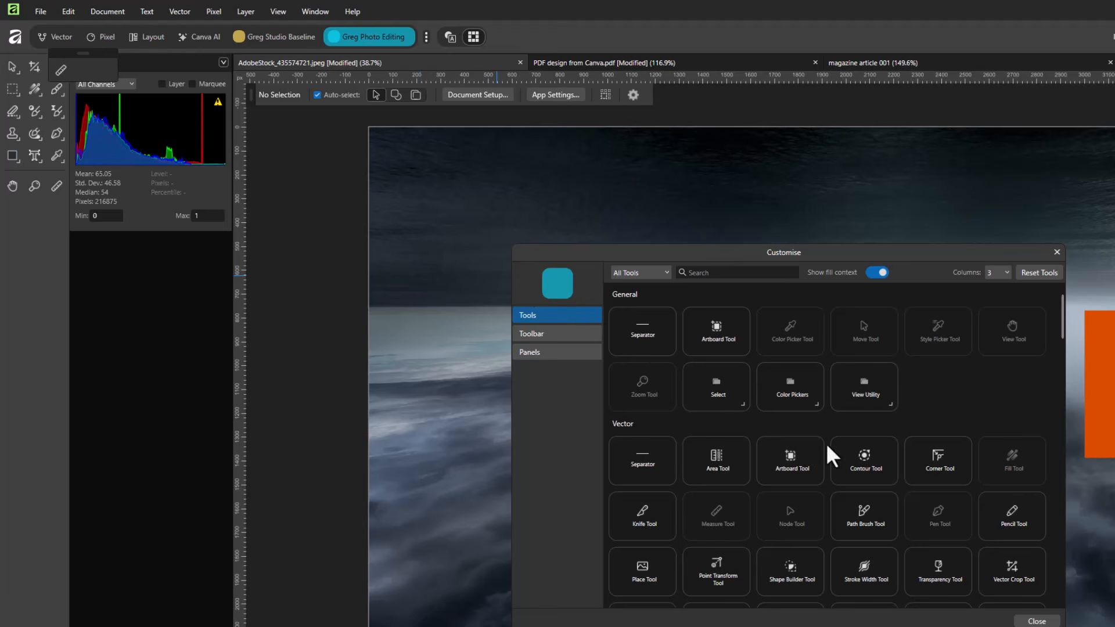
left_click_drag(937, 464, 38, 249)
Enable the Assets panel for the Photo Editing studio and finish customising.
left_click(556, 351)
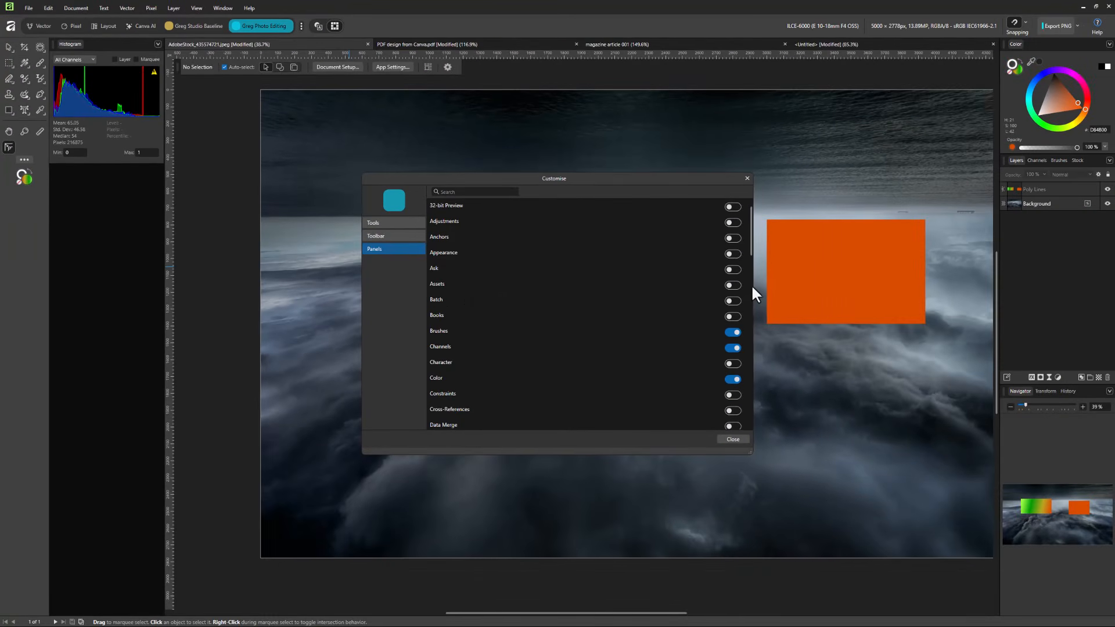
left_click(733, 285)
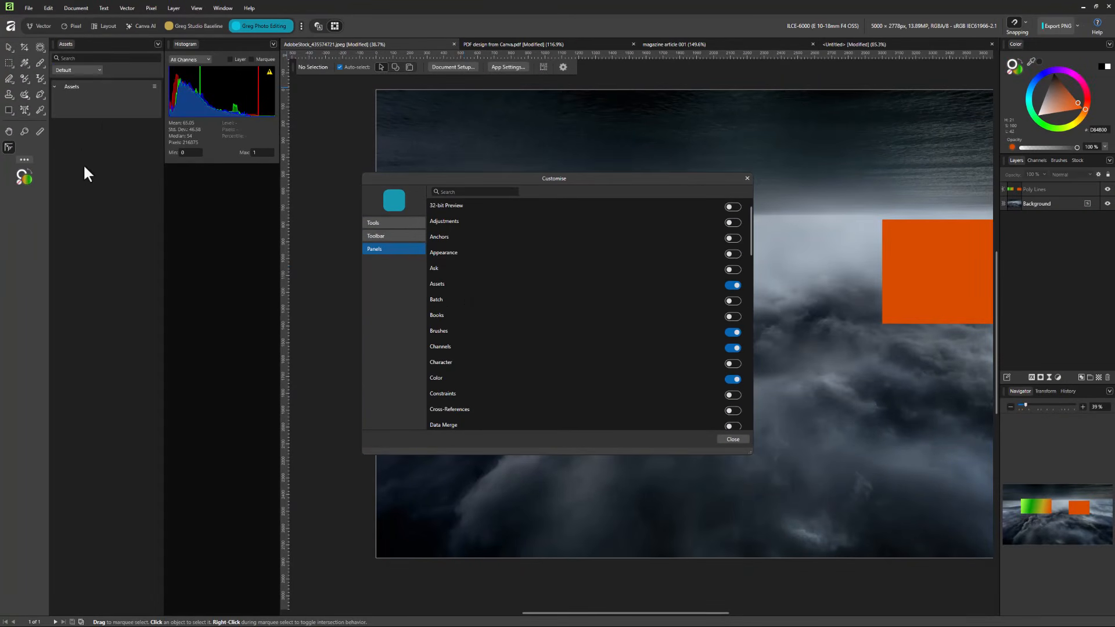
left_click(745, 179)
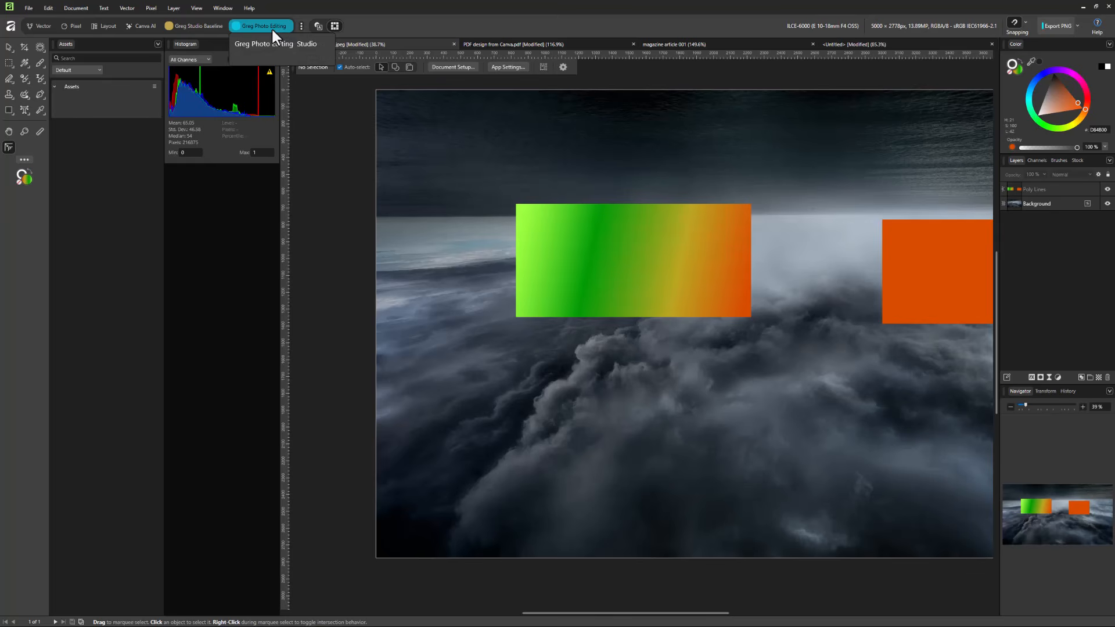
Review the Photo Editing studio's update and revert options, and compare its tools and panels with Studio Baseline.
right_click(250, 25)
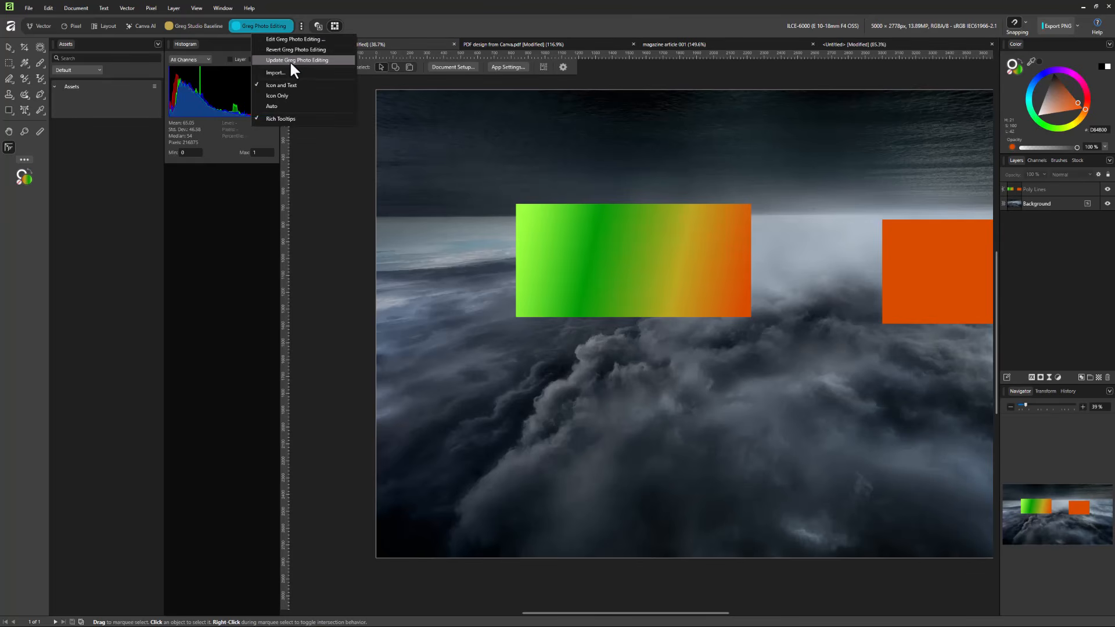
left_click(625, 218)
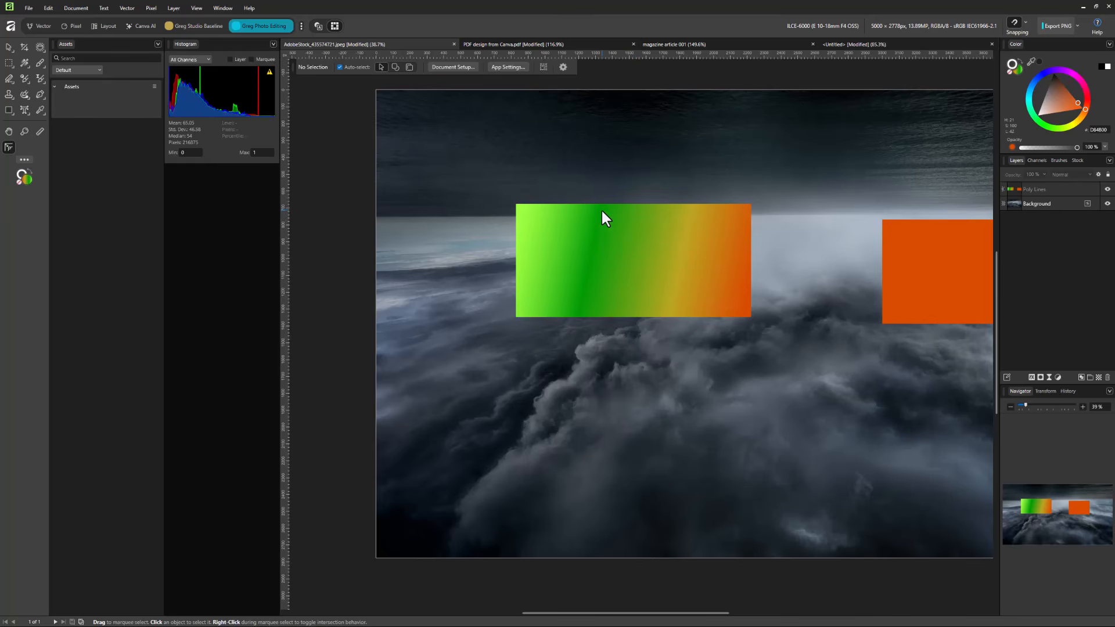
left_click(197, 26)
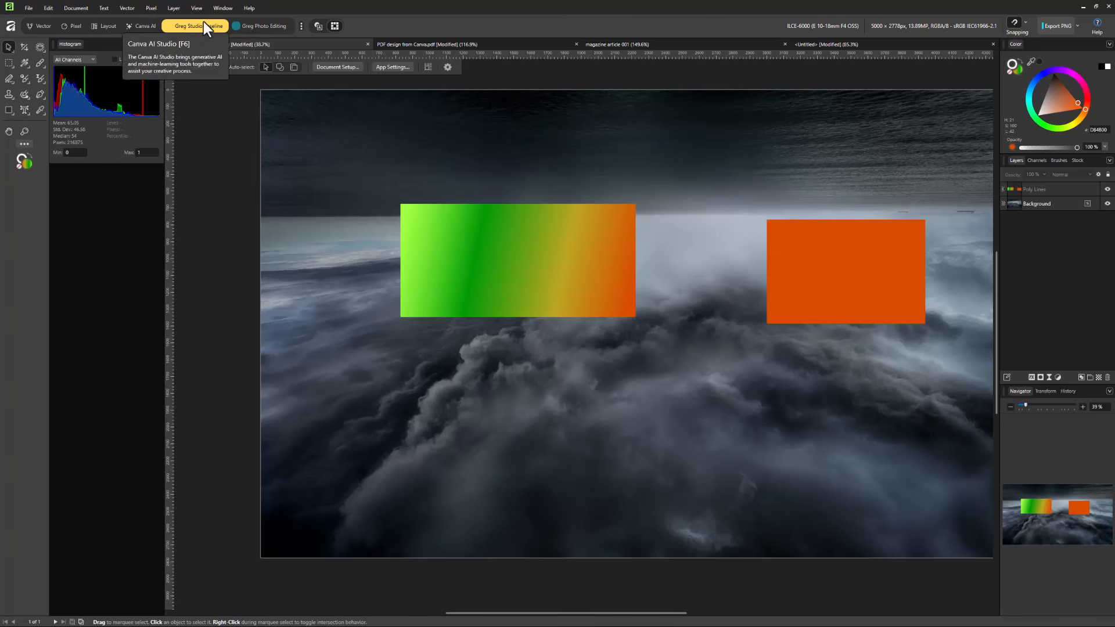
left_click(251, 25)
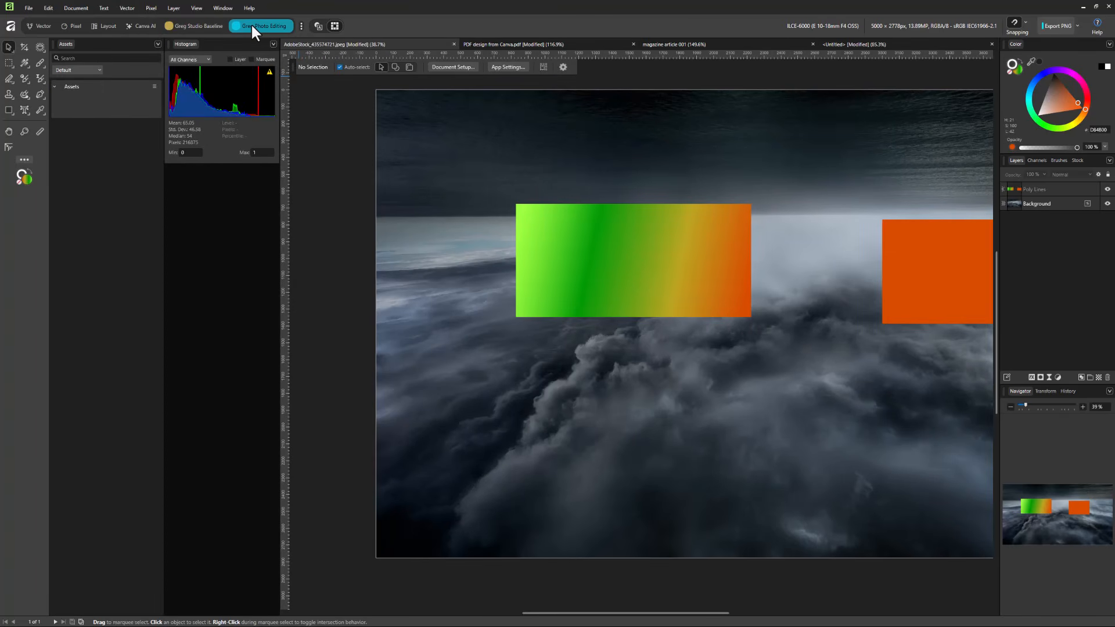
left_click(195, 26)
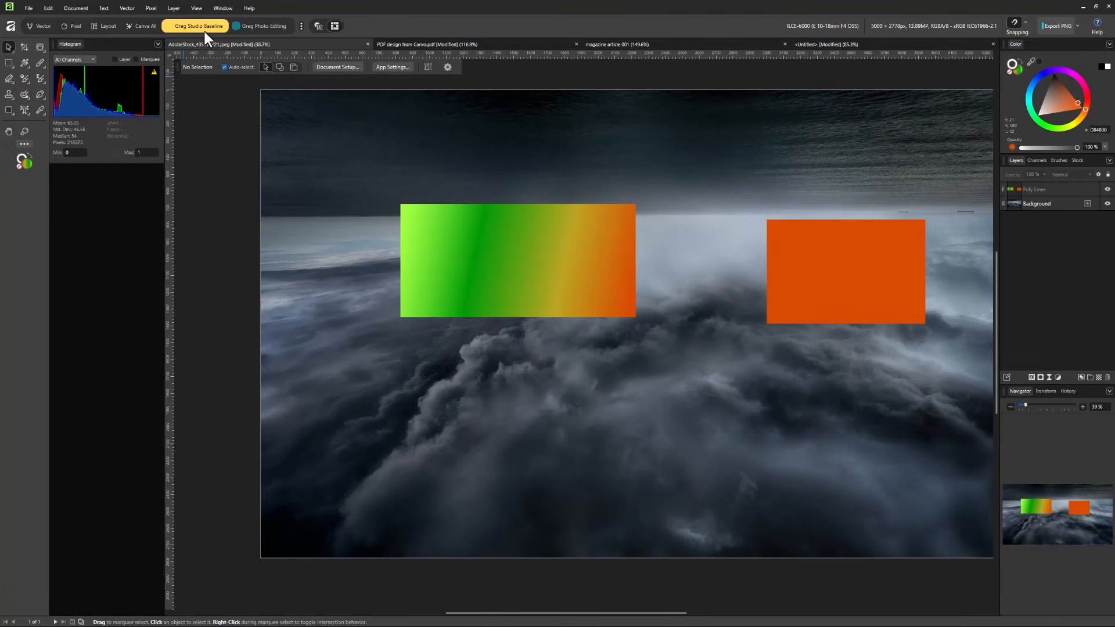
left_click(251, 26)
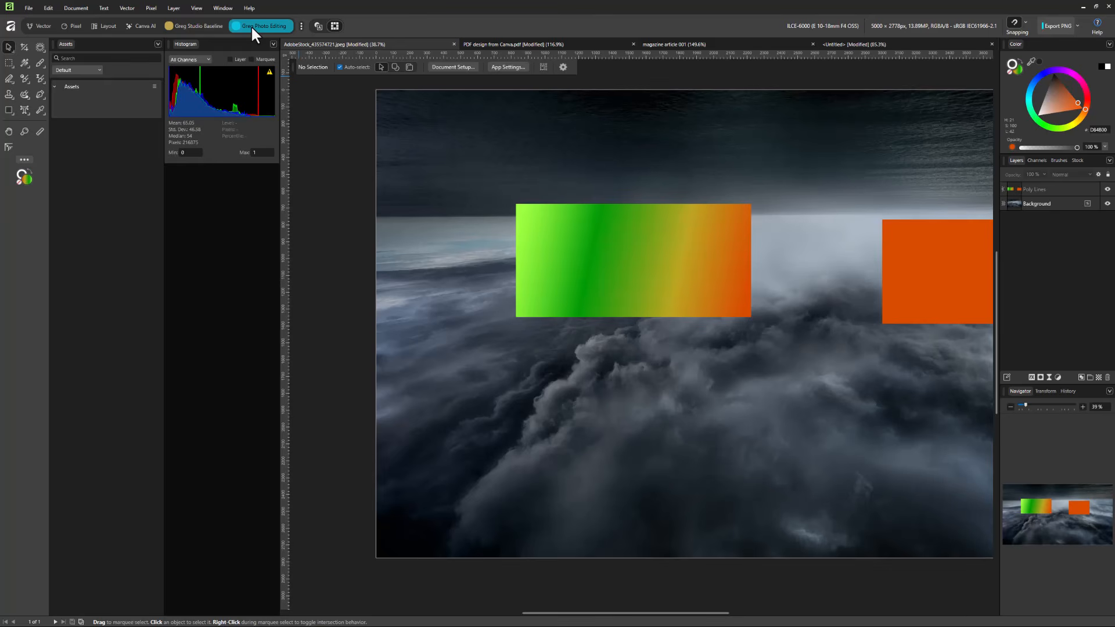
Show the preset and visibility options for the panel layout.
left_click(230, 8)
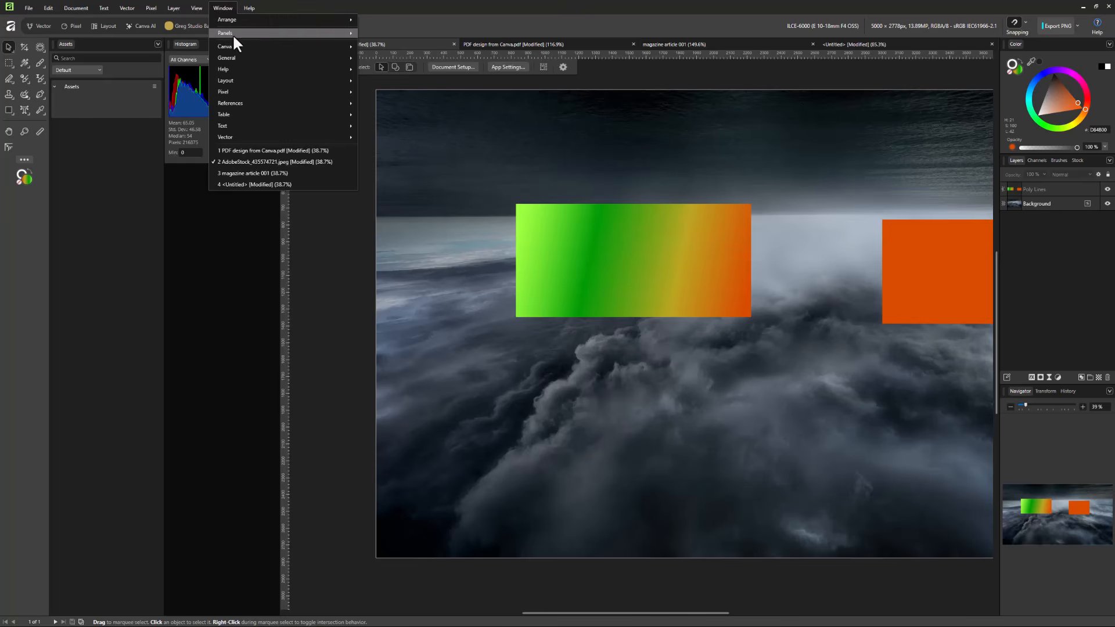
mouse_move(233, 34)
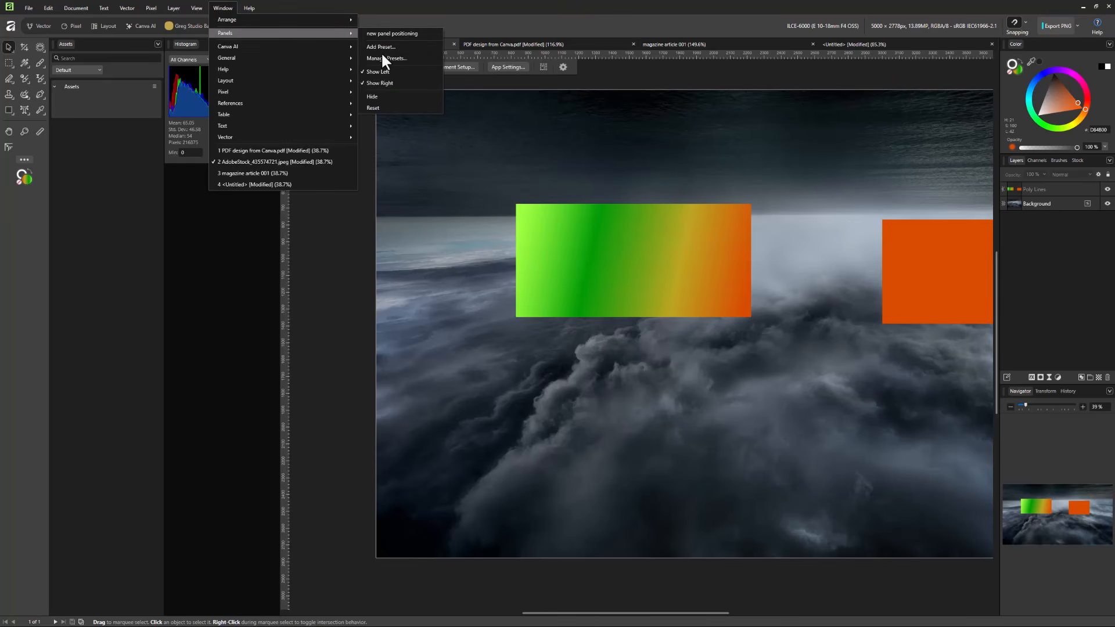